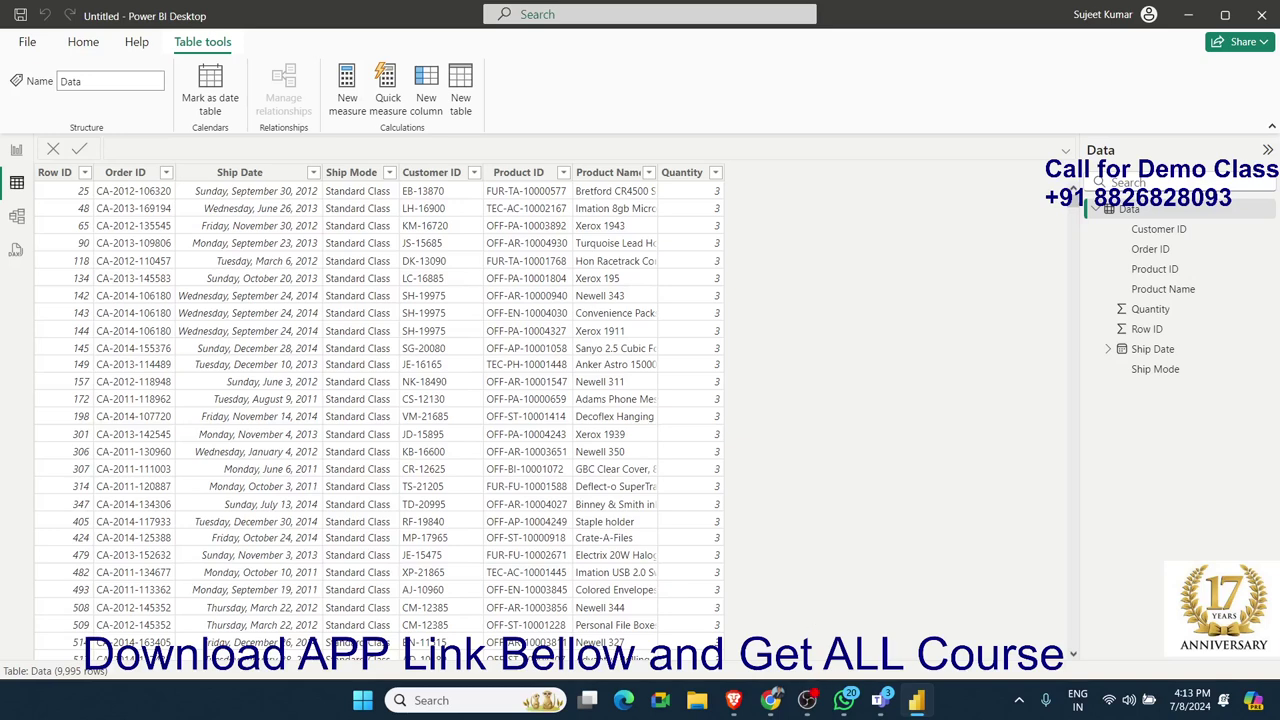
Start a new calculated column in the Data table and name it CC.
{"action": "left_click", "coordinate": [771, 700]}
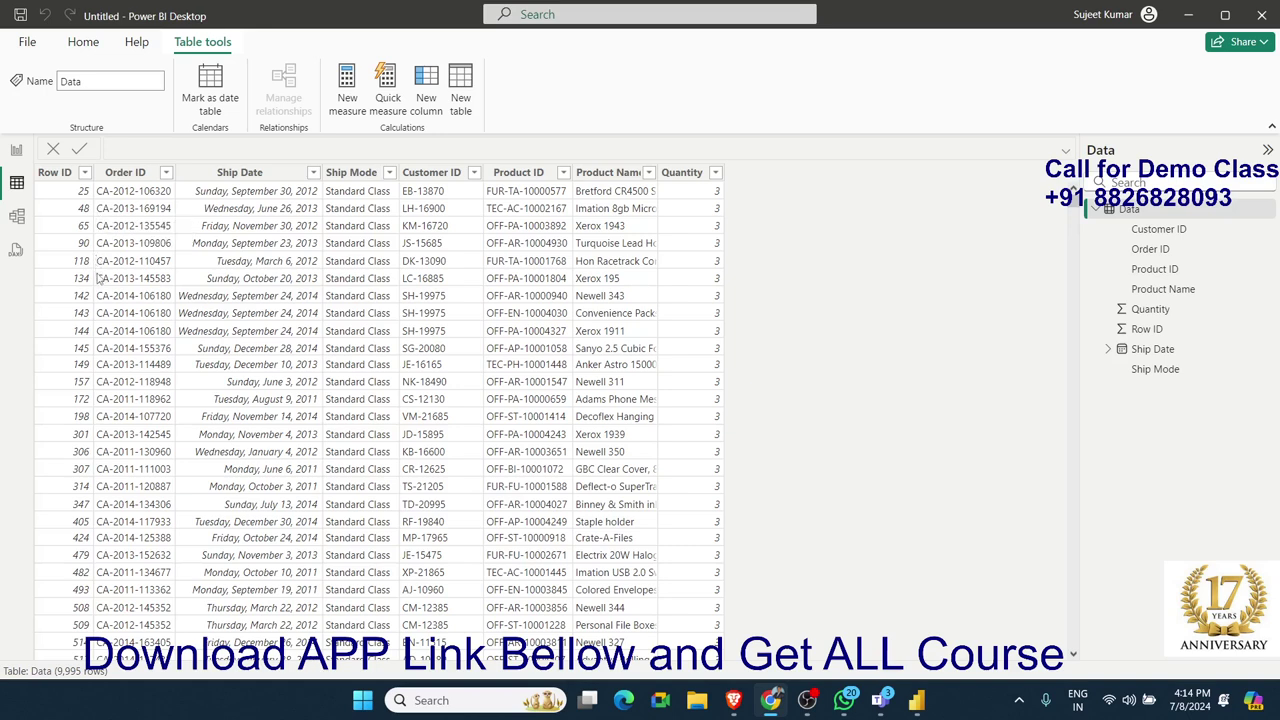
{"action": "left_click", "coordinate": [753, 179]}
{"action": "left_click", "coordinate": [430, 97]}
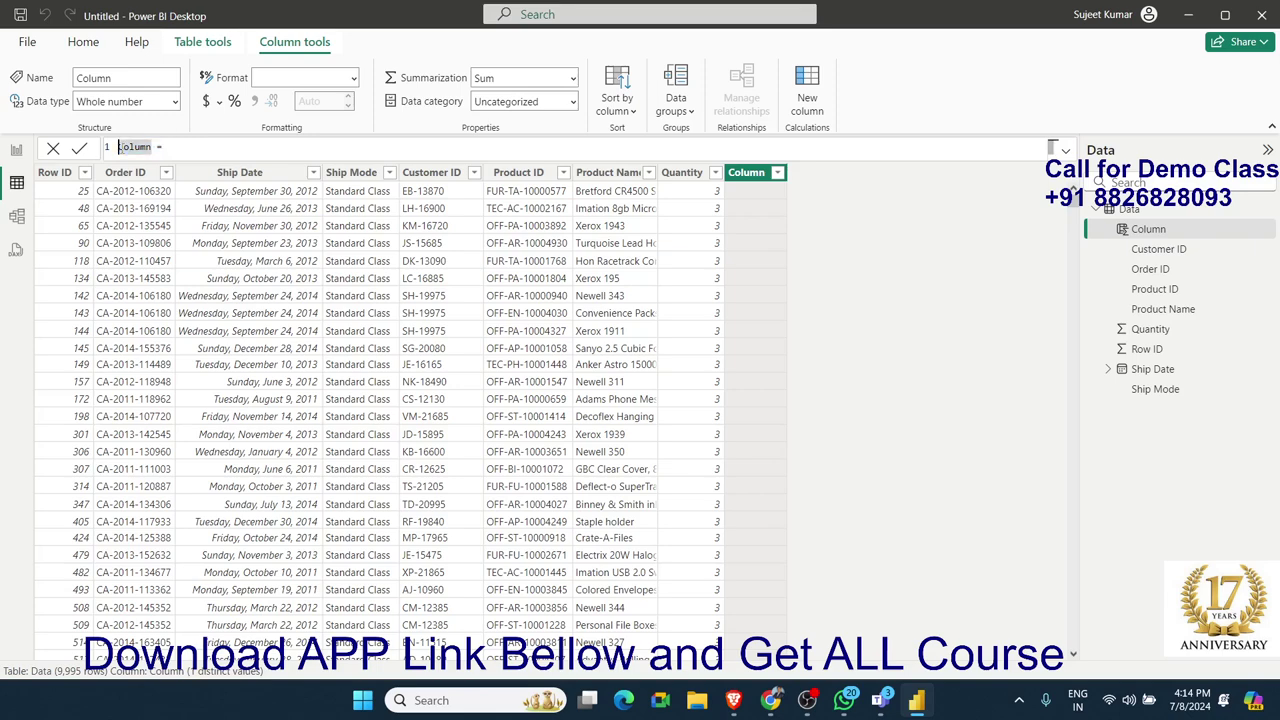
{"action": "left_click", "coordinate": [121, 147]}
{"action": "type", "text": "U"}
{"action": "key", "text": "Delete"}
{"action": "key", "text": "Delete"}
{"action": "key", "text": "Delete"}
{"action": "key", "text": "Delete"}
{"action": "key", "text": "Delete"}
{"action": "key", "text": "Delete"}
{"action": "key", "text": "Return"}
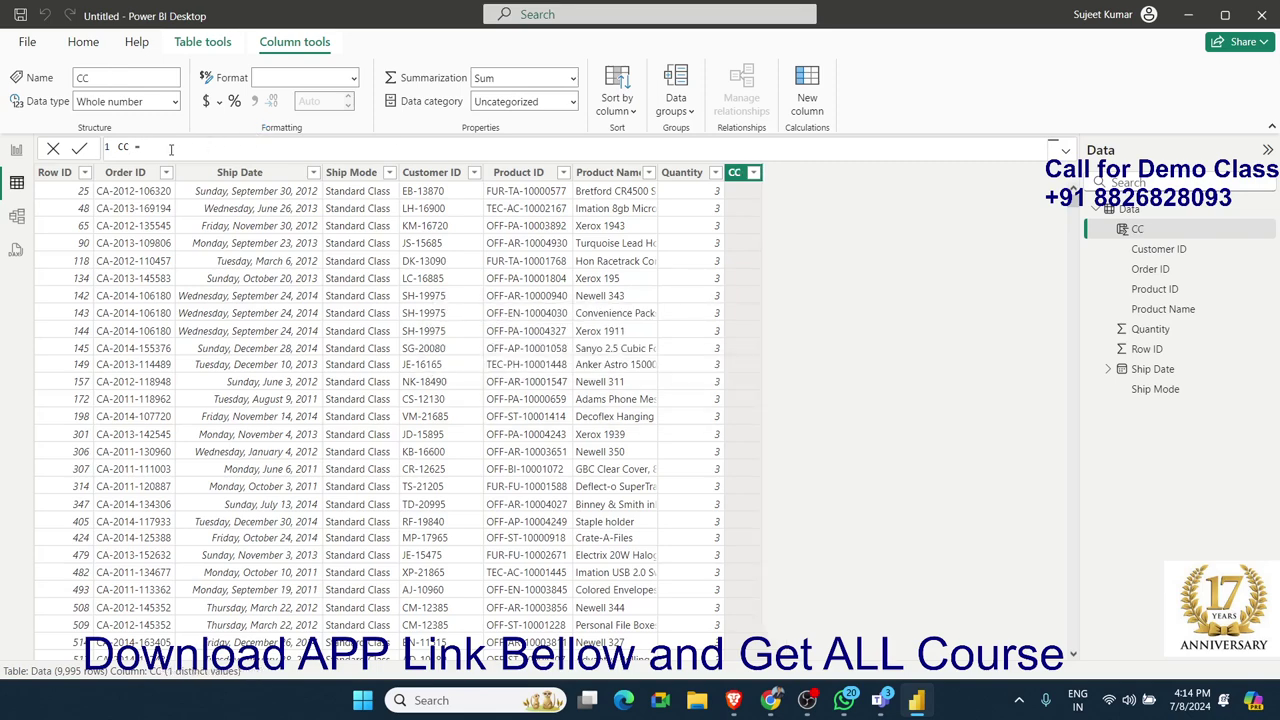
Define CC as LEFT(Data[Order ID],2) to return country codes like CA and US.
{"action": "type", "text": "lef"}
{"action": "key", "text": "Tab"}
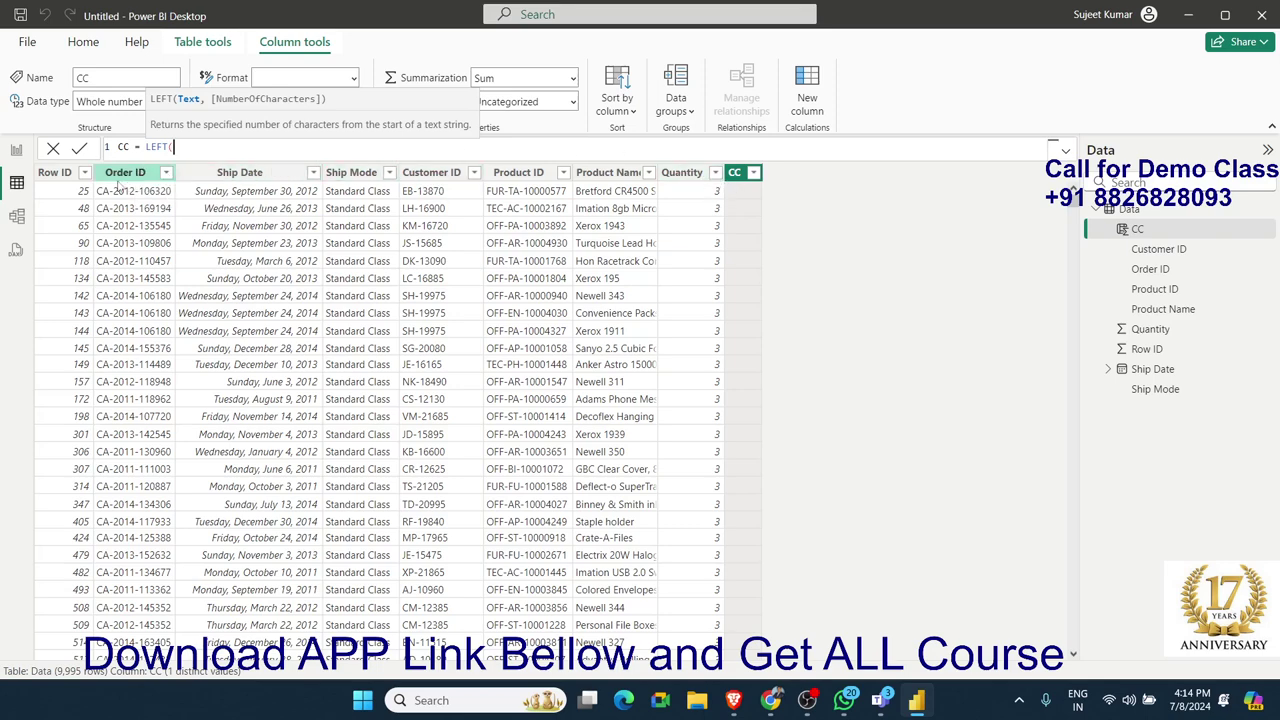
{"action": "type", "text": "or"}
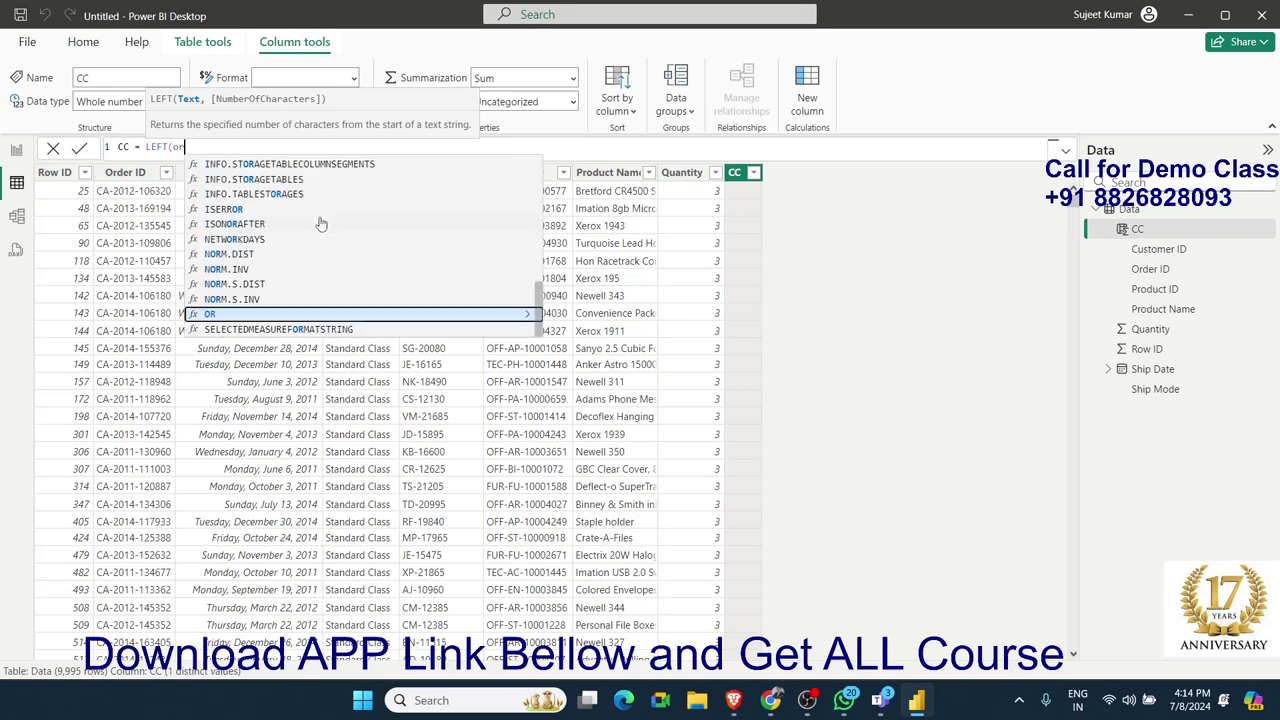
{"action": "type", "text": "d"}
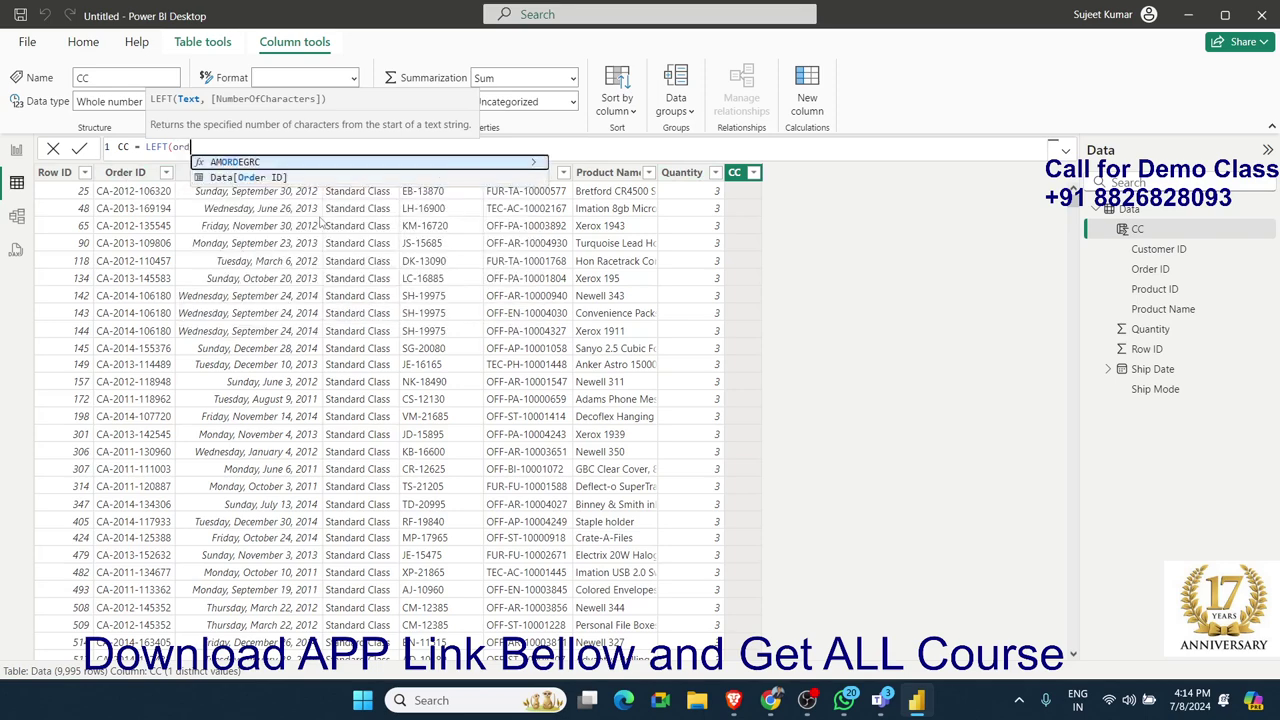
{"action": "key", "text": "Tab"}
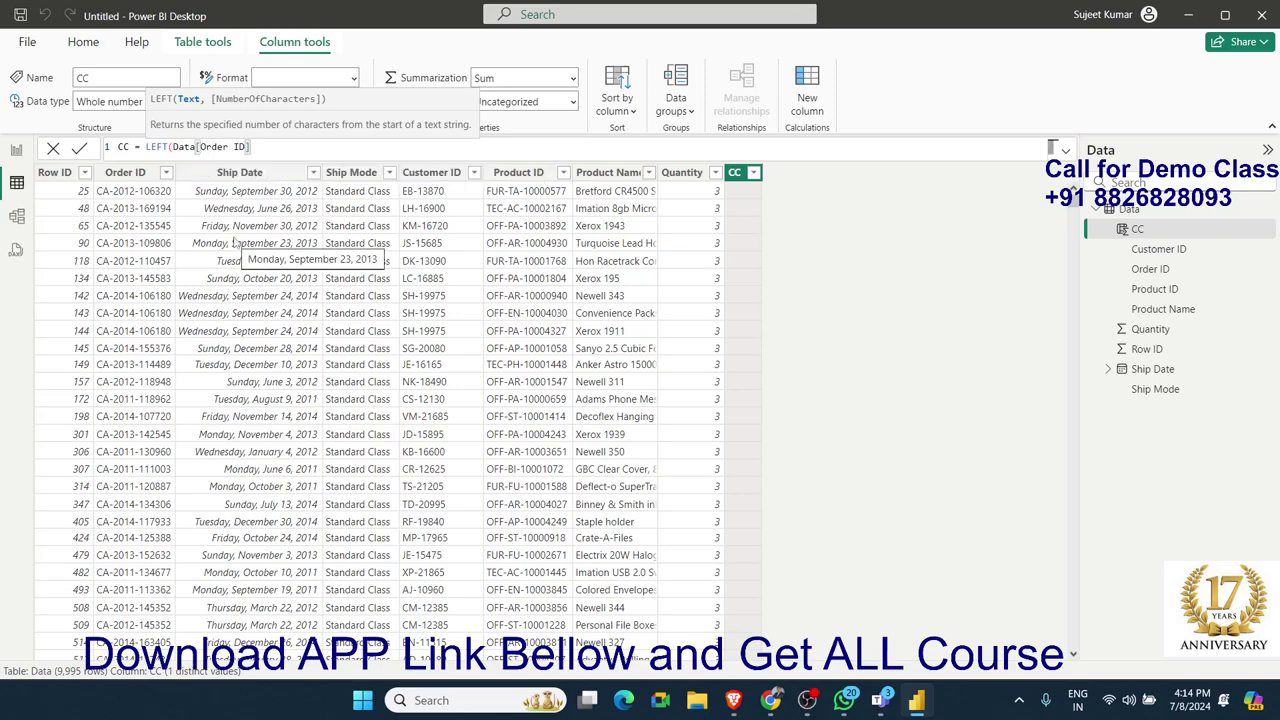
{"action": "type", "text": ",2"}
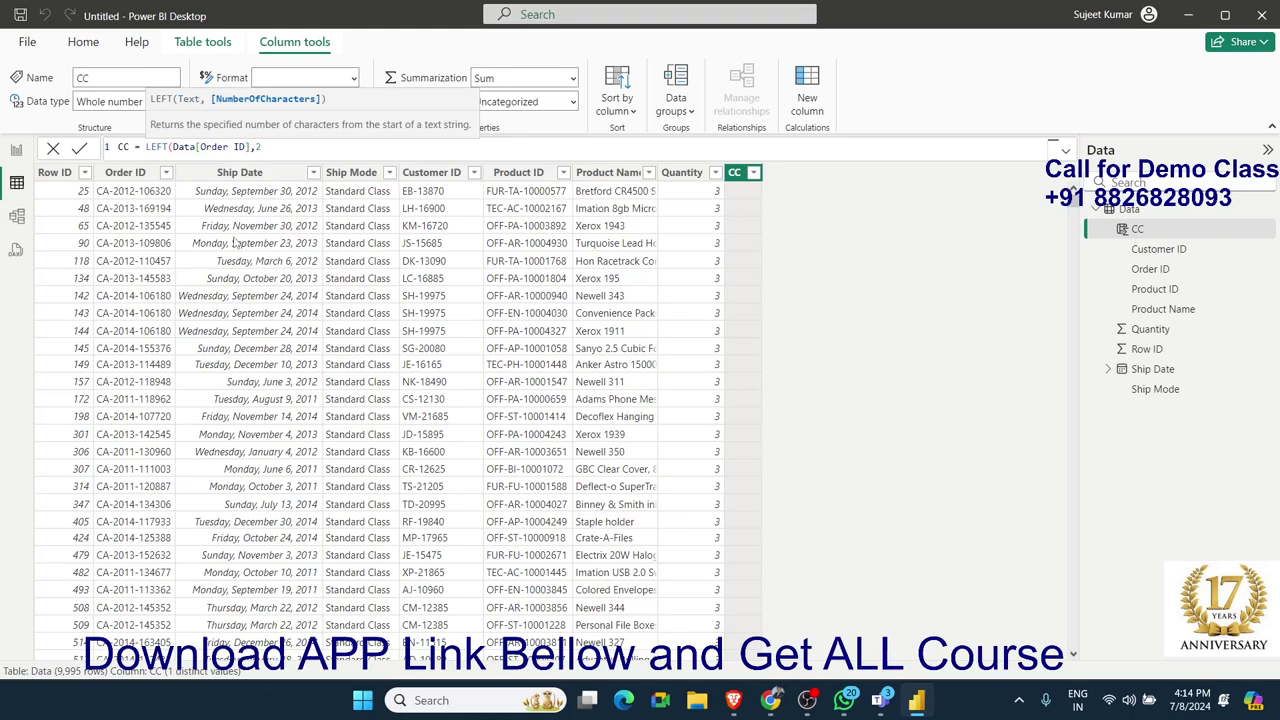
{"action": "type", "text": ")"}
{"action": "key", "text": "Return"}
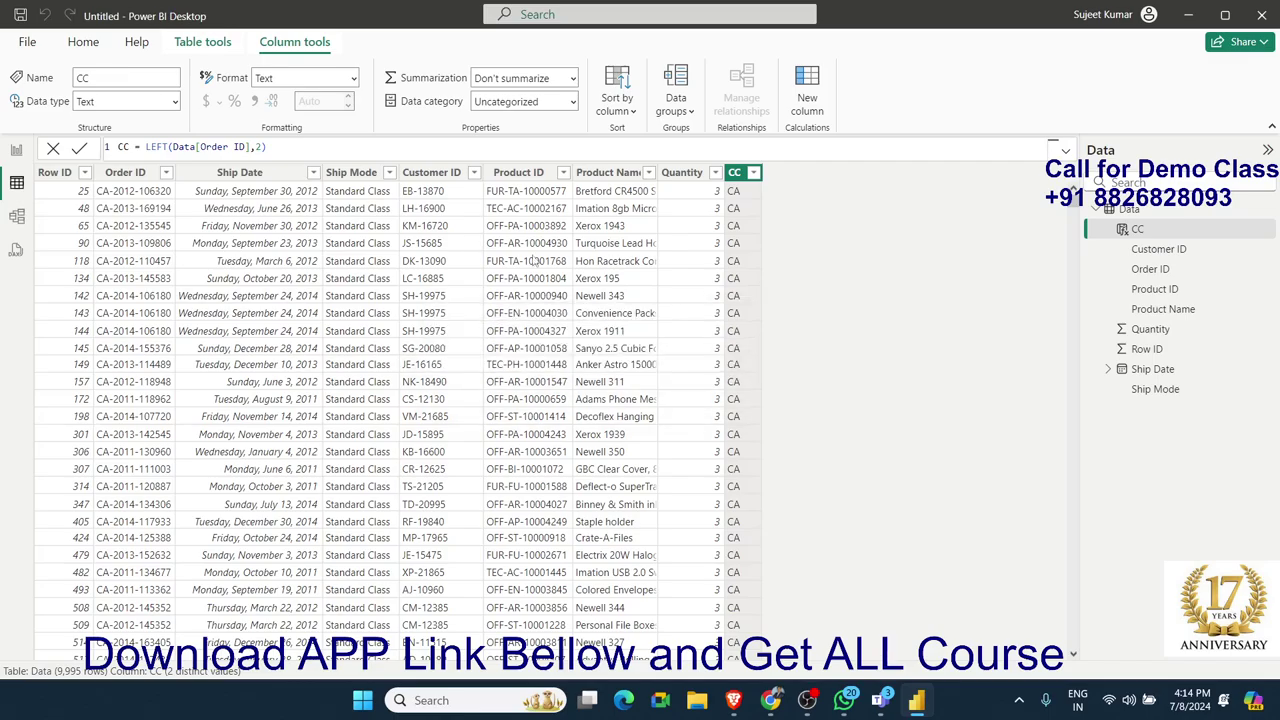
{"action": "scroll", "coordinate": [750, 207], "scroll_direction": "down", "scroll_amount": 10}
{"action": "scroll", "coordinate": [750, 207], "scroll_direction": "down", "scroll_amount": 12}
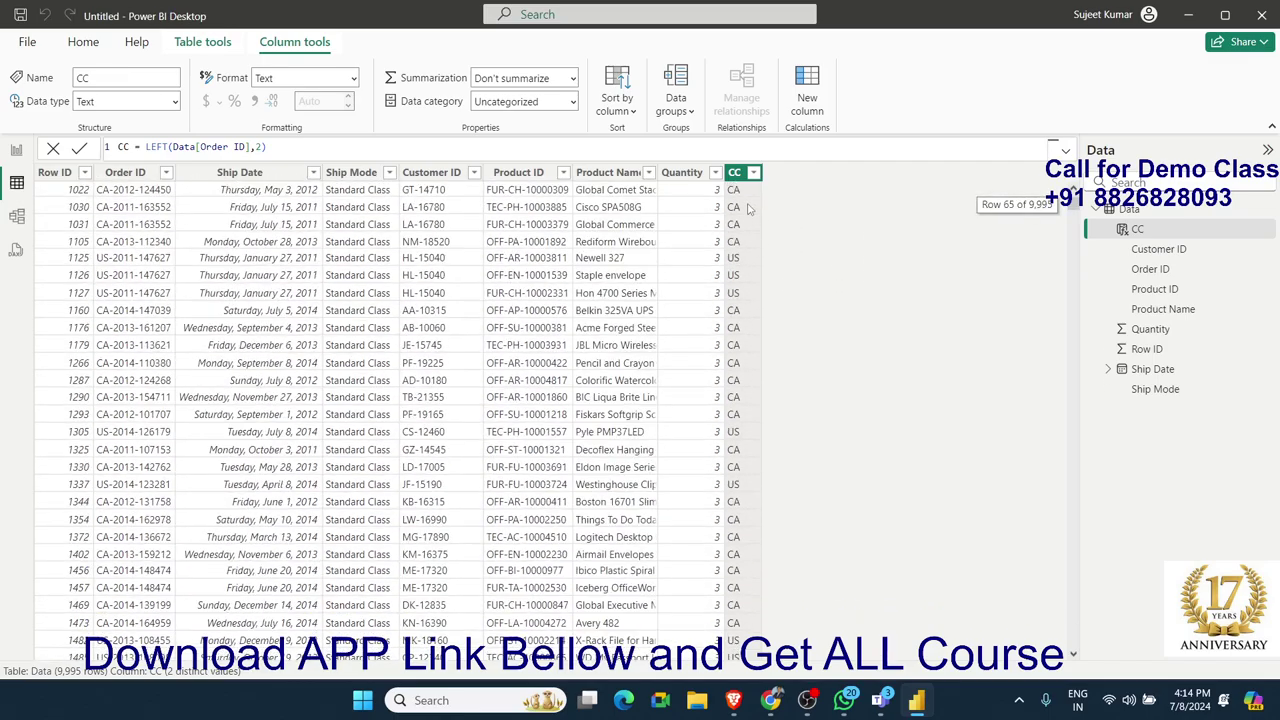
{"action": "scroll", "coordinate": [750, 207], "scroll_direction": "up", "scroll_amount": 20}
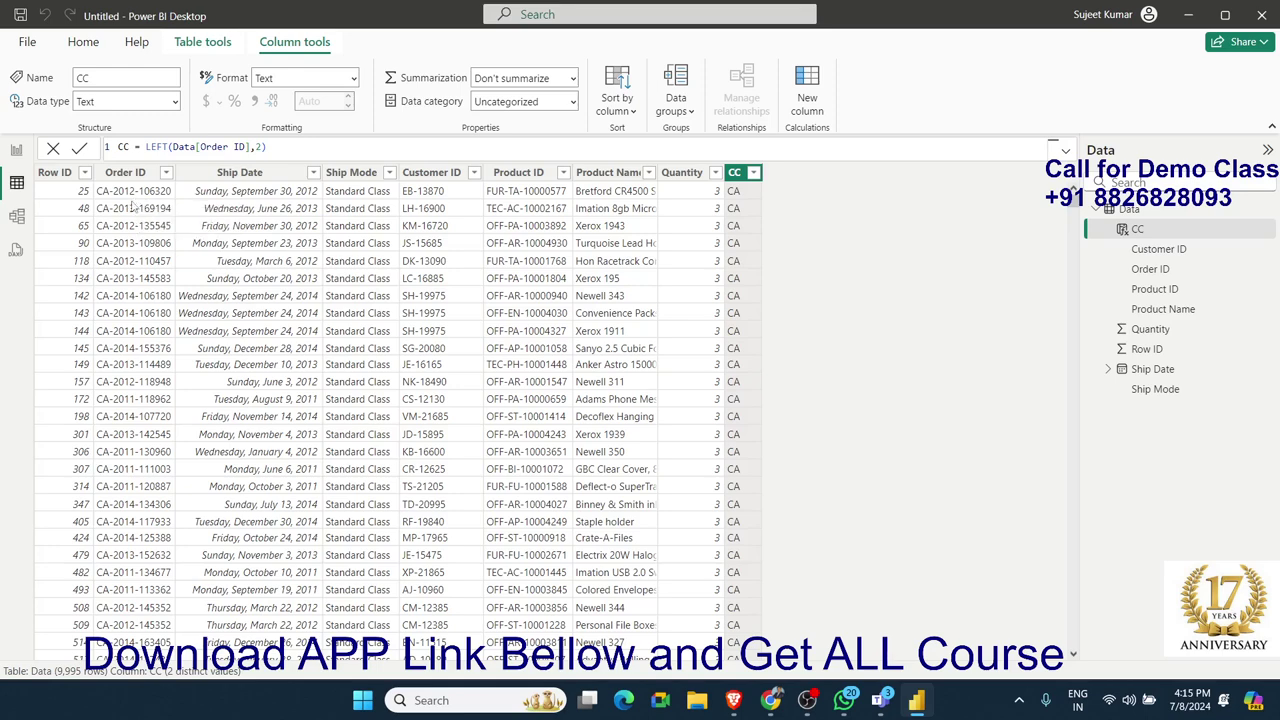
Create a YR column with the formula MID(Data[Order ID],4,5).
{"action": "left_click", "coordinate": [797, 103]}
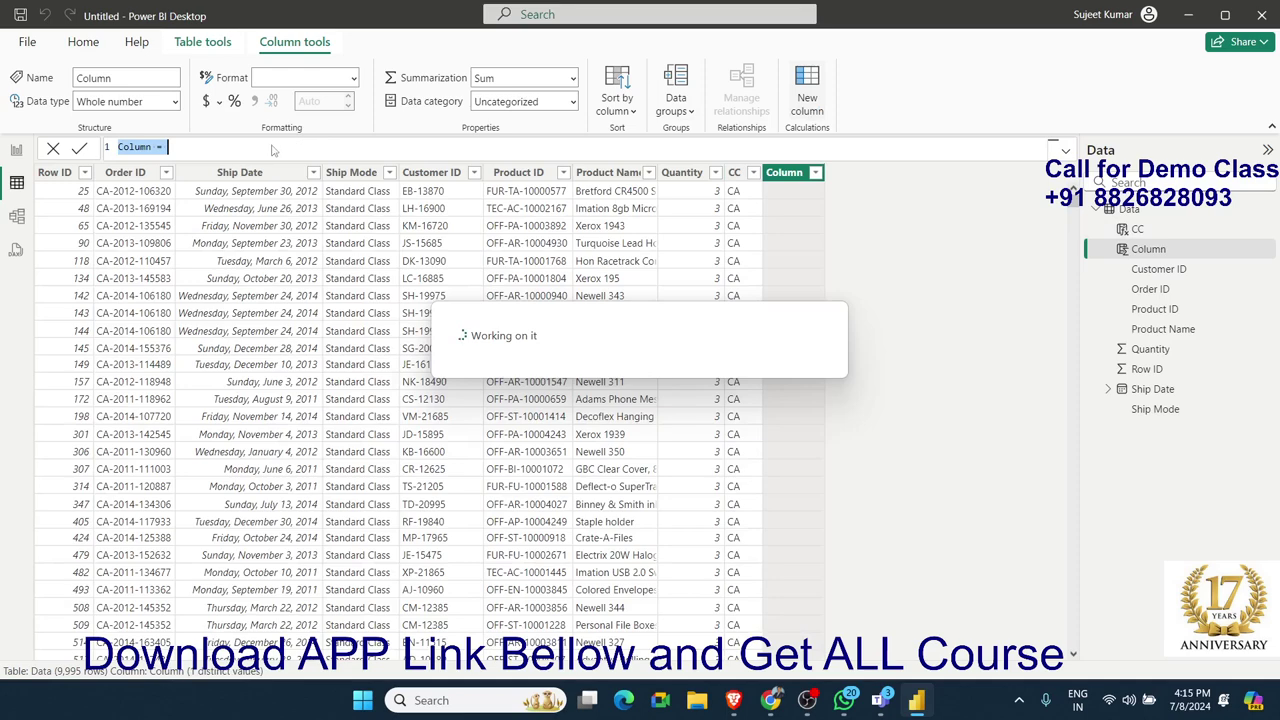
{"action": "double_click", "coordinate": [139, 150]}
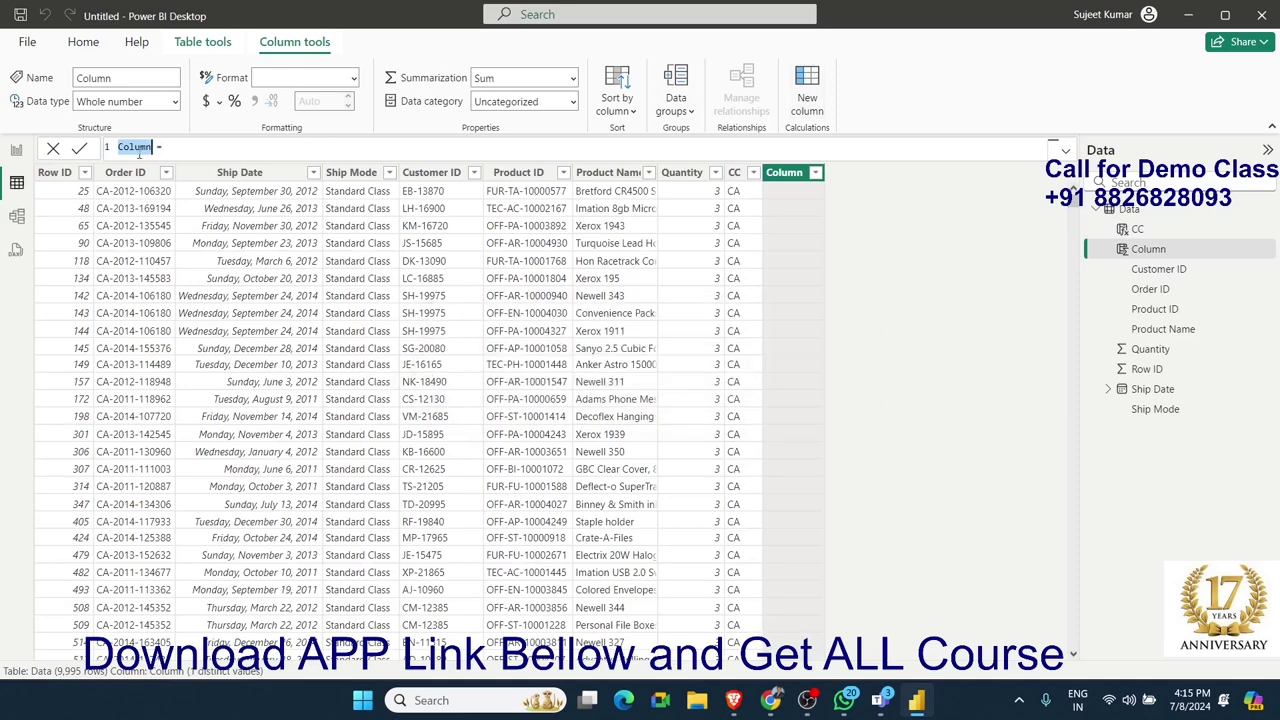
{"action": "type", "text": "YR ="}
{"action": "type", "text": "MID("}
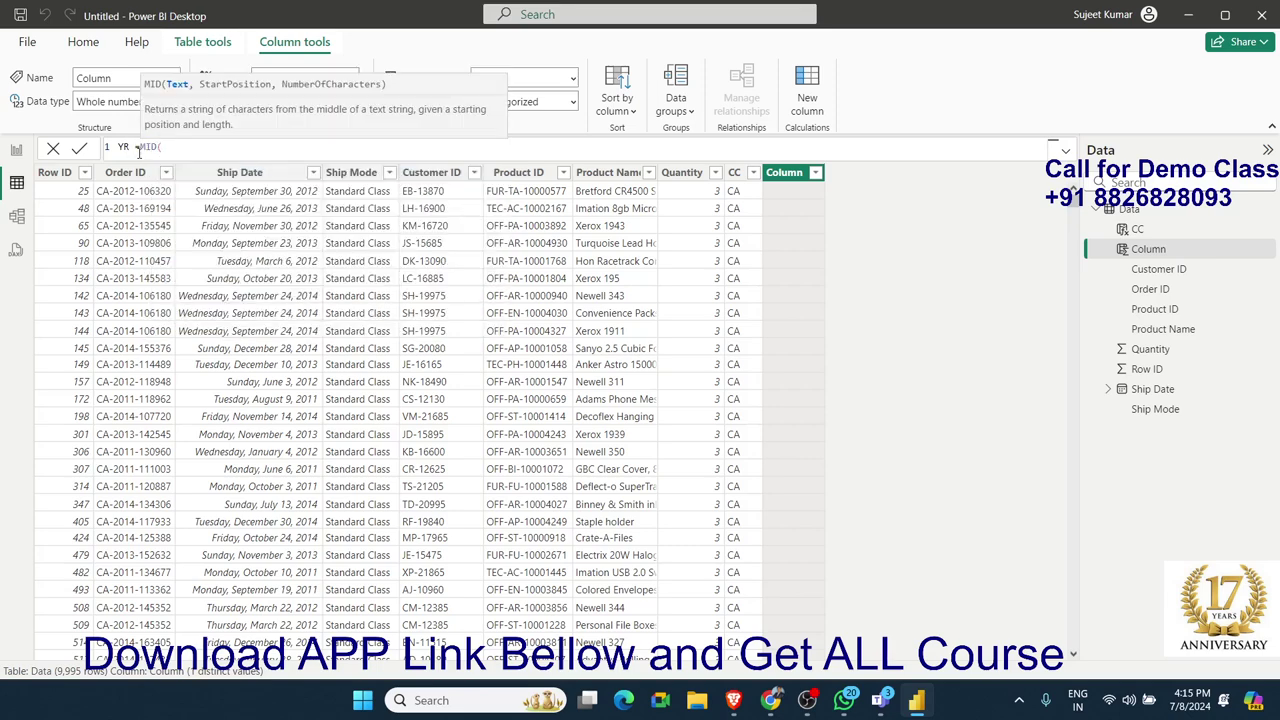
{"action": "type", "text": "ord"}
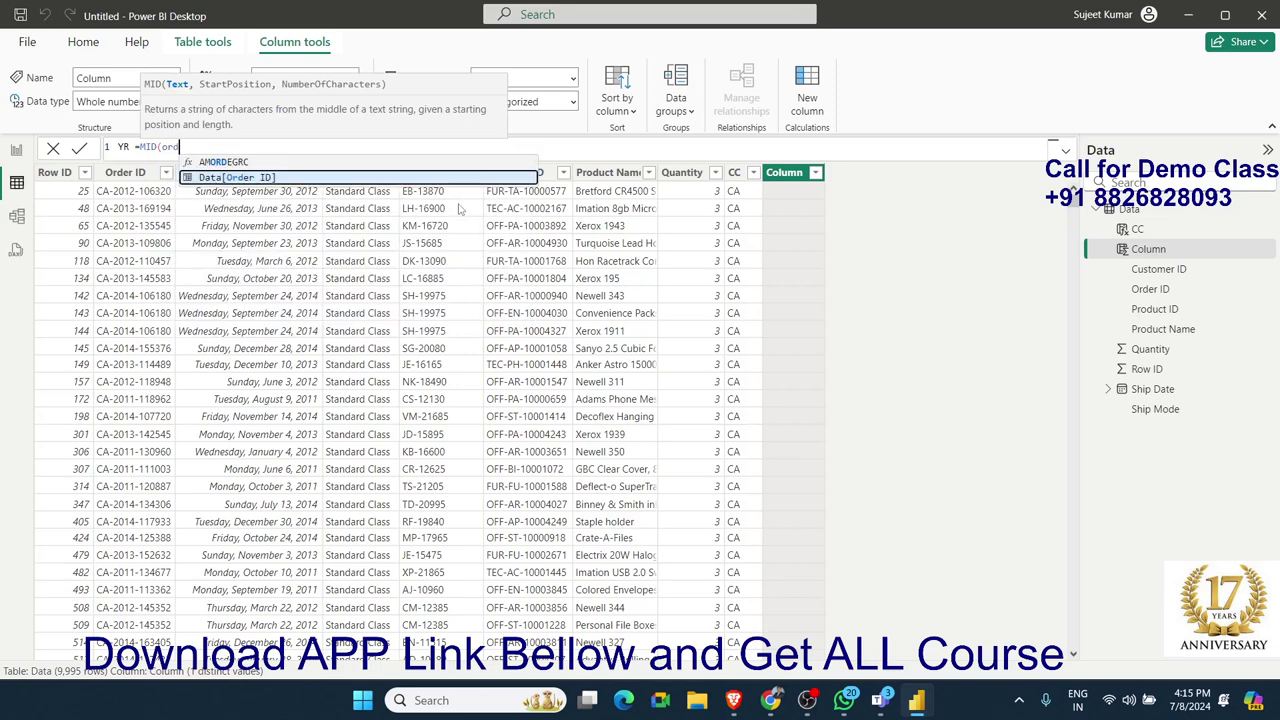
{"action": "key", "text": "Tab"}
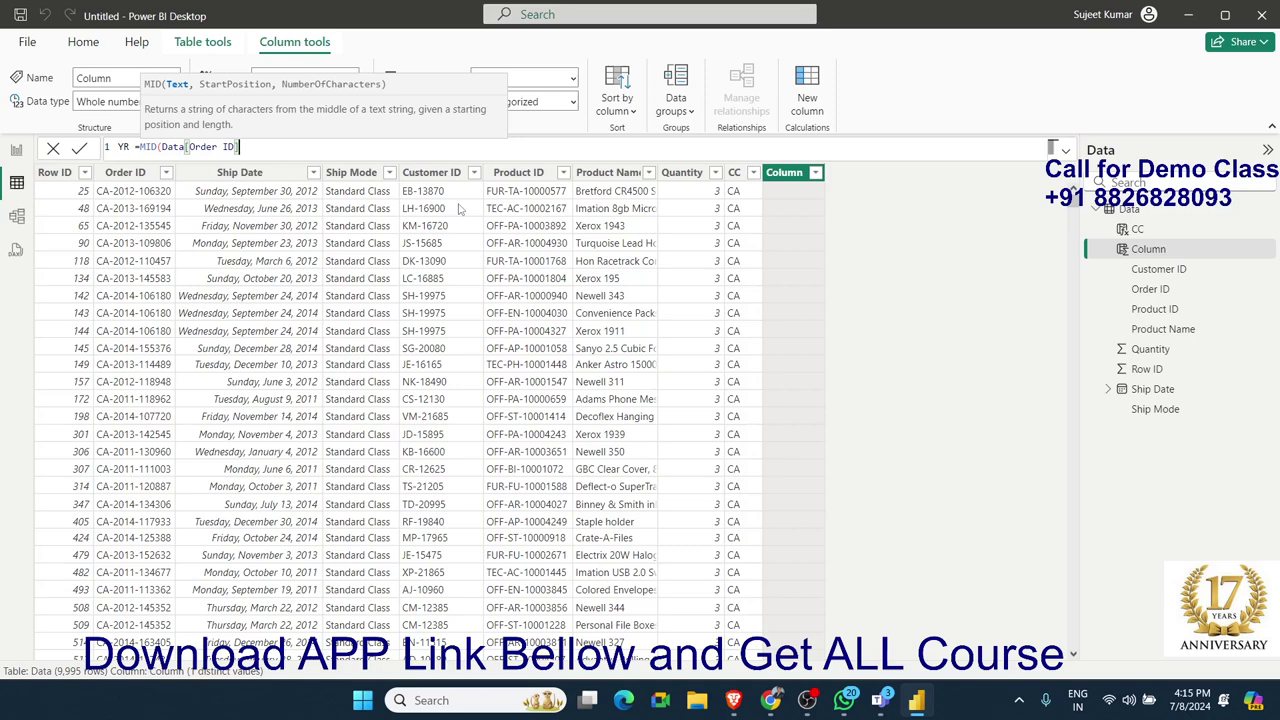
{"action": "type", "text": ","}
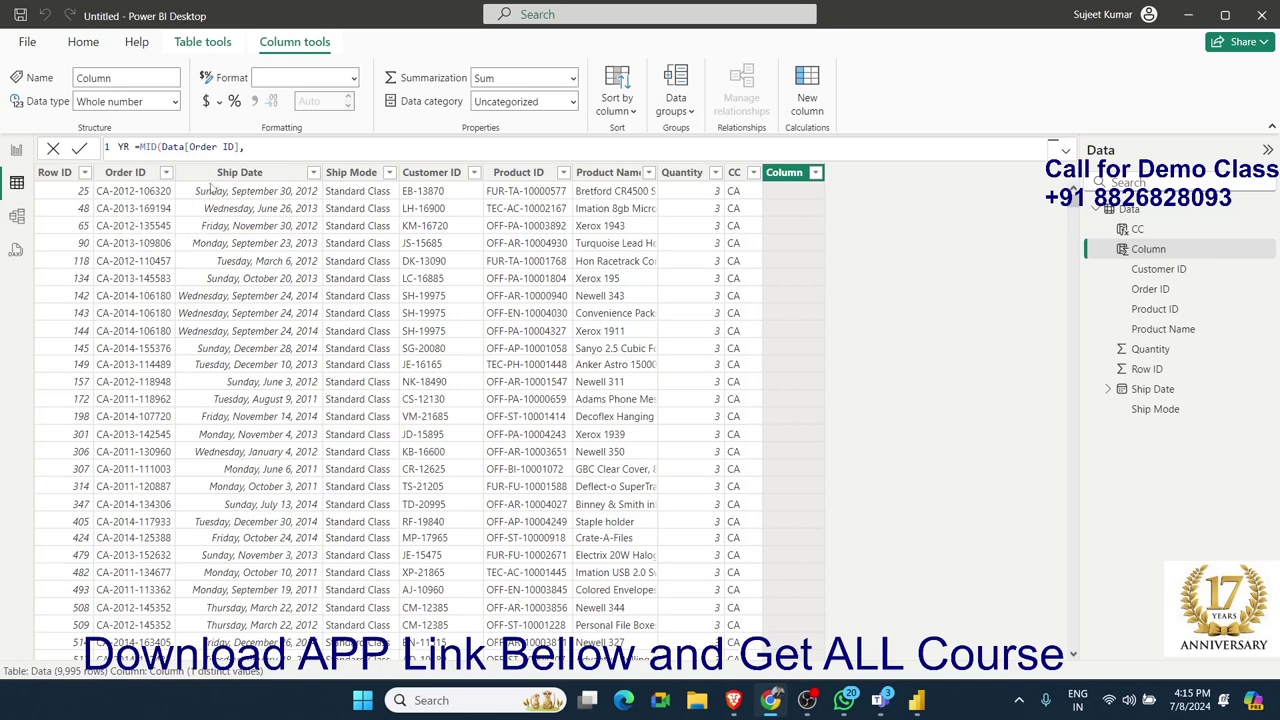
{"action": "left_click", "coordinate": [316, 153]}
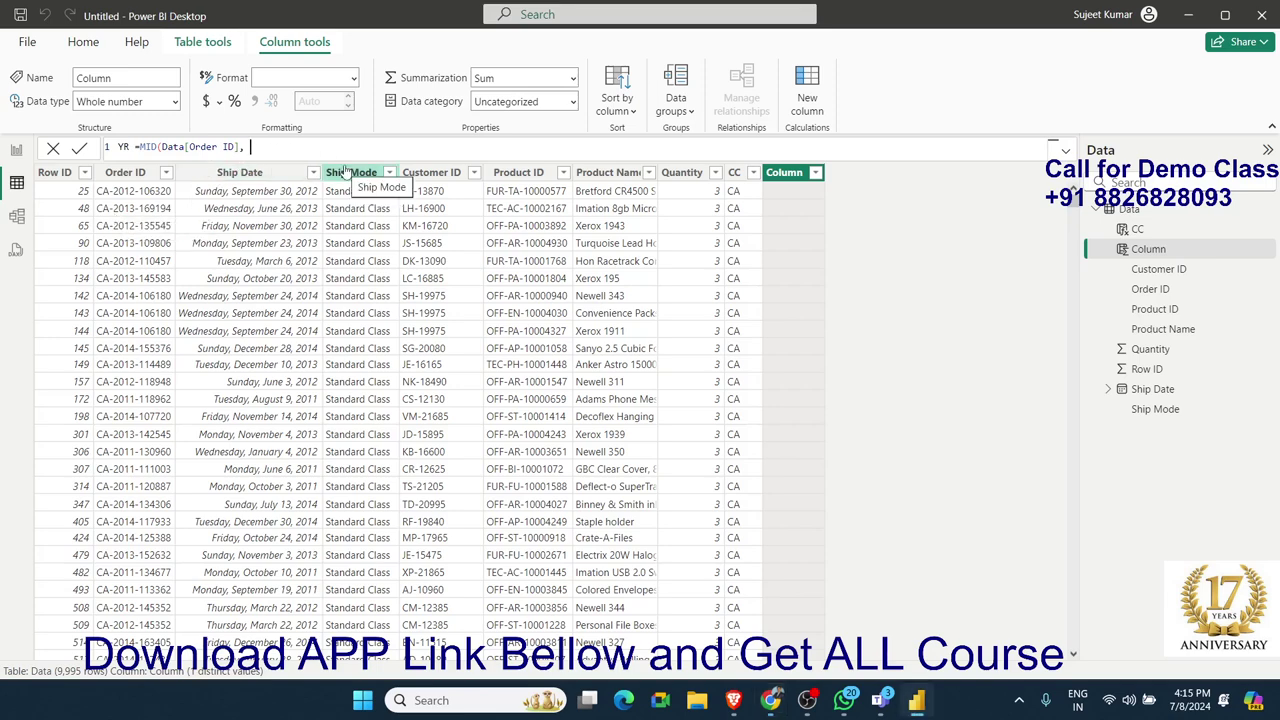
{"action": "type", "text": "4,"}
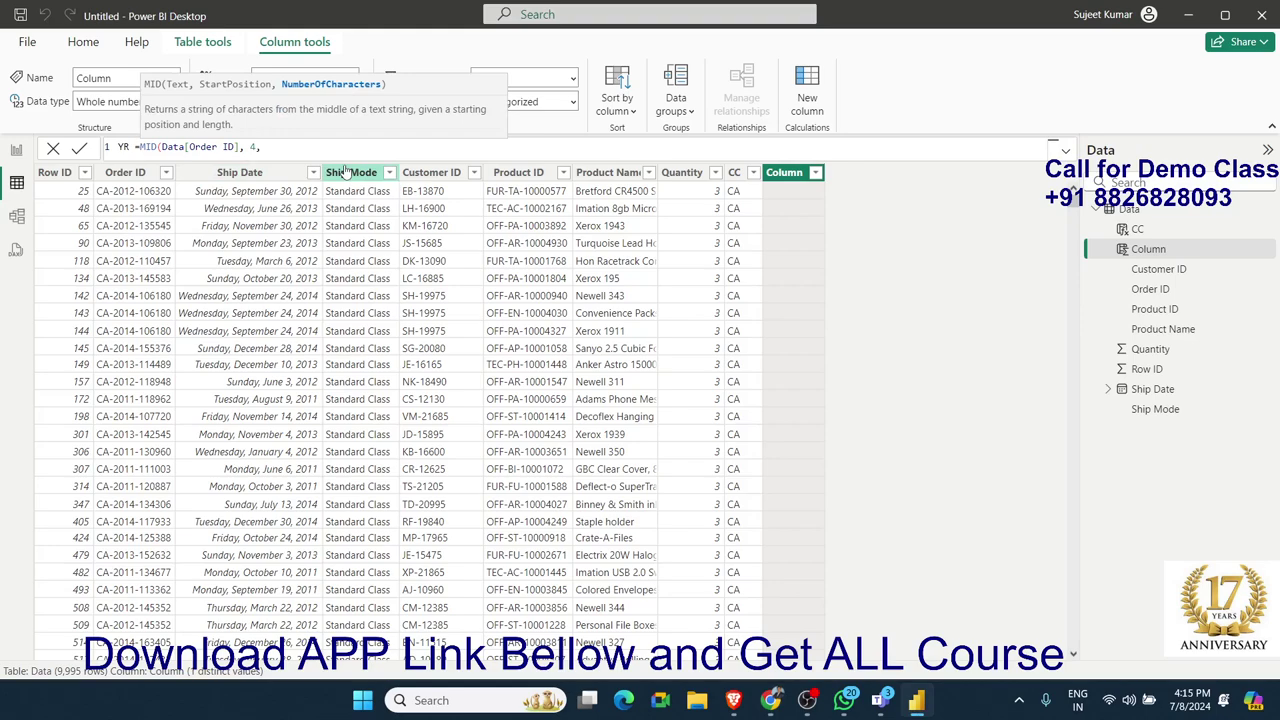
{"action": "type", "text": "5"}
{"action": "key", "text": "Return"}
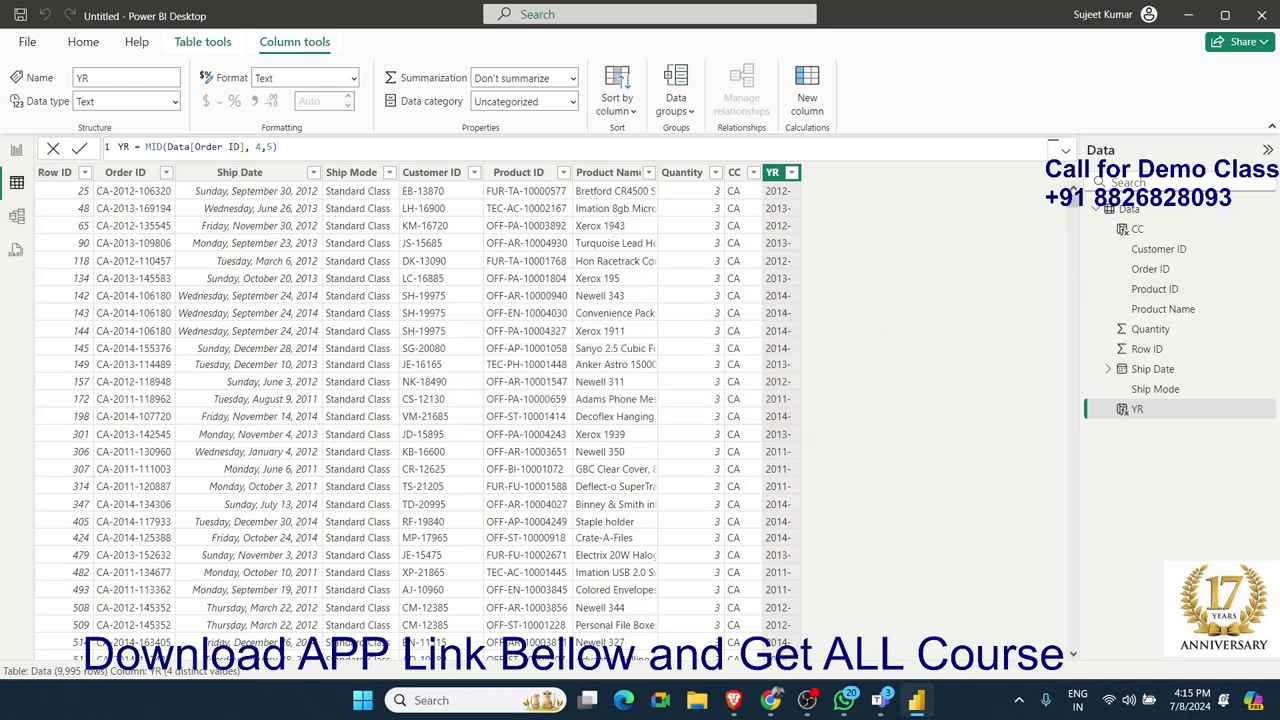
Correct YR's length argument from 5 to 4 so it returns years like 2012.
{"action": "left_click", "coordinate": [770, 700]}
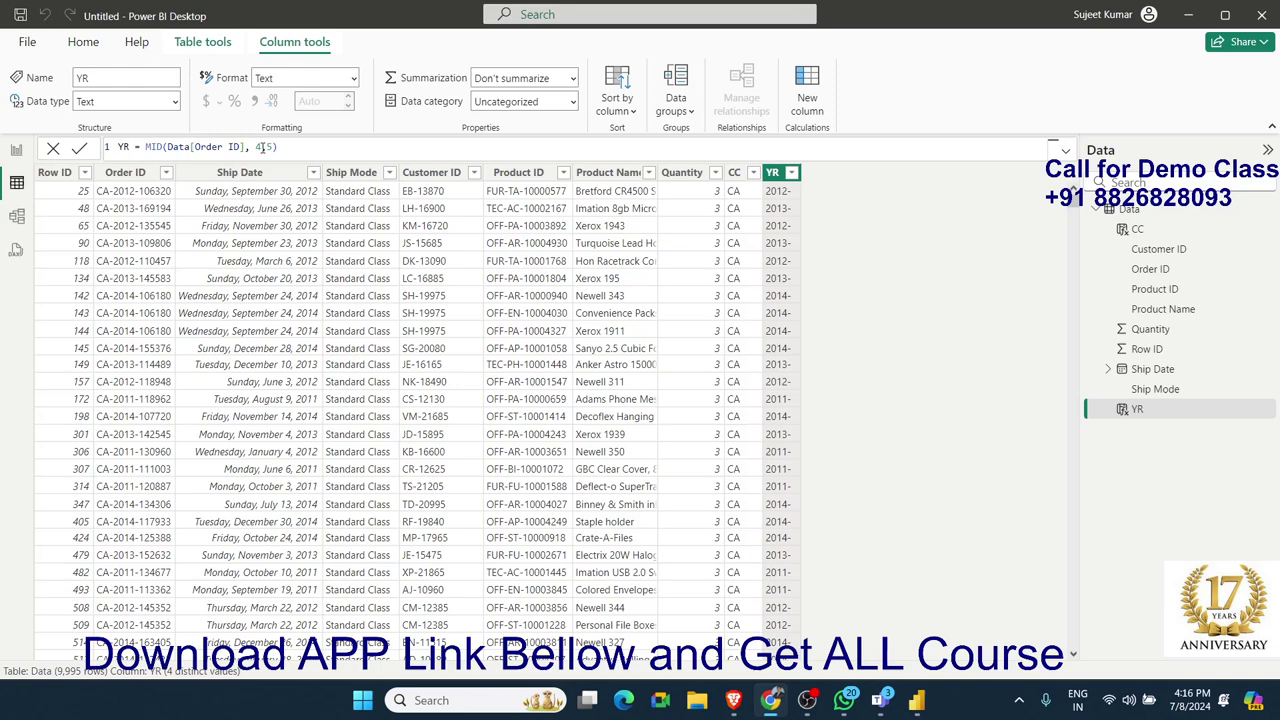
{"action": "left_click", "coordinate": [270, 147]}
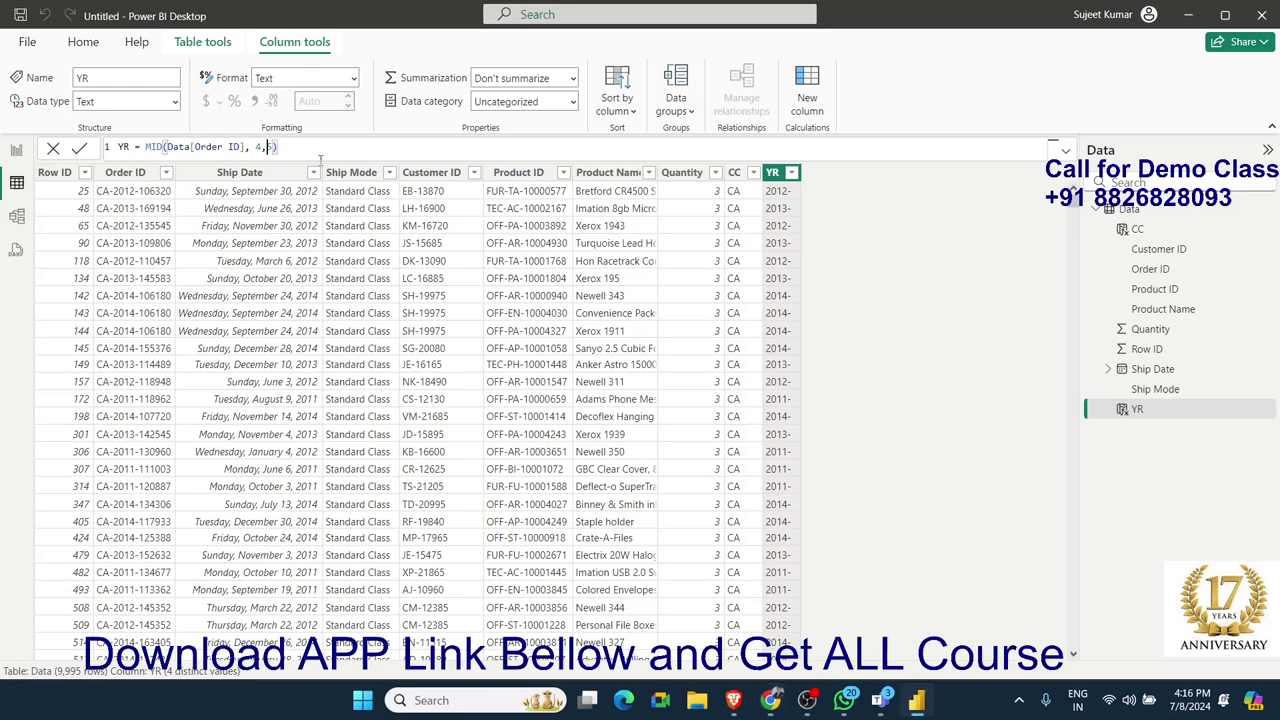
{"action": "key", "text": "BackSpace"}
{"action": "type", "text": "4"}
{"action": "key", "text": "Return"}
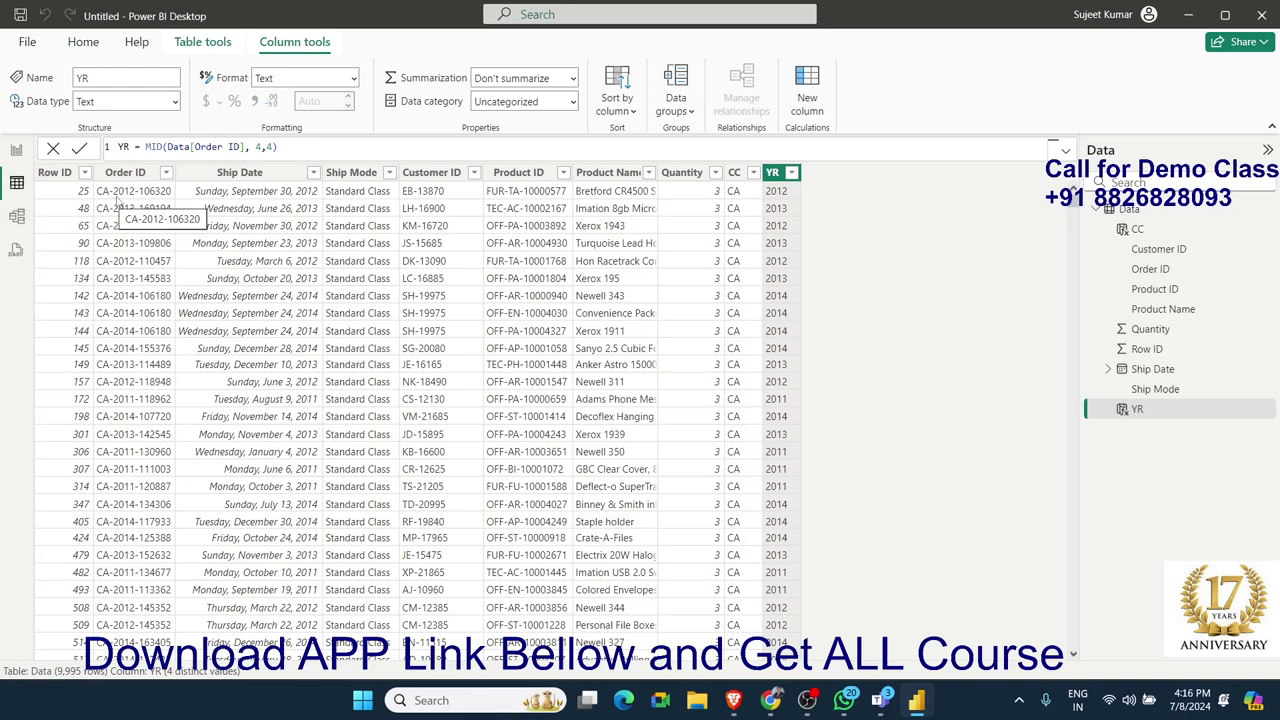
{"action": "key", "text": "alt+Tab"}
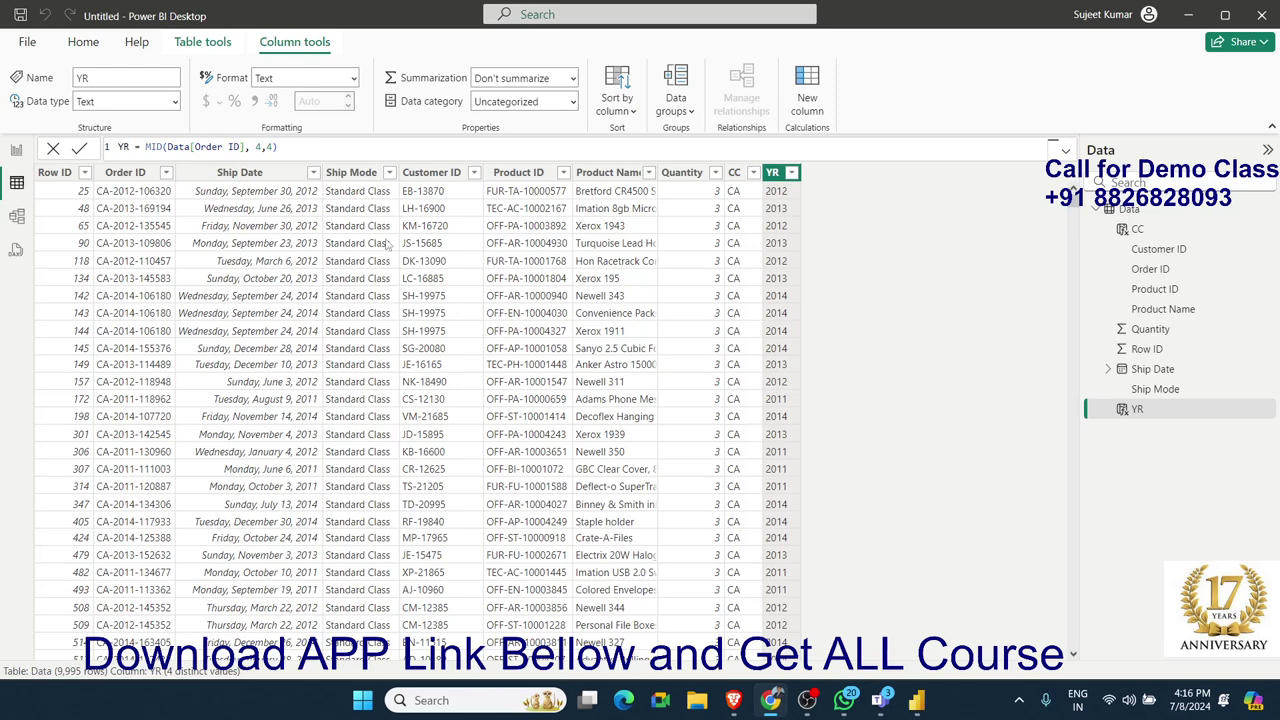
Add column id = RIGHT(Data[Order ID],6), returning six-digit numbers like 106320.
{"action": "left_click", "coordinate": [799, 130]}
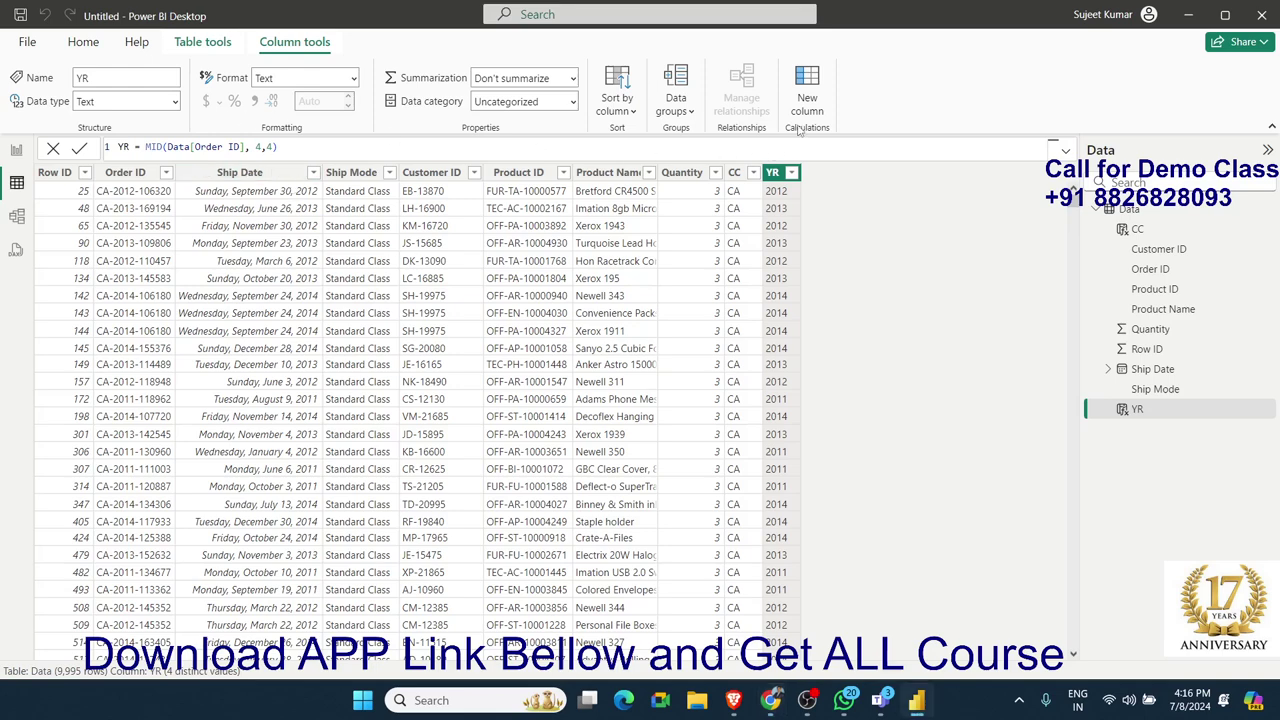
{"action": "left_click", "coordinate": [806, 118]}
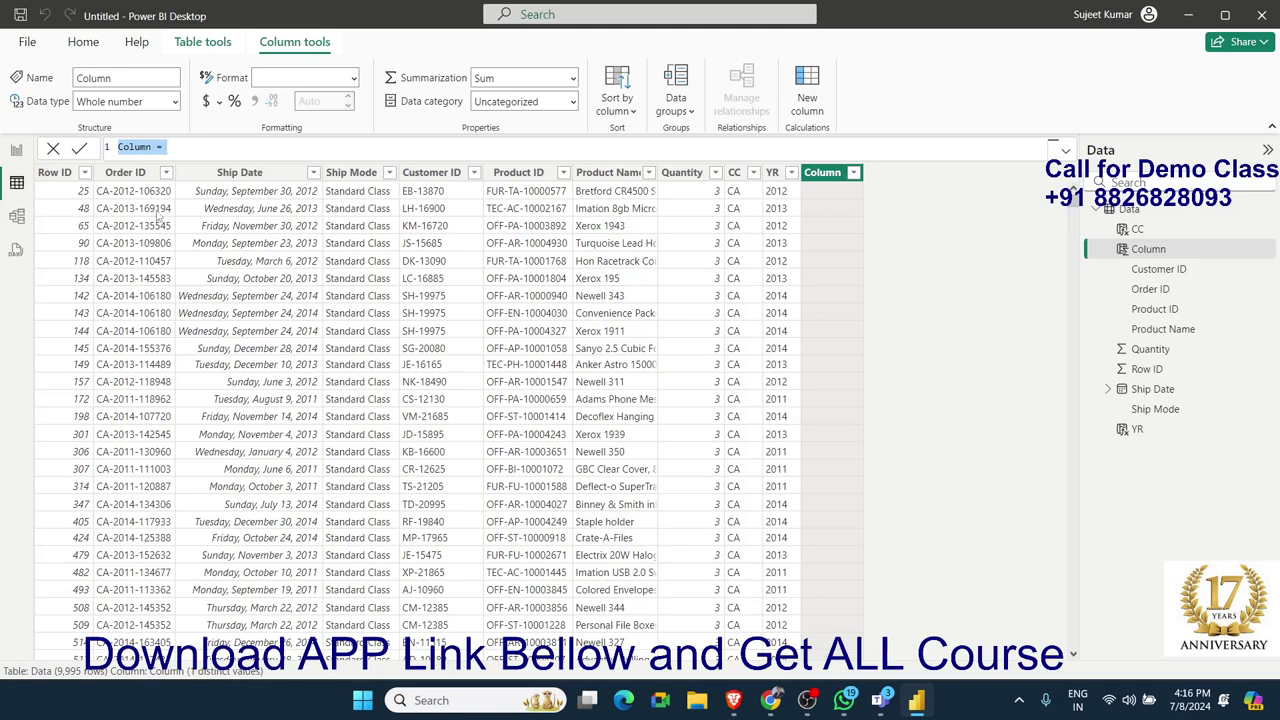
{"action": "double_click", "coordinate": [135, 148]}
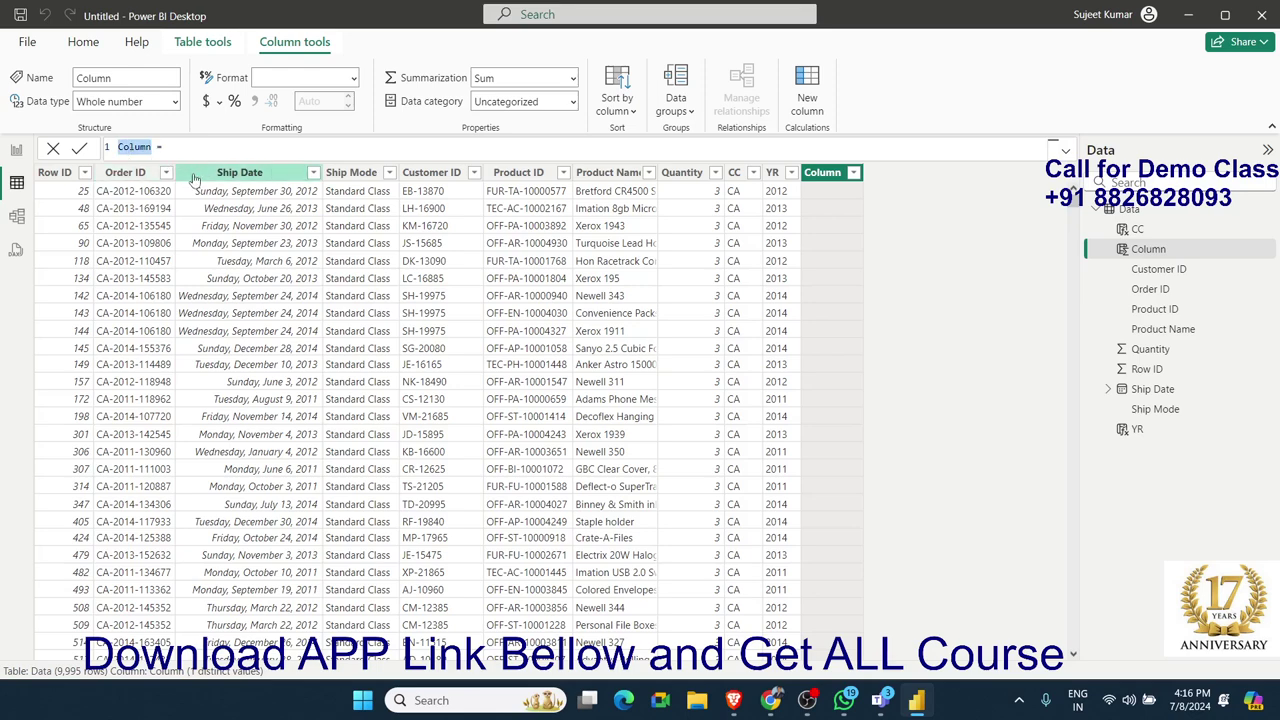
{"action": "type", "text": "i"}
{"action": "type", "text": "d ="}
{"action": "type", "text": "ye"}
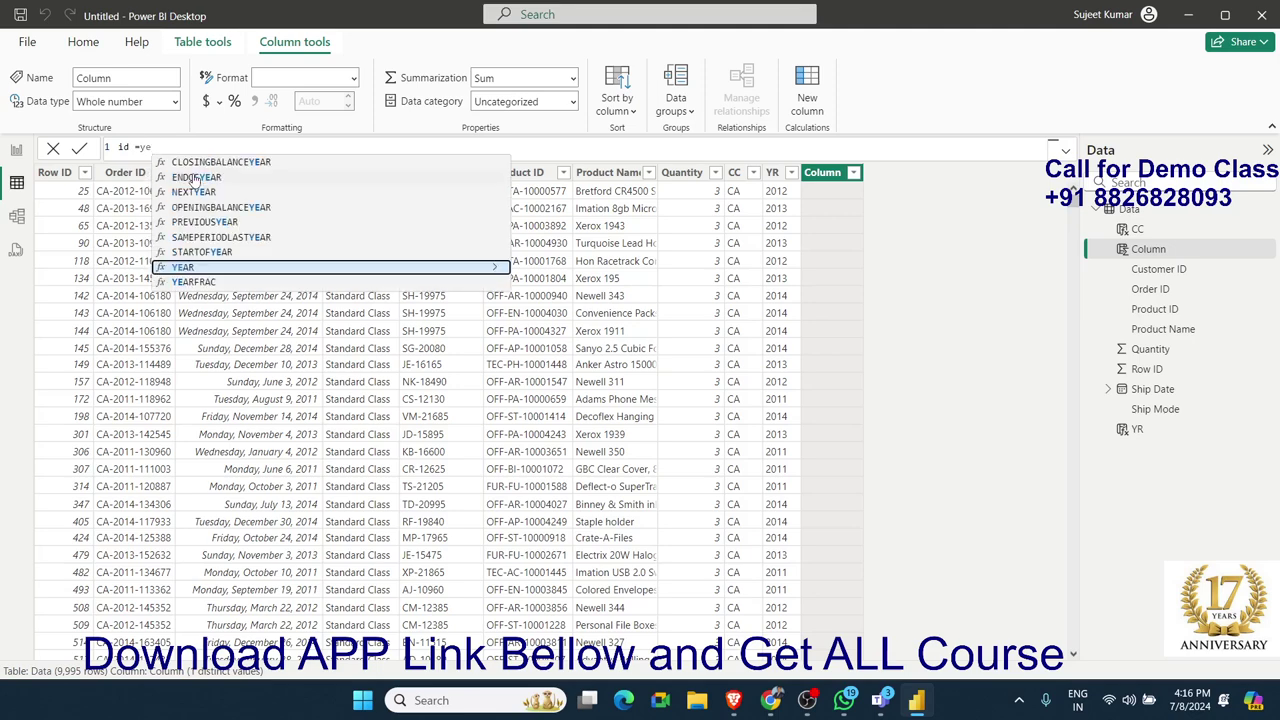
{"action": "key", "text": "BackSpace"}
{"action": "key", "text": "BackSpace"}
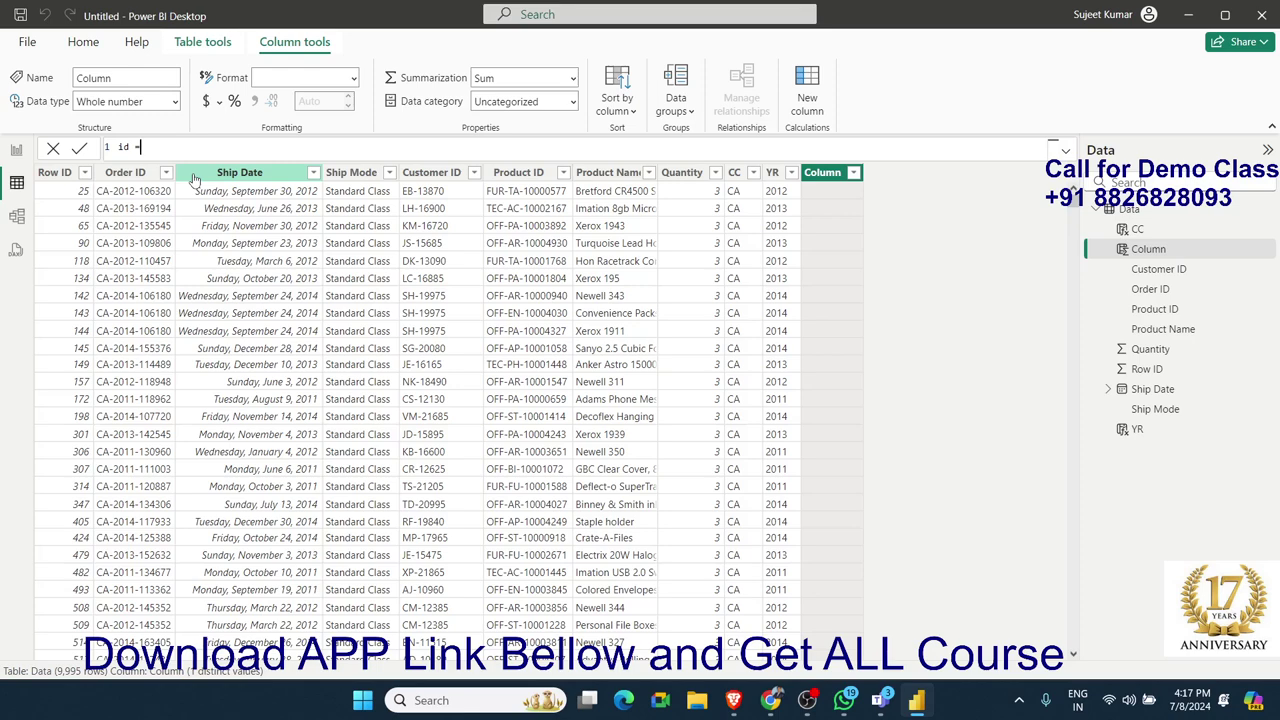
{"action": "type", "text": "ri"}
{"action": "key", "text": "Tab"}
{"action": "type", "text": "o"}
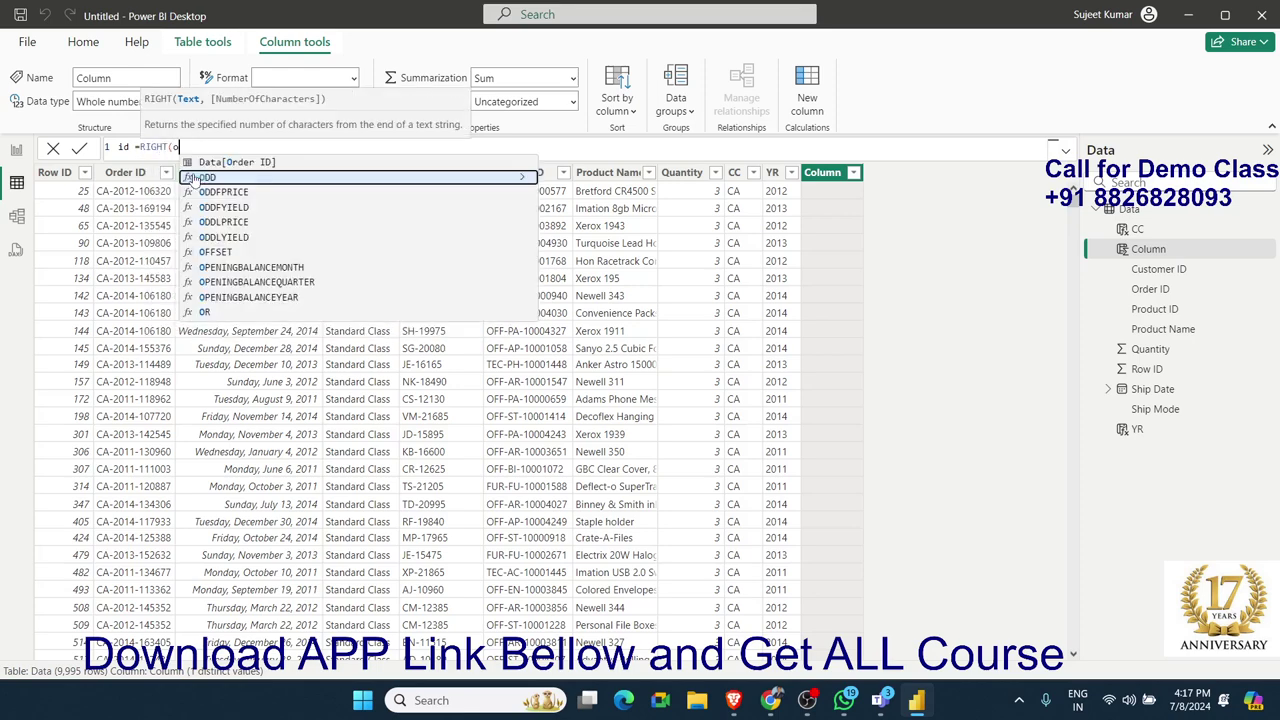
{"action": "type", "text": "rd"}
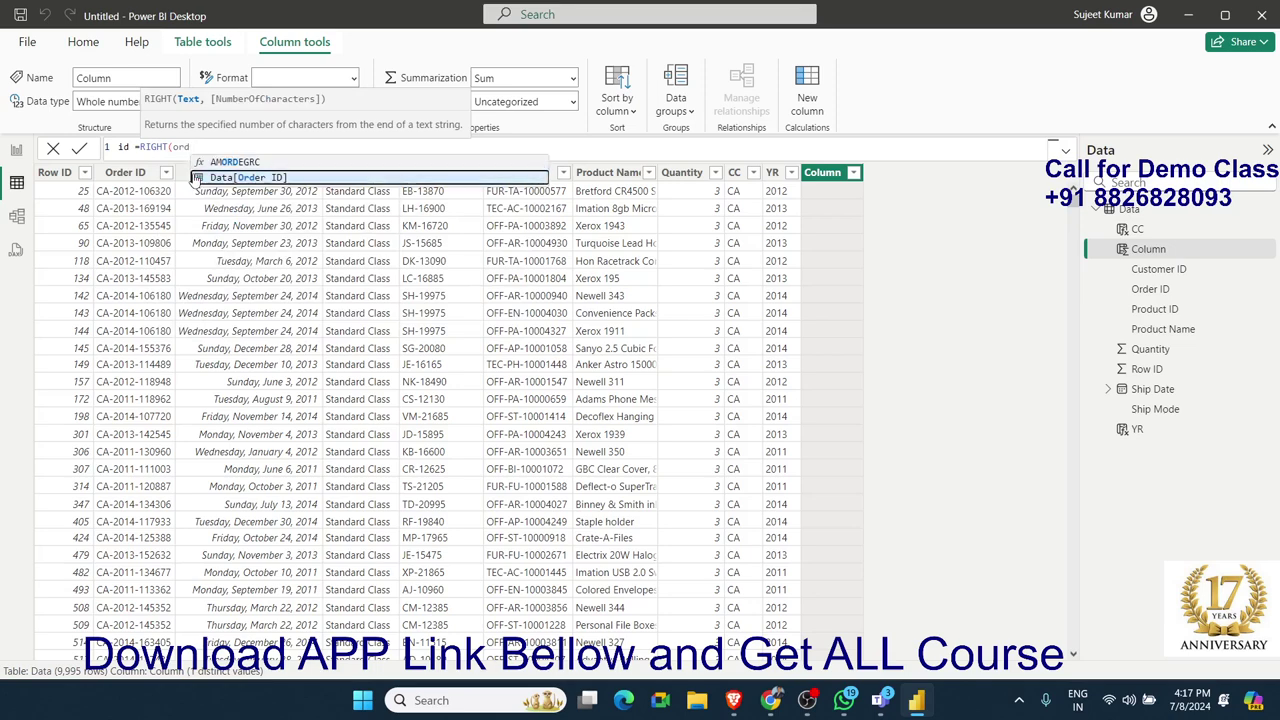
{"action": "left_click", "coordinate": [195, 177]}
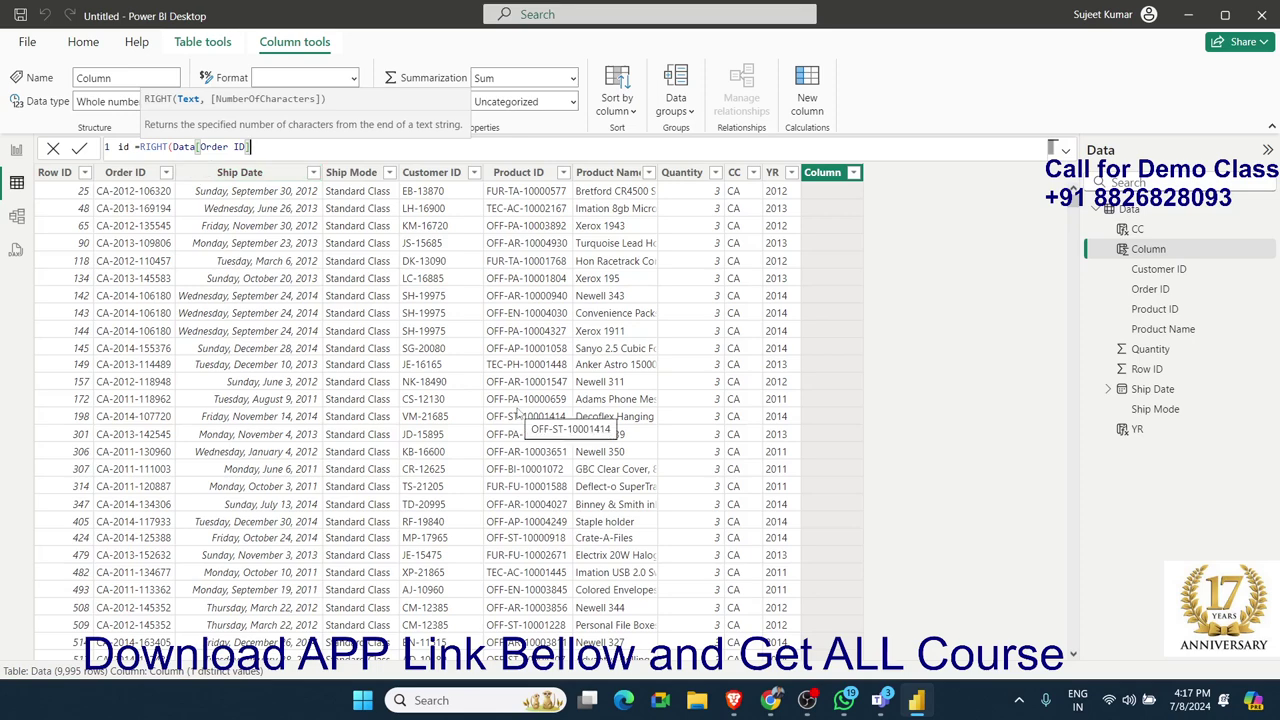
{"action": "type", "text": ","}
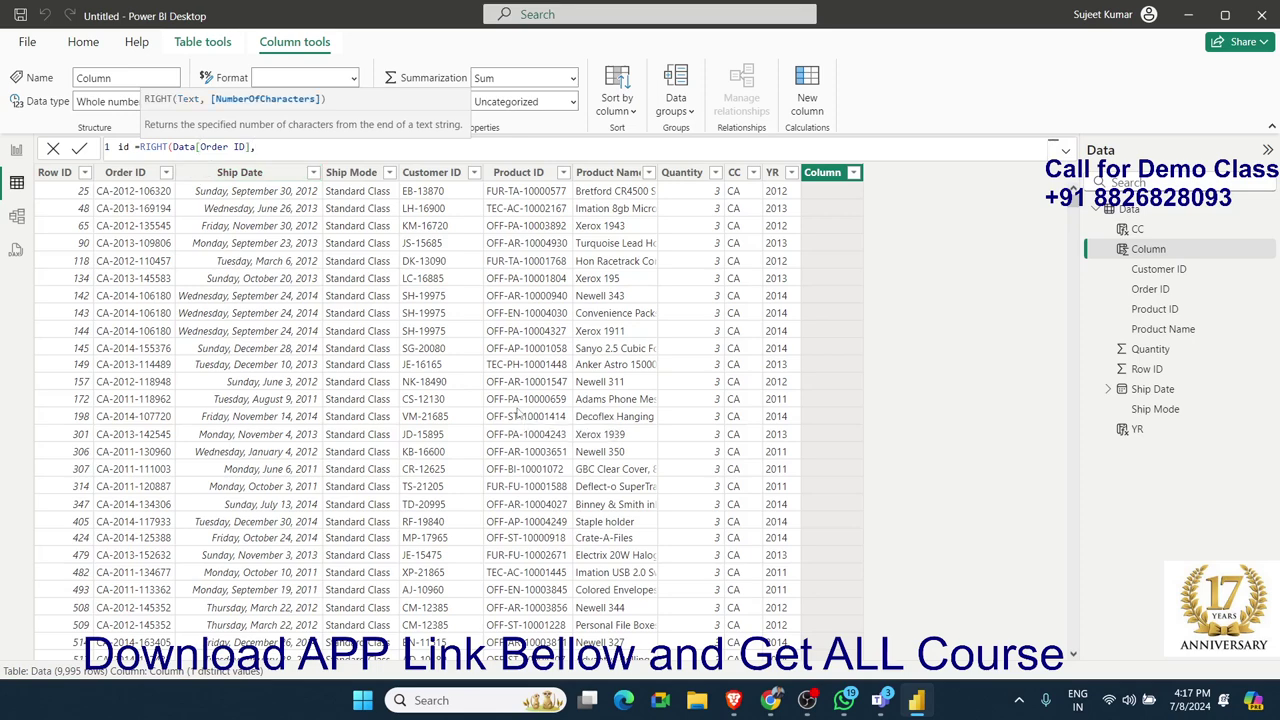
{"action": "type", "text": "6"}
{"action": "type", "text": ")"}
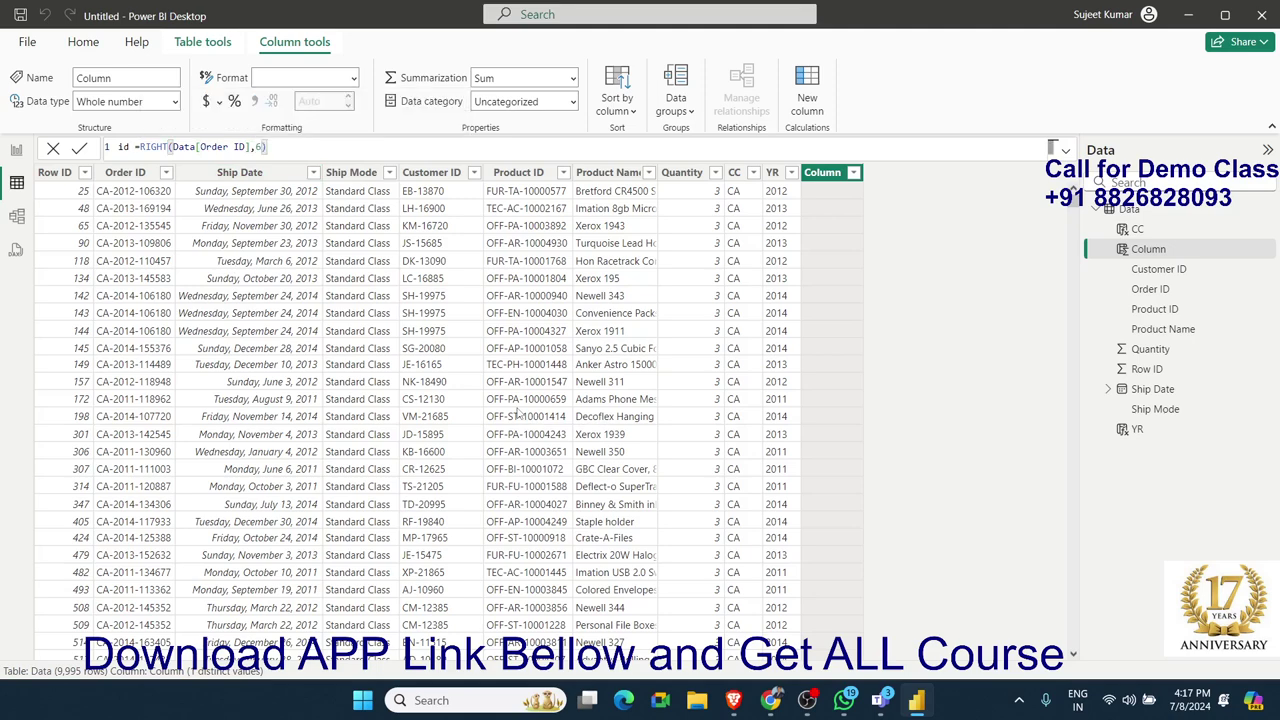
{"action": "key", "text": "Return"}
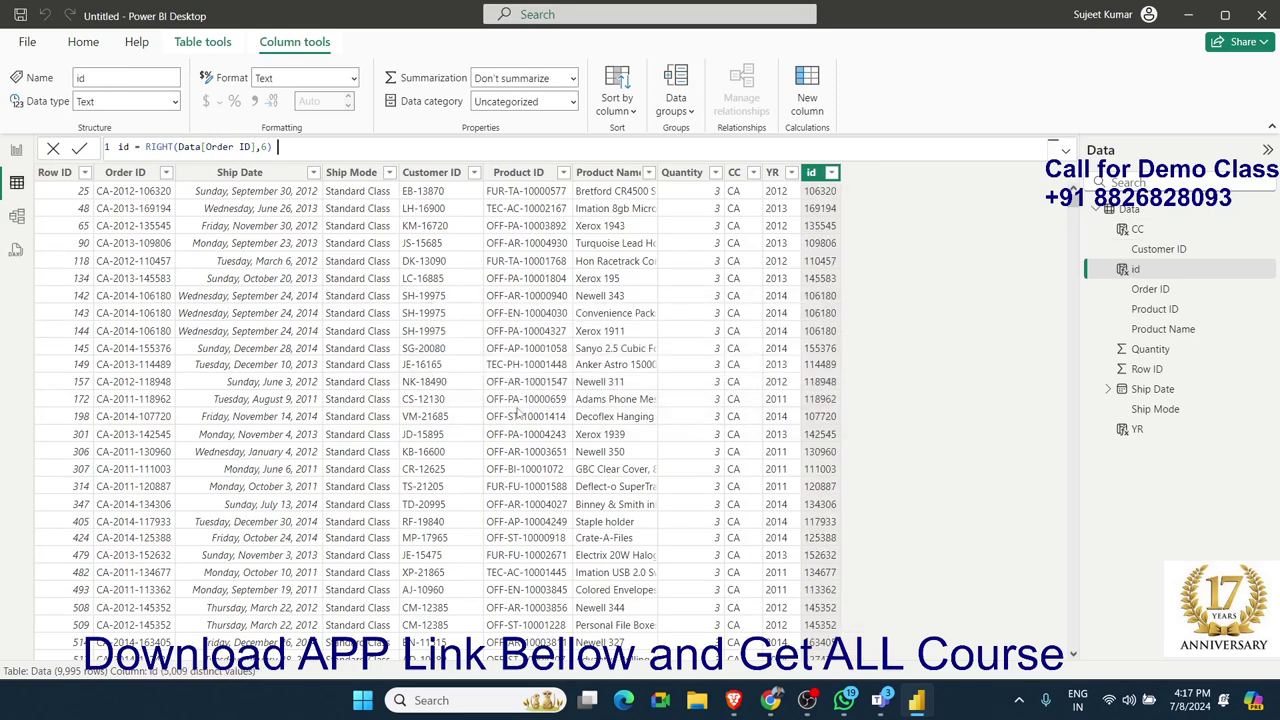
{"action": "left_click", "coordinate": [770, 700]}
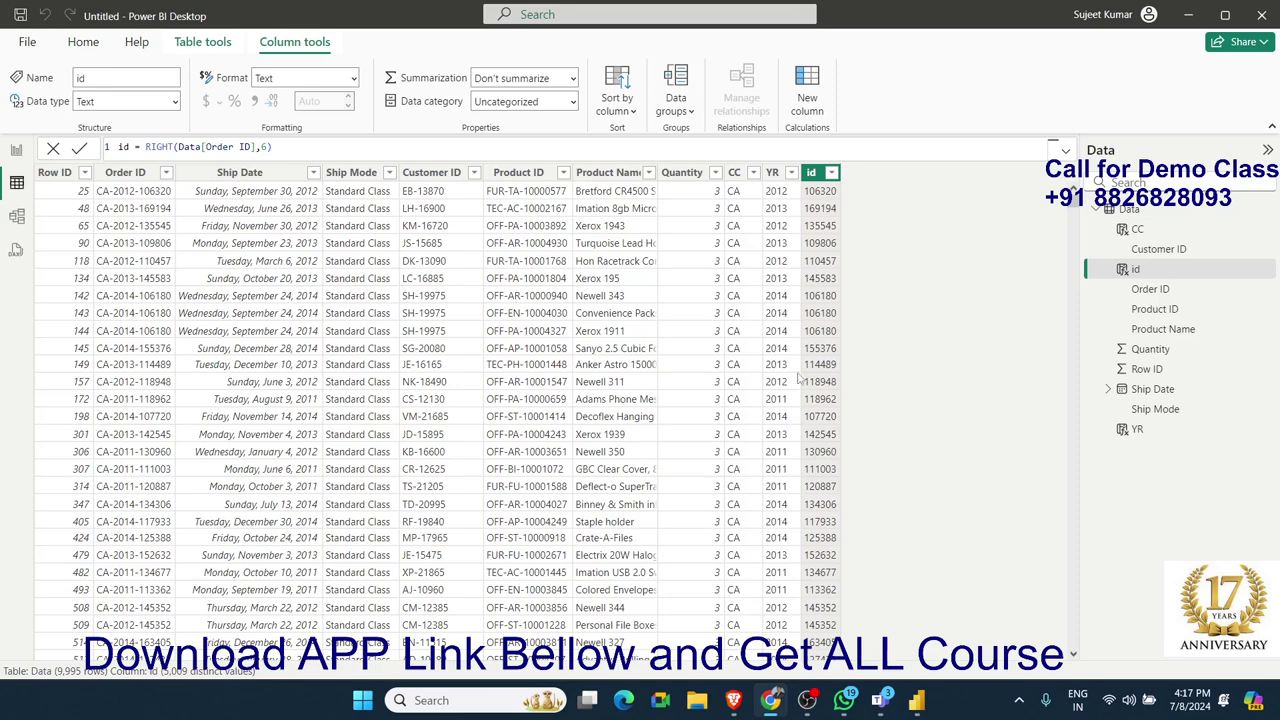
{"action": "left_click", "coordinate": [733, 176]}
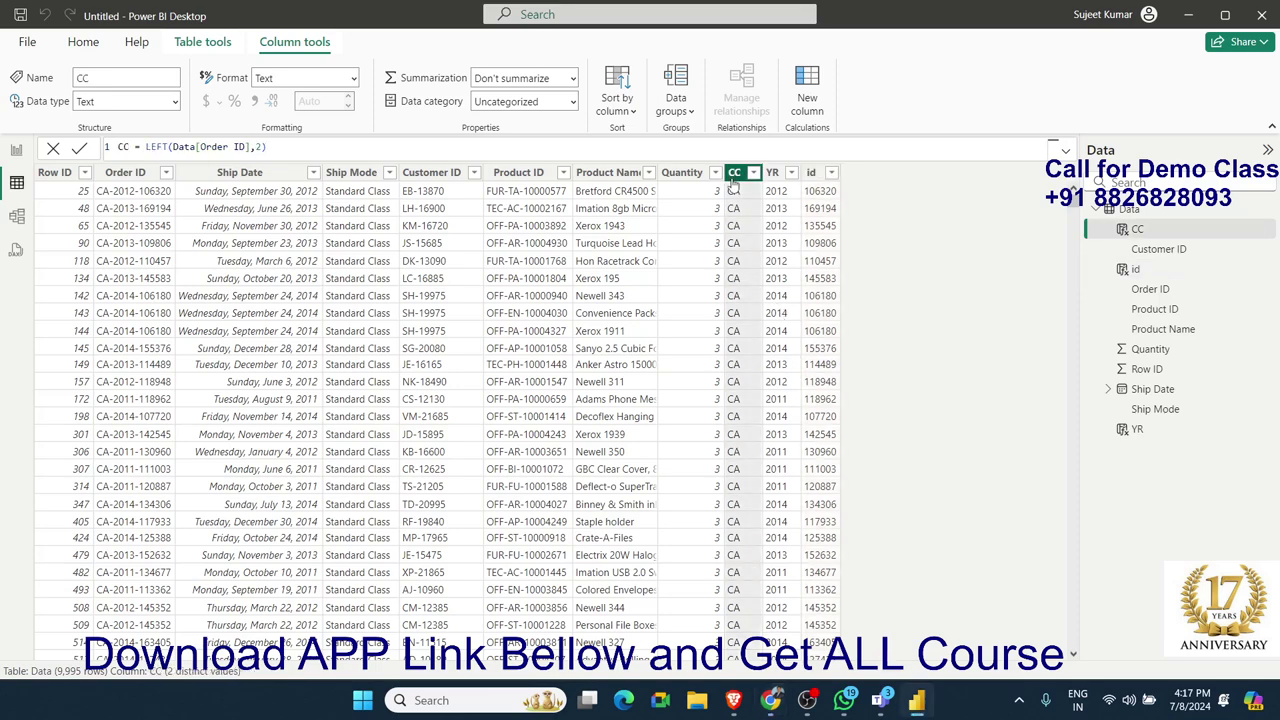
{"action": "left_click", "coordinate": [775, 180]}
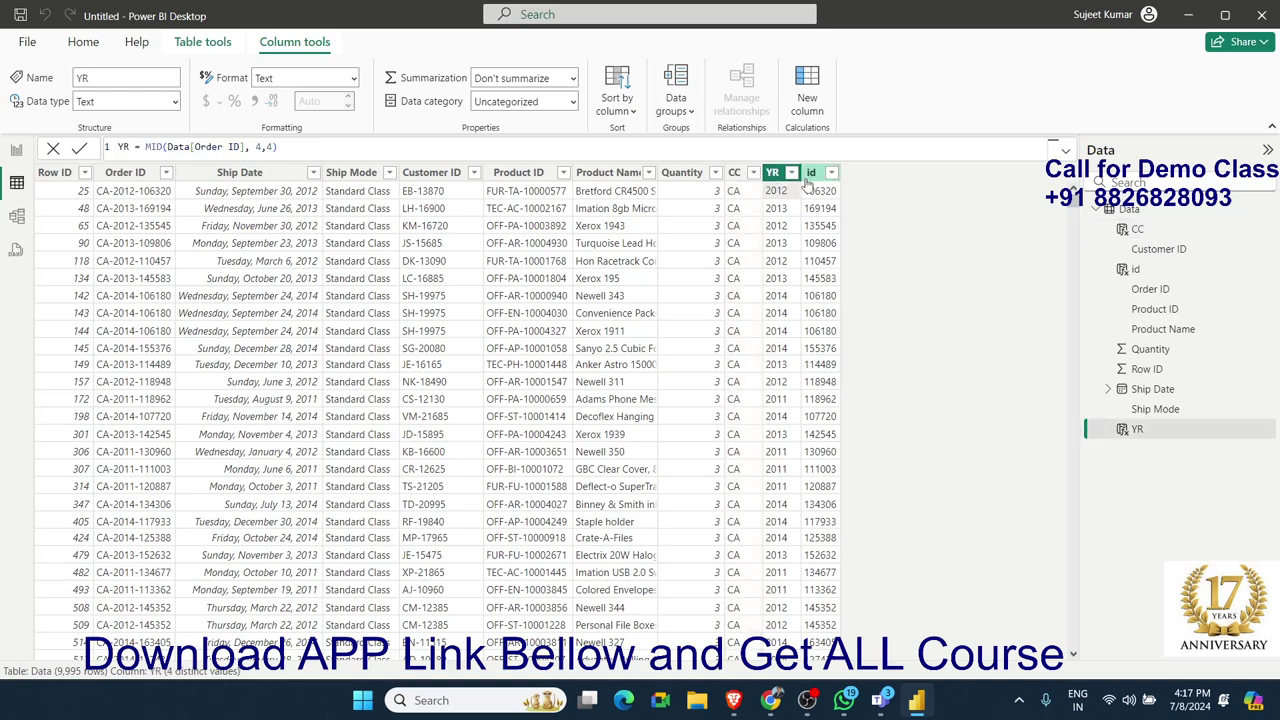
{"action": "left_click", "coordinate": [808, 178]}
{"action": "left_click", "coordinate": [770, 700]}
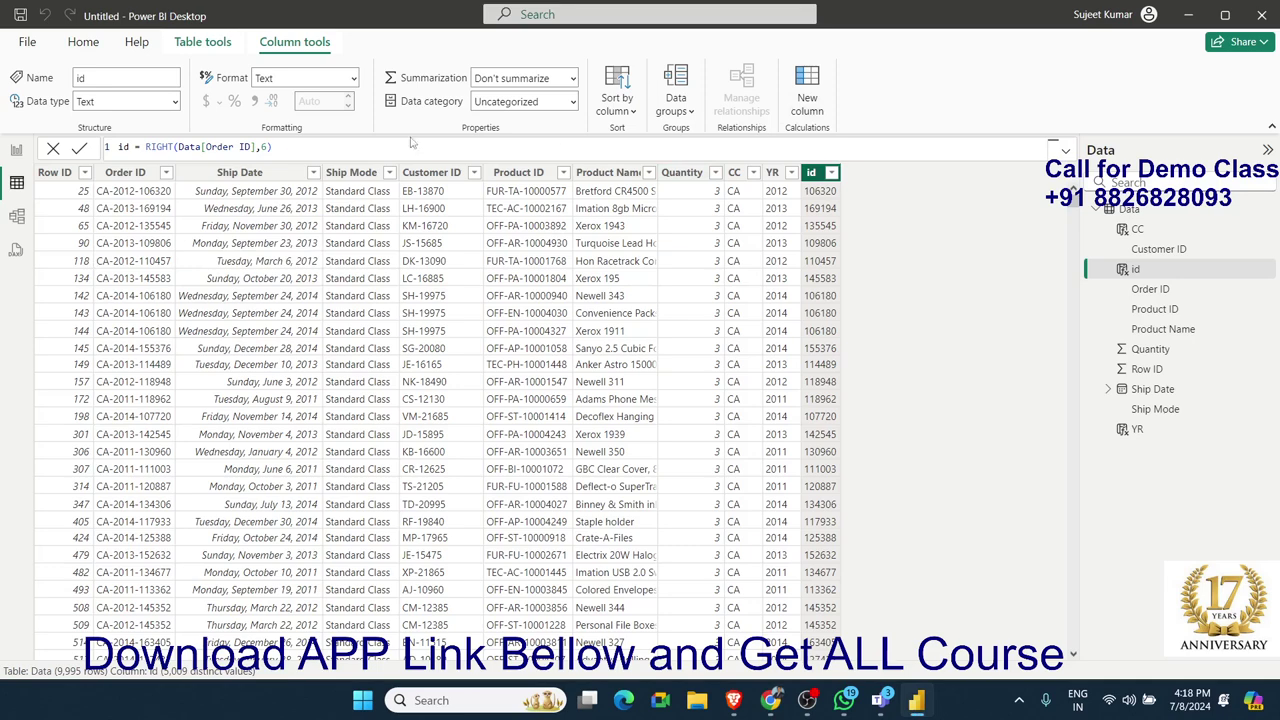
{"action": "left_click", "coordinate": [806, 100]}
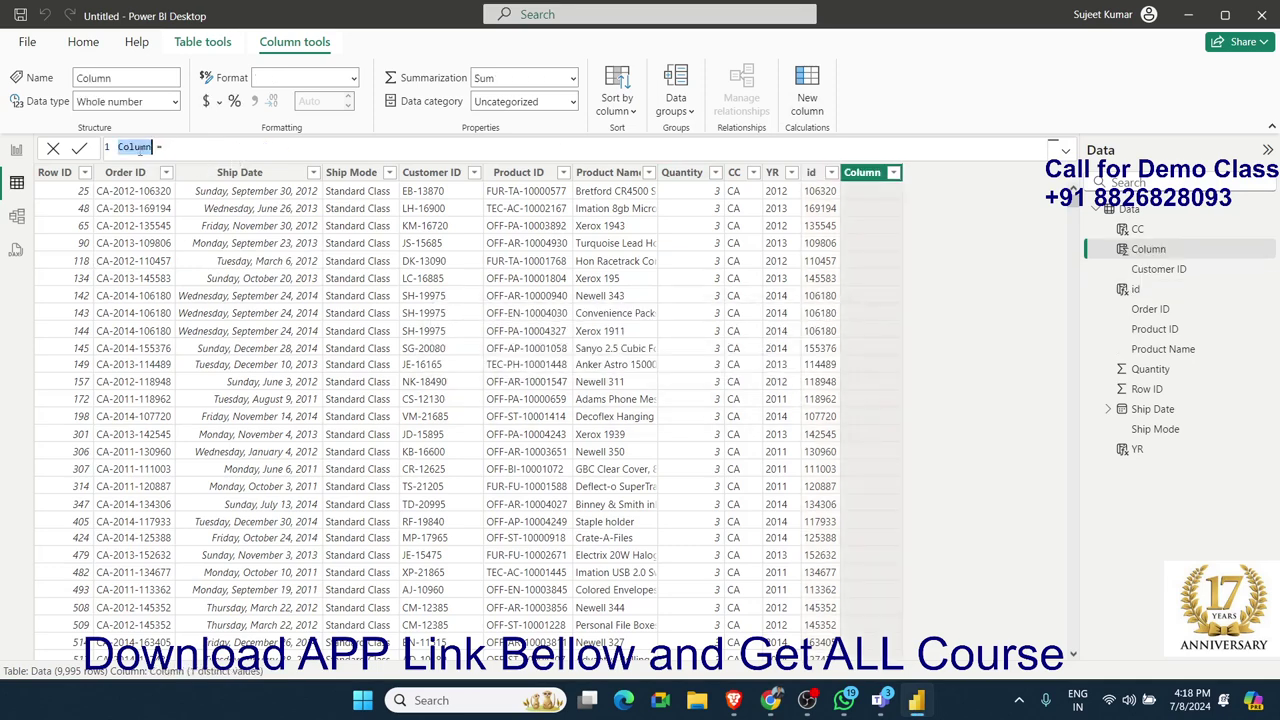
Add column SC = SEARCH("-",Data[Order ID],1), which returns 3 for each row.
{"action": "type", "text": "SC = "}
{"action": "type", "text": "sc"}
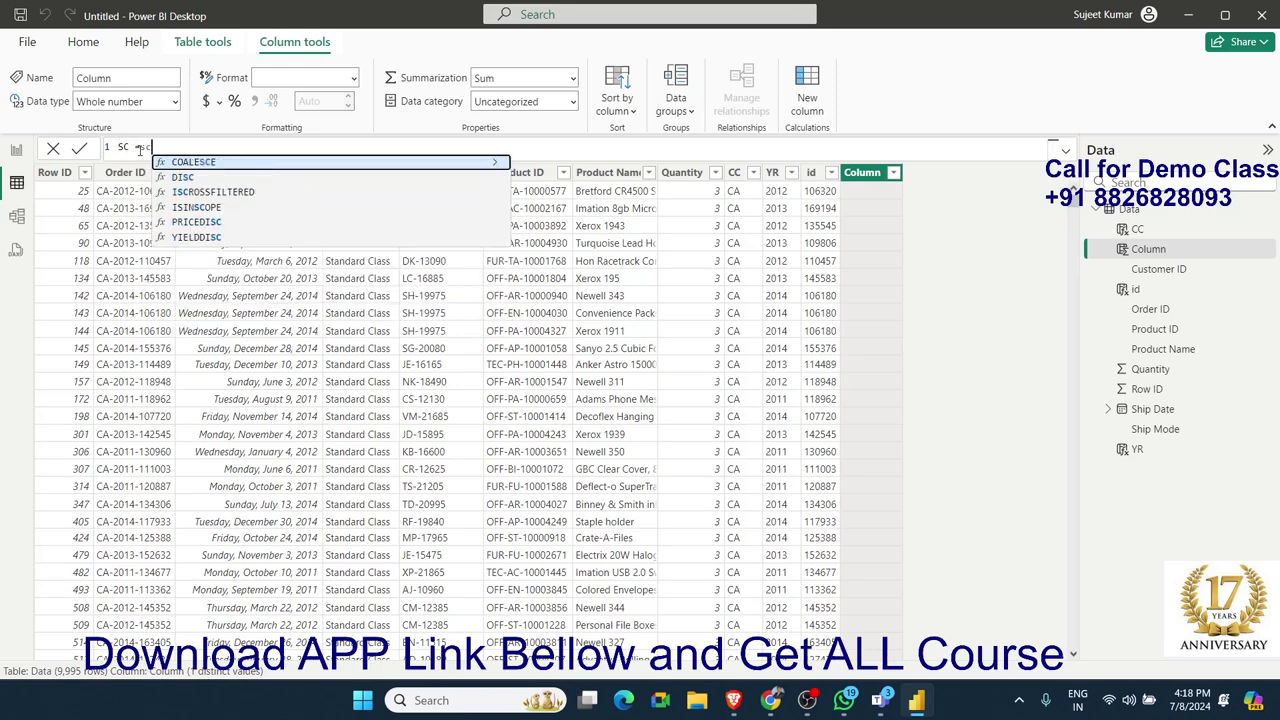
{"action": "key", "text": "BackSpace"}
{"action": "type", "text": "ea"}
{"action": "key", "text": "Tab"}
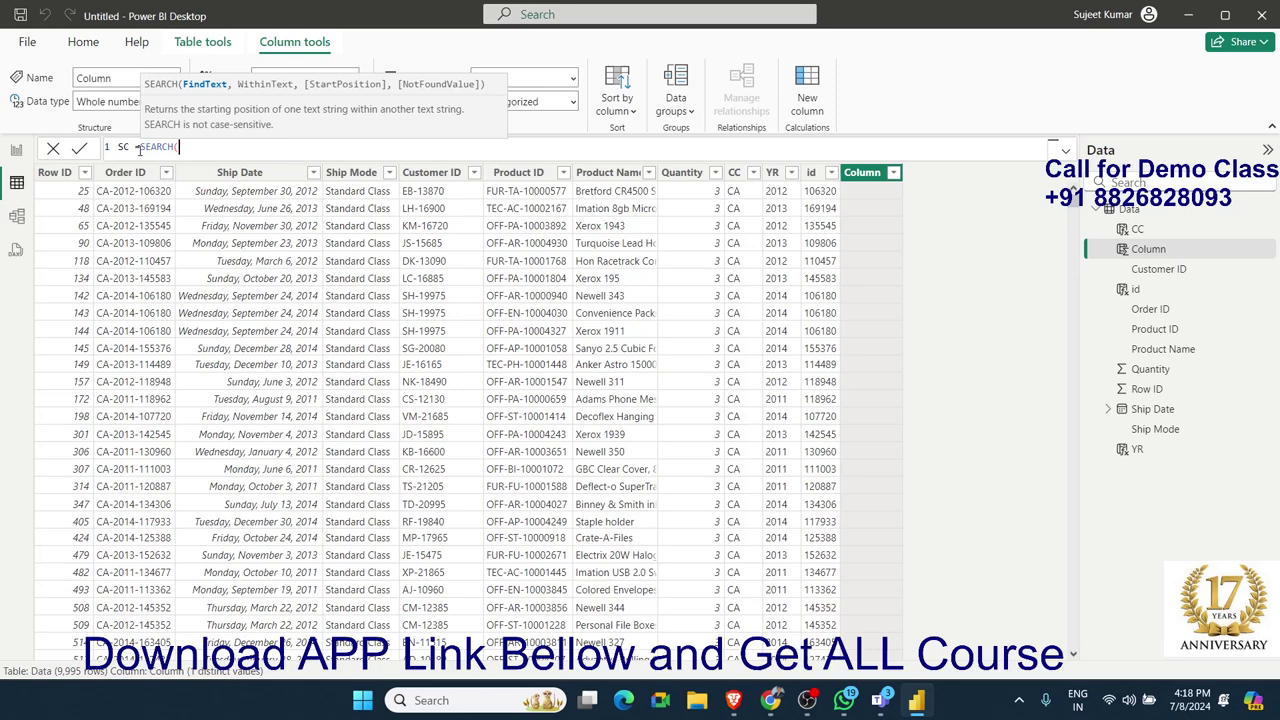
{"action": "type", "text": "\"-\""}
{"action": "type", "text": ",o"}
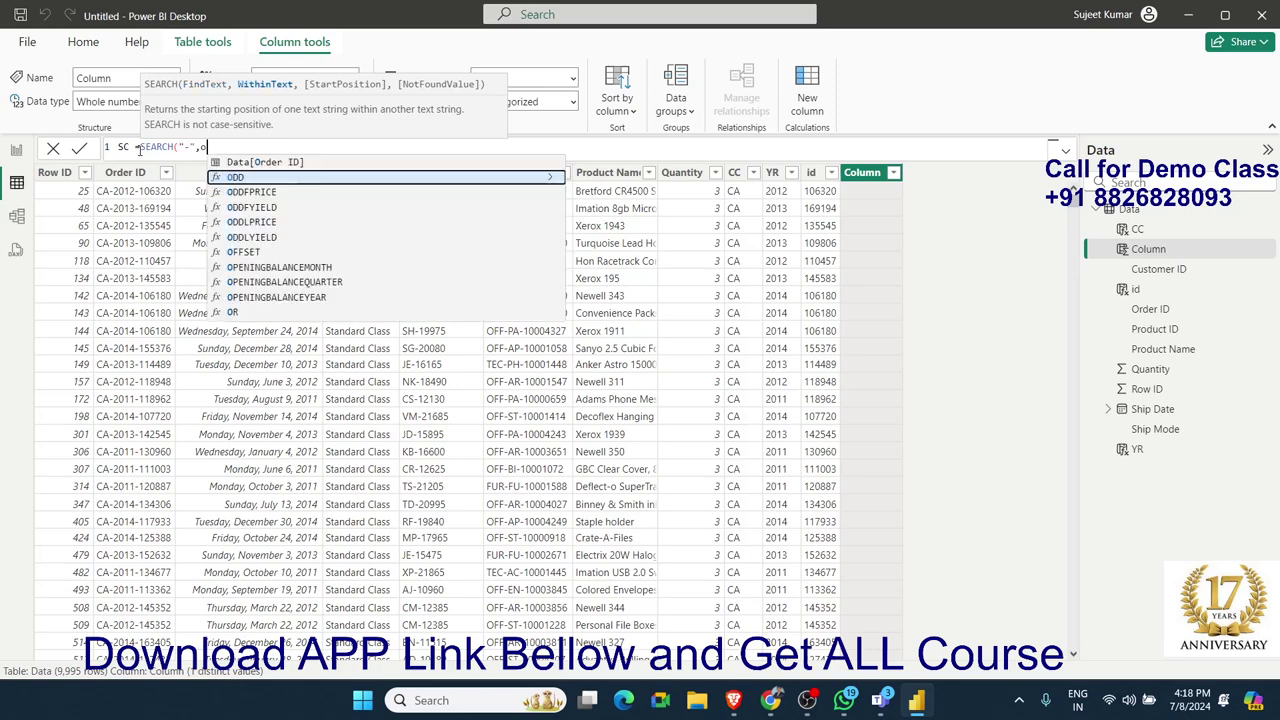
{"action": "type", "text": "rd"}
{"action": "key", "text": "Tab"}
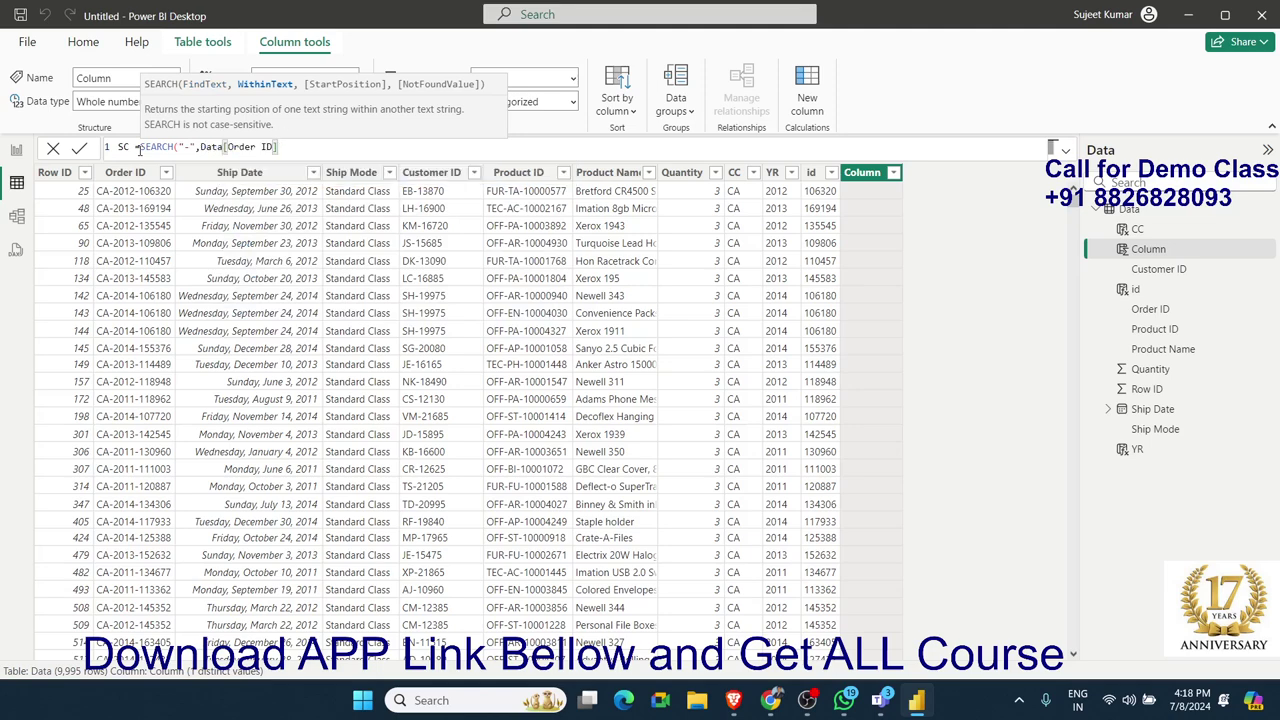
{"action": "type", "text": ","}
{"action": "type", "text": "1"}
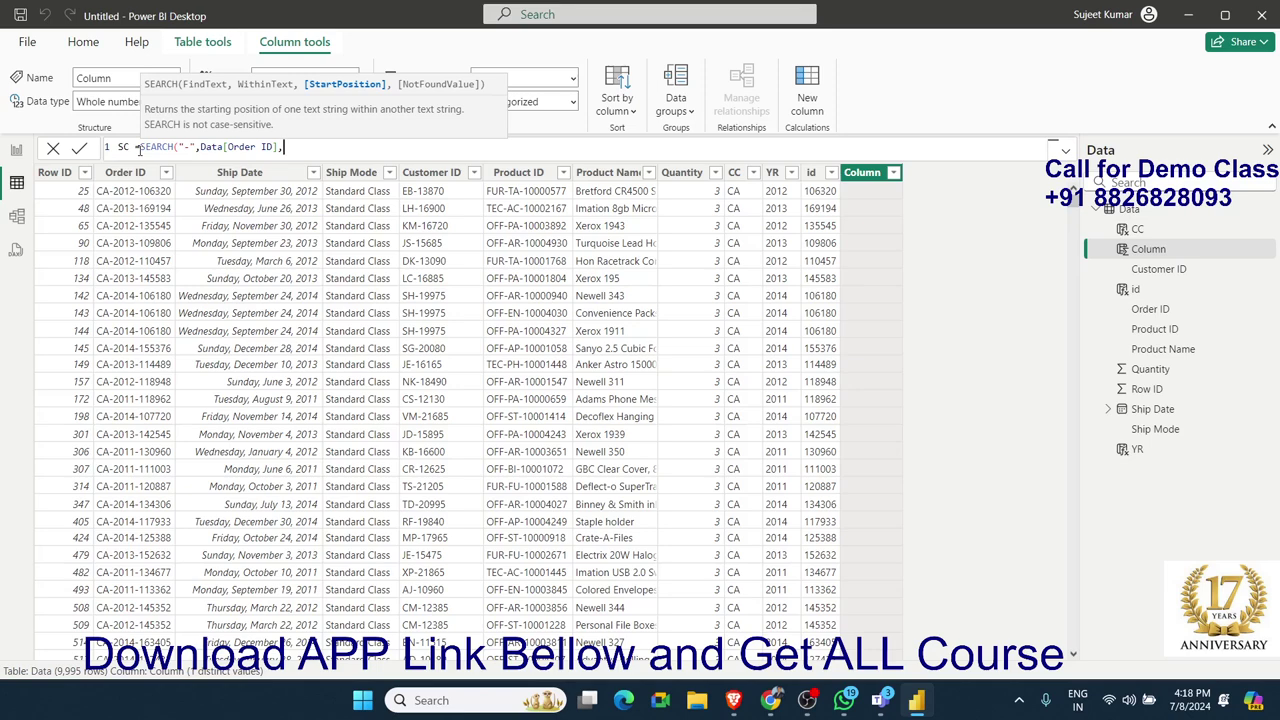
{"action": "type", "text": ")"}
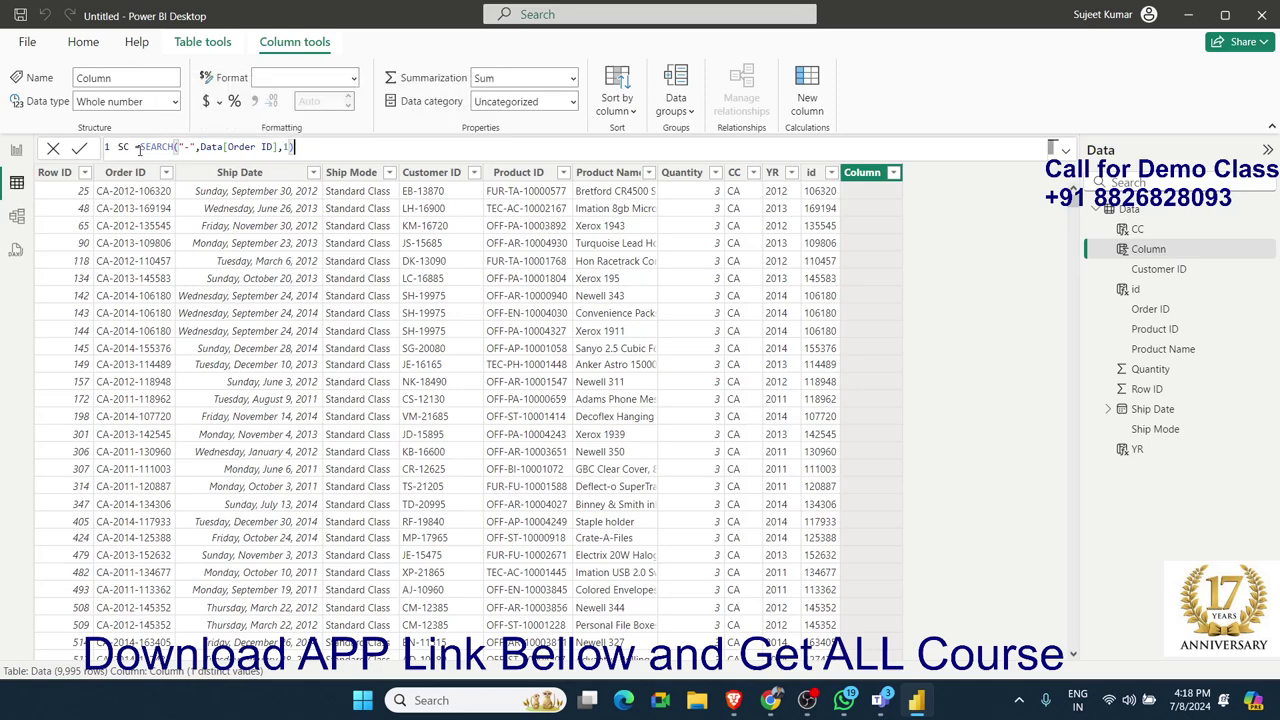
{"action": "key", "text": "Return"}
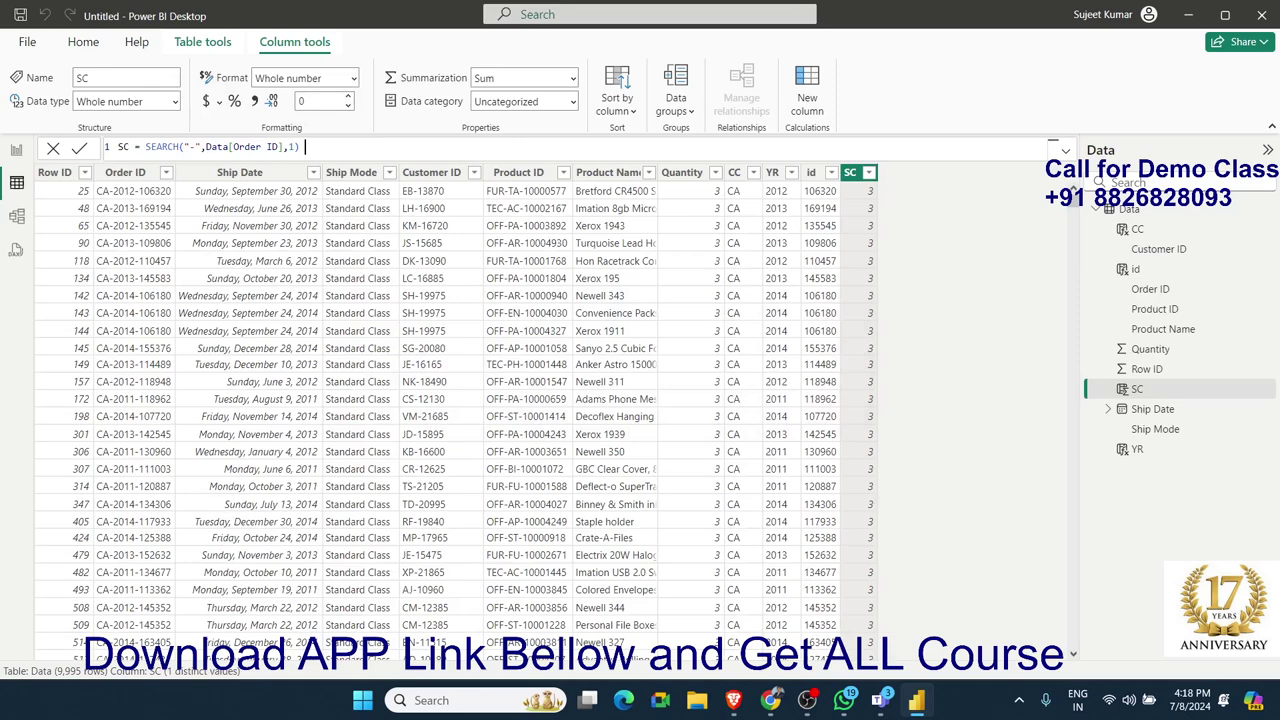
{"action": "key", "text": "alt+Tab"}
Wrap SC in LEFT(Data[Order ID], SEARCH(...) -1) so it returns codes like CA.
{"action": "left_click", "coordinate": [146, 147]}
{"action": "type", "text": "le"}
{"action": "key", "text": "Tab"}
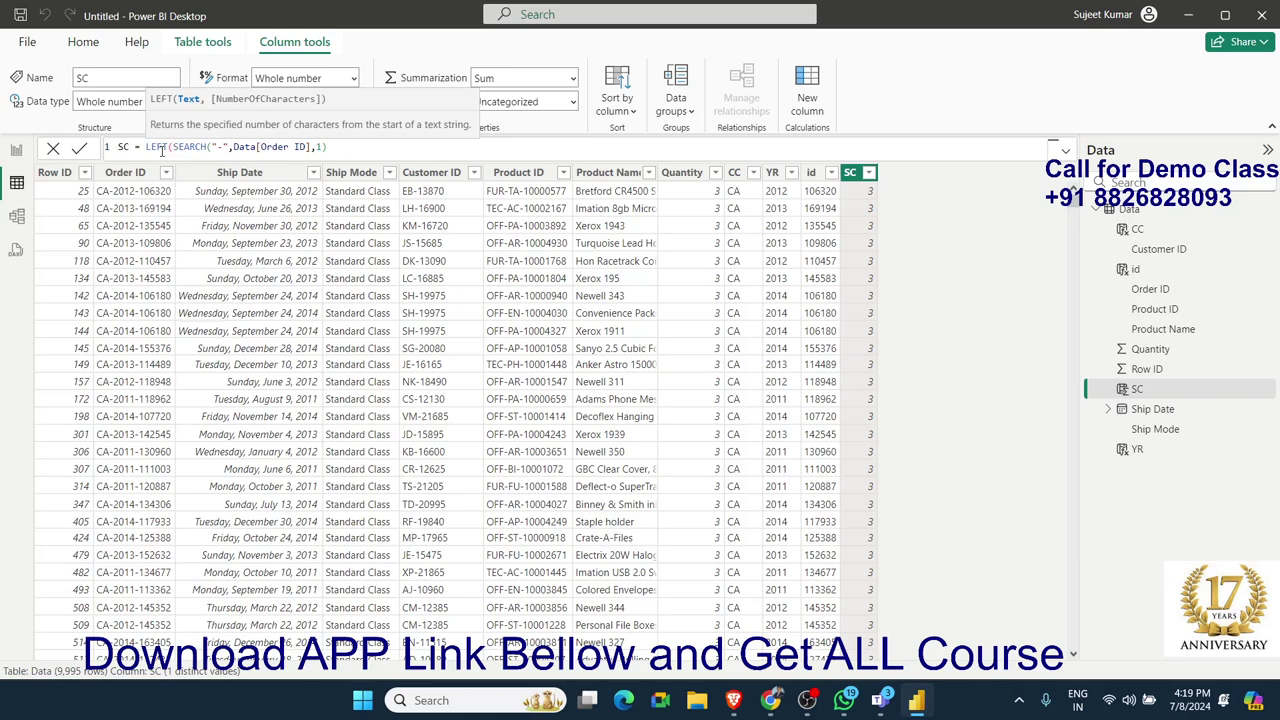
{"action": "type", "text": "ord"}
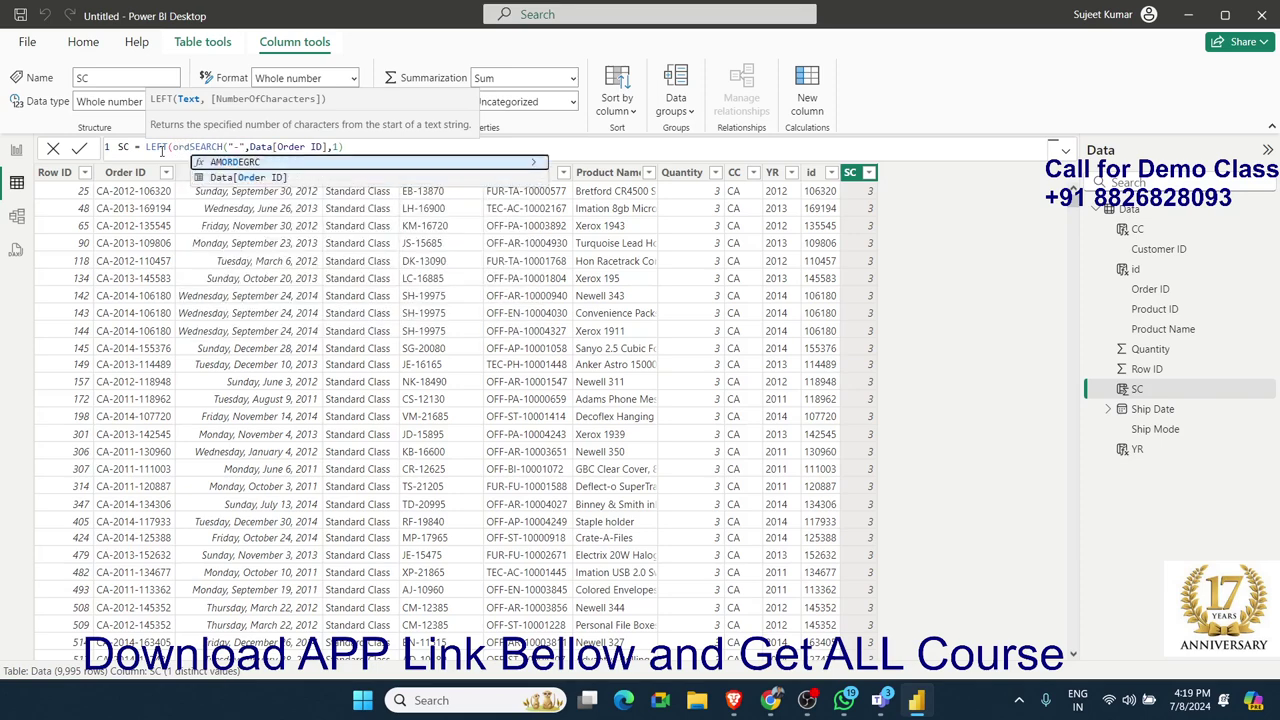
{"action": "key", "text": "Tab"}
{"action": "type", "text": ","}
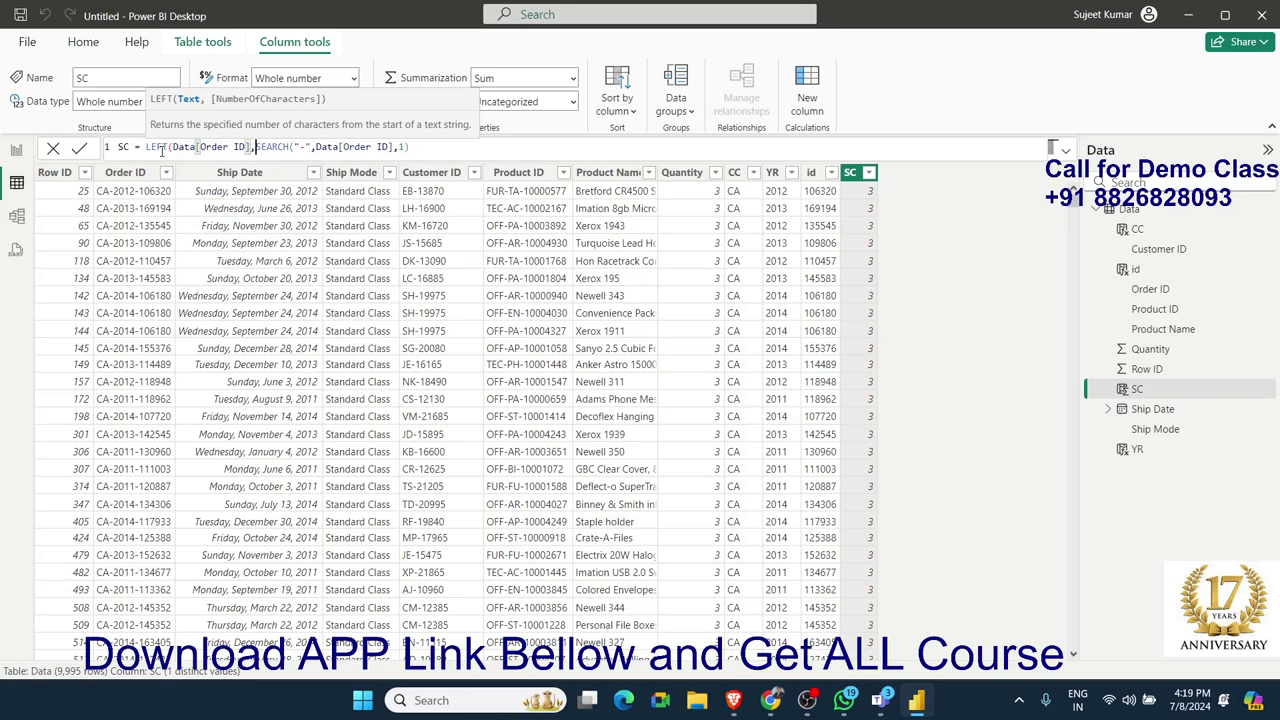
{"action": "left_click", "coordinate": [435, 147]}
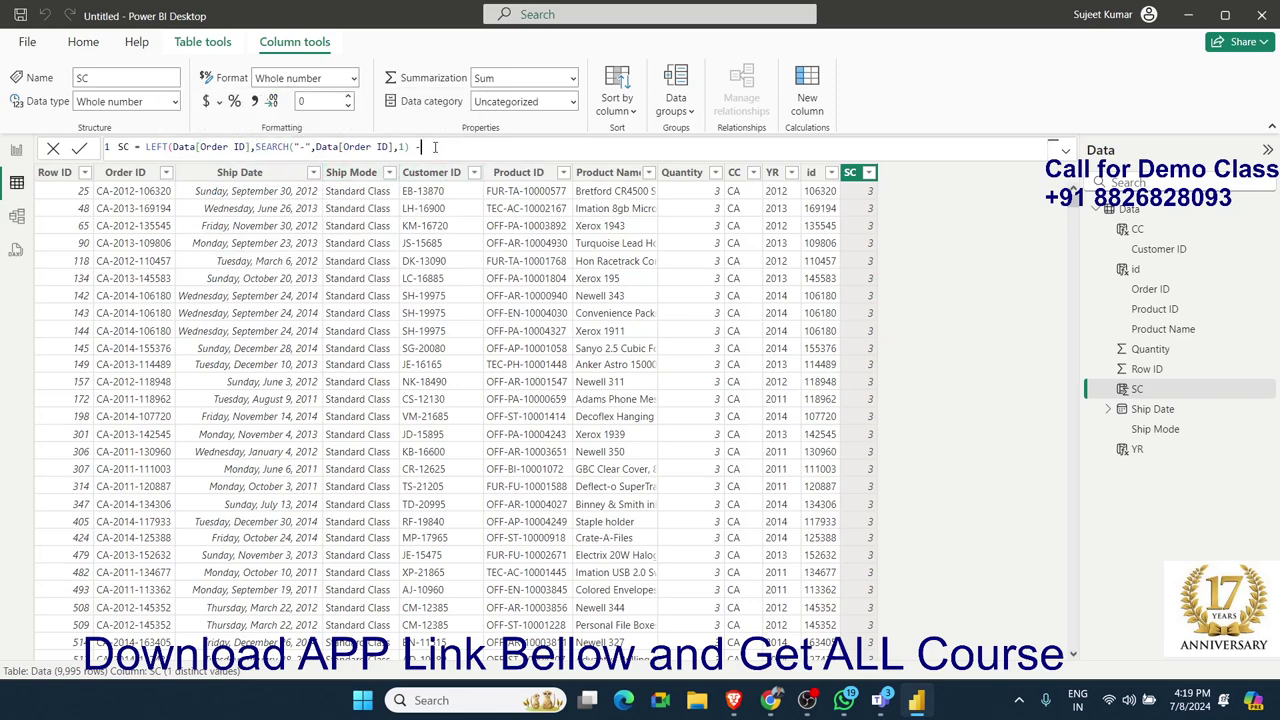
{"action": "type", "text": "1)"}
{"action": "key", "text": "Return"}
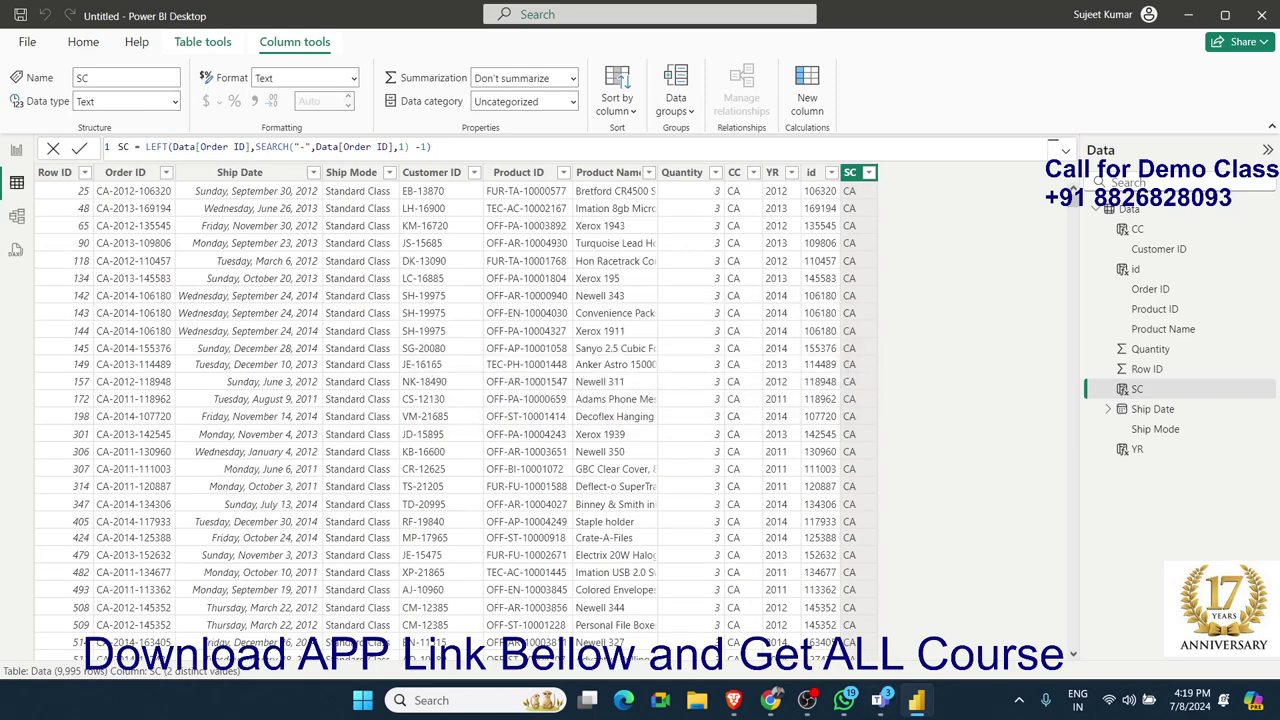
Select the YR column to show its formula MID(Data[Order ID], 4,4).
{"action": "left_click", "coordinate": [770, 700]}
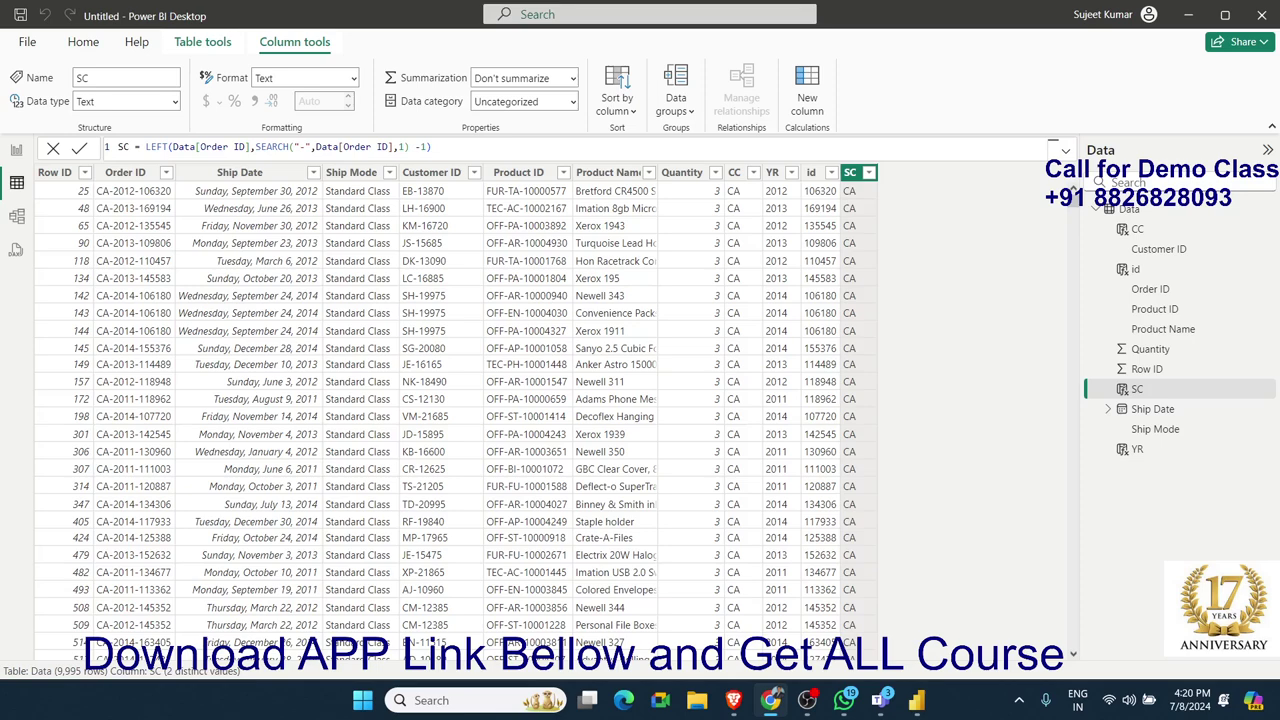
{"action": "left_click", "coordinate": [596, 330]}
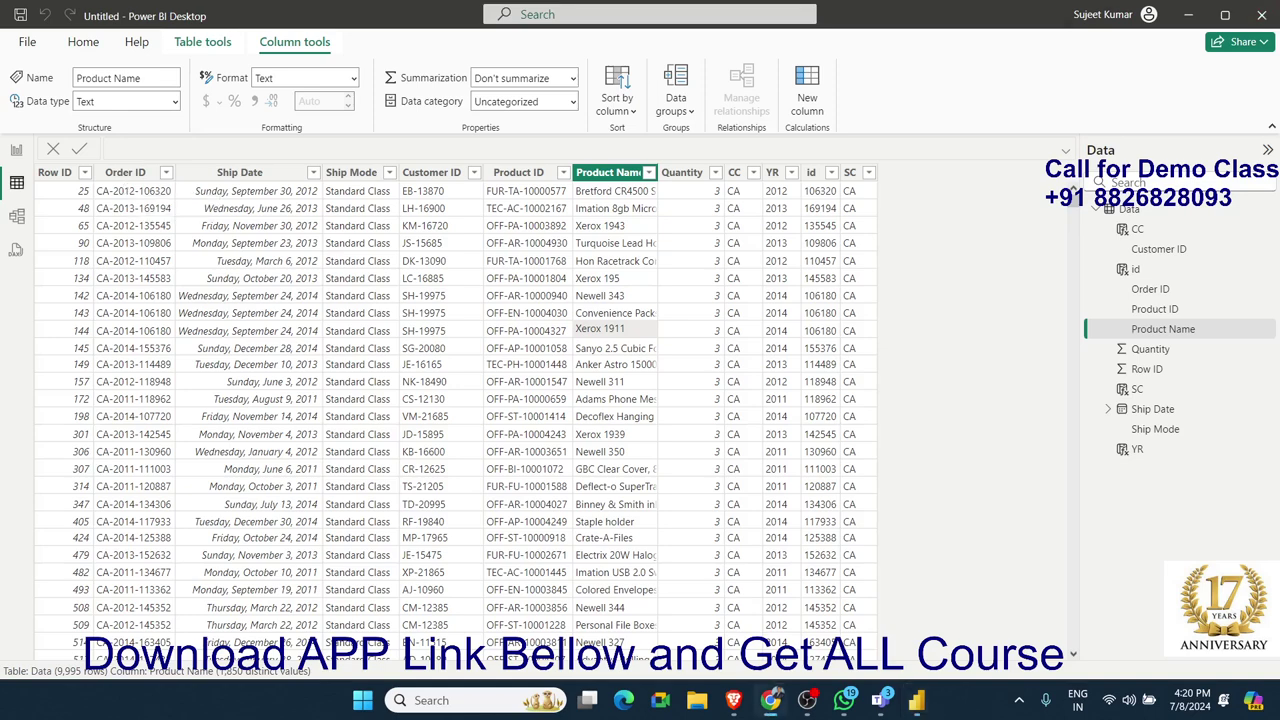
{"action": "left_click", "coordinate": [801, 331]}
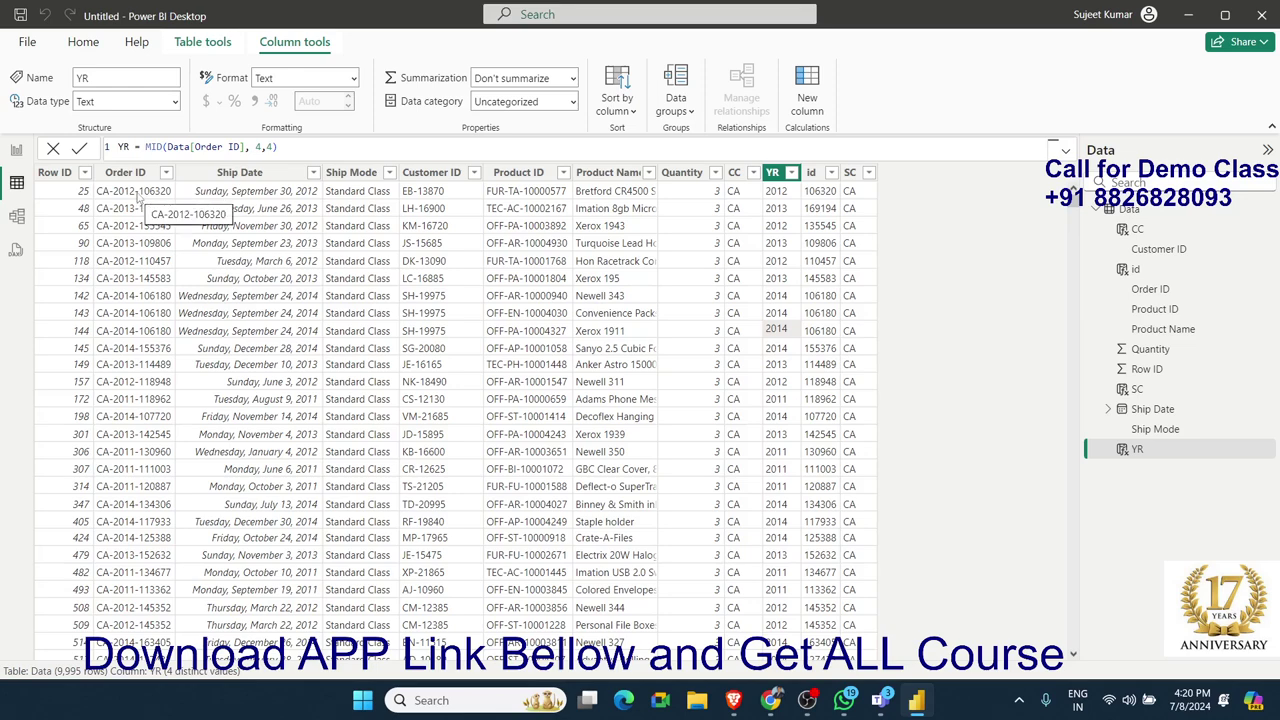
Create column rt = SEARCH("-",Data[Order ID],1), returning 3 in every row.
{"action": "left_click", "coordinate": [808, 115]}
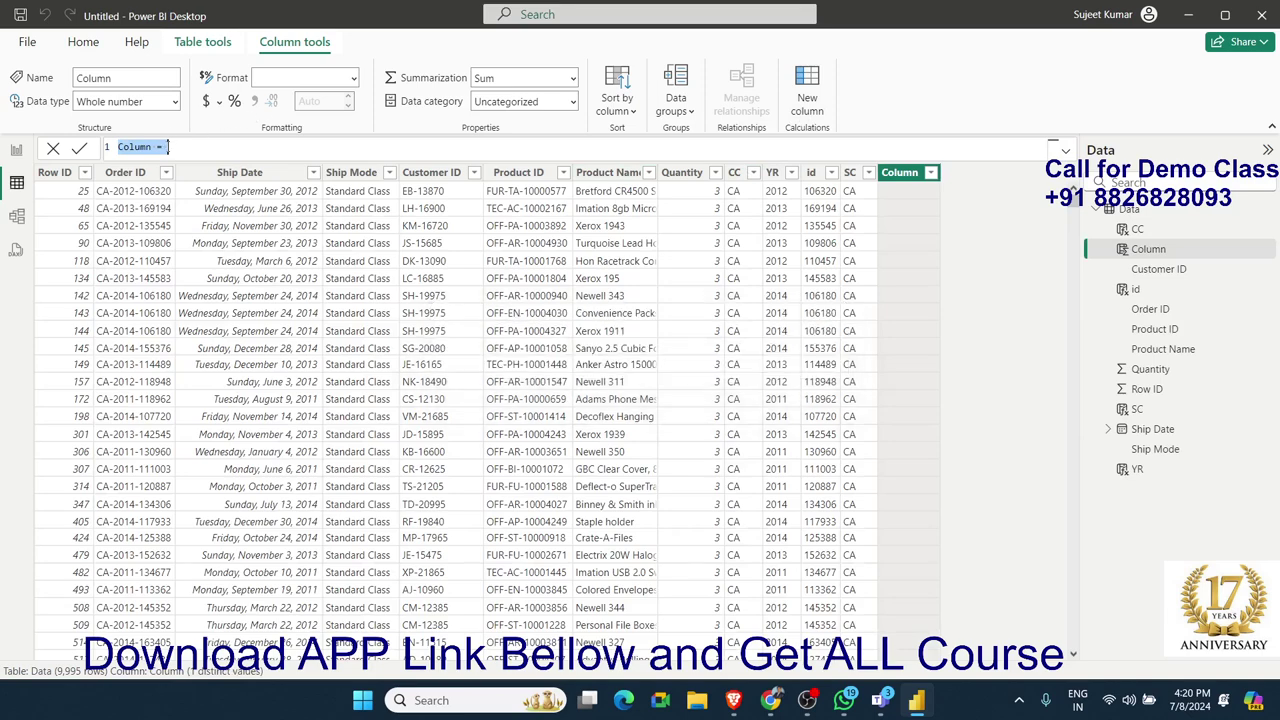
{"action": "type", "text": "s"}
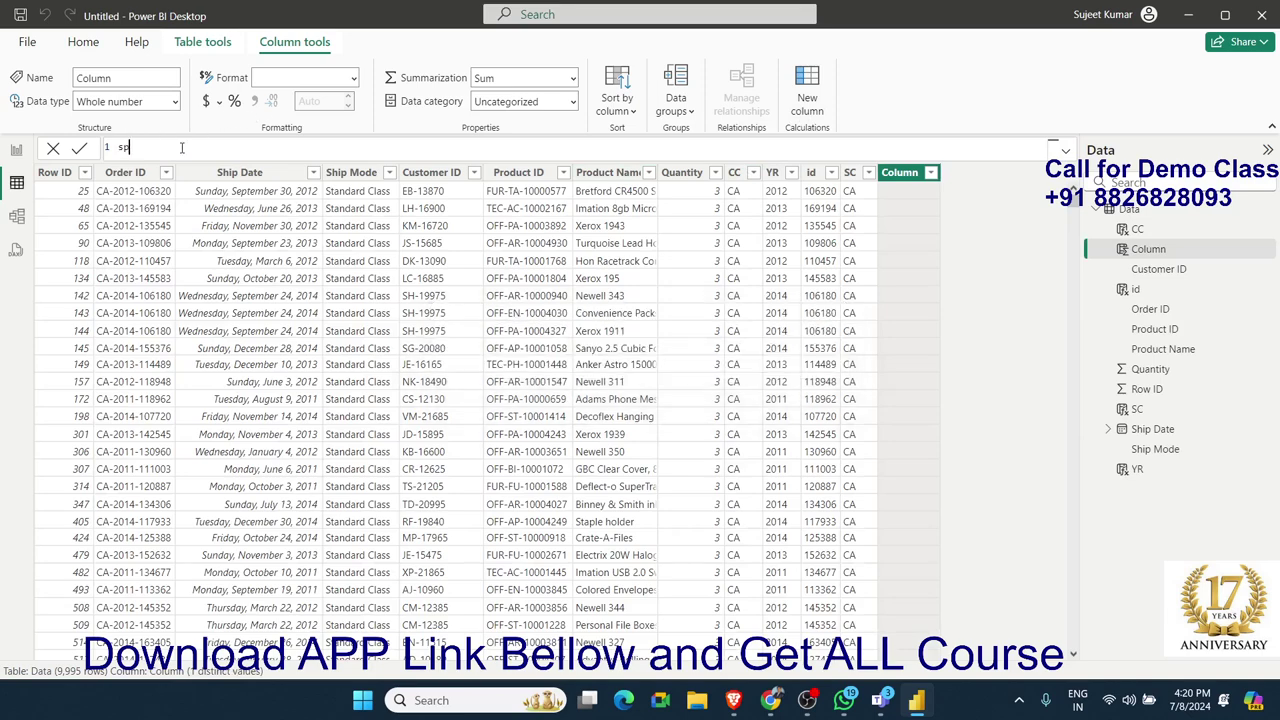
{"action": "key", "text": "BackSpace"}
{"action": "type", "text": "rt="}
{"action": "type", "text": "sp"}
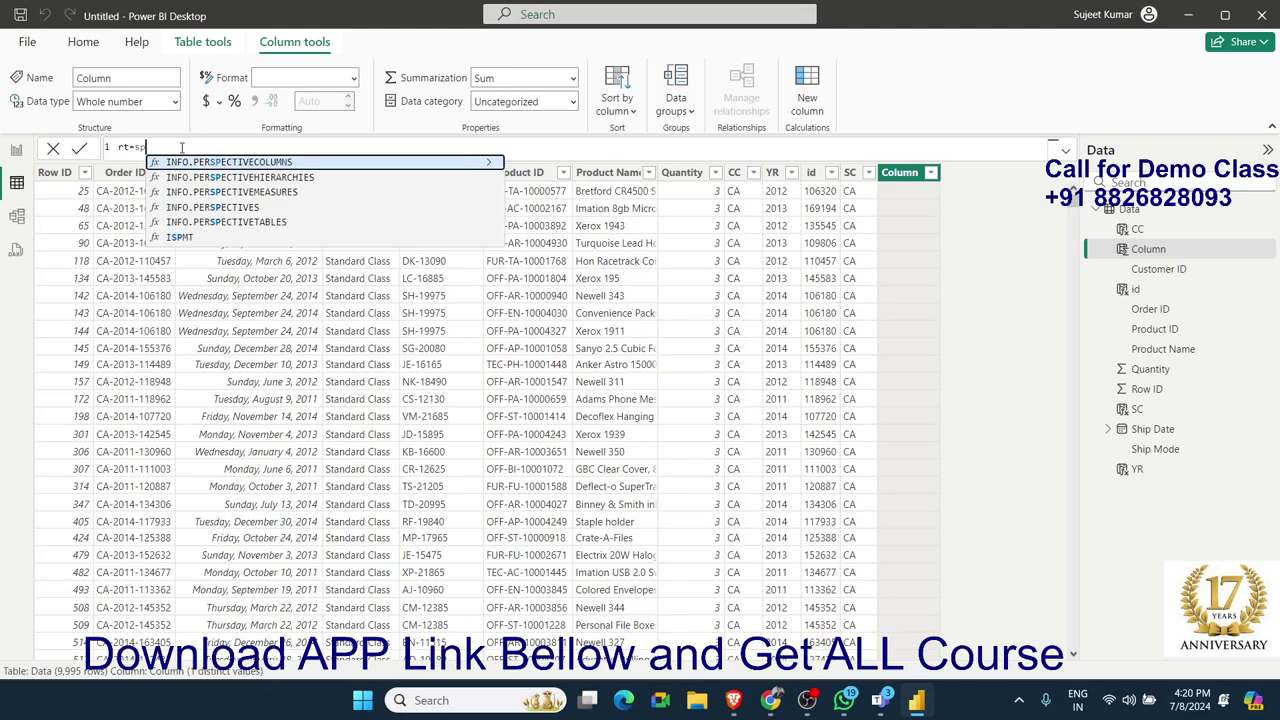
{"action": "type", "text": "l"}
{"action": "key", "text": "BackSpace"}
{"action": "key", "text": "BackSpace"}
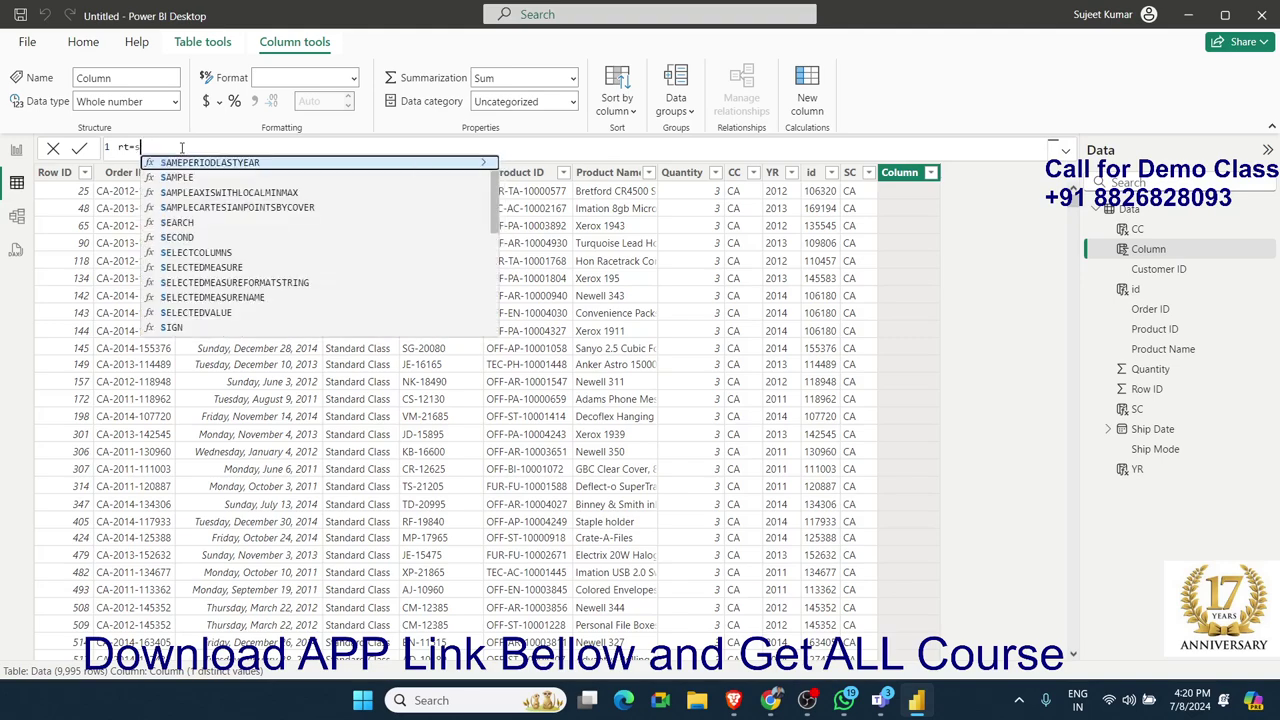
{"action": "key", "text": "BackSpace"}
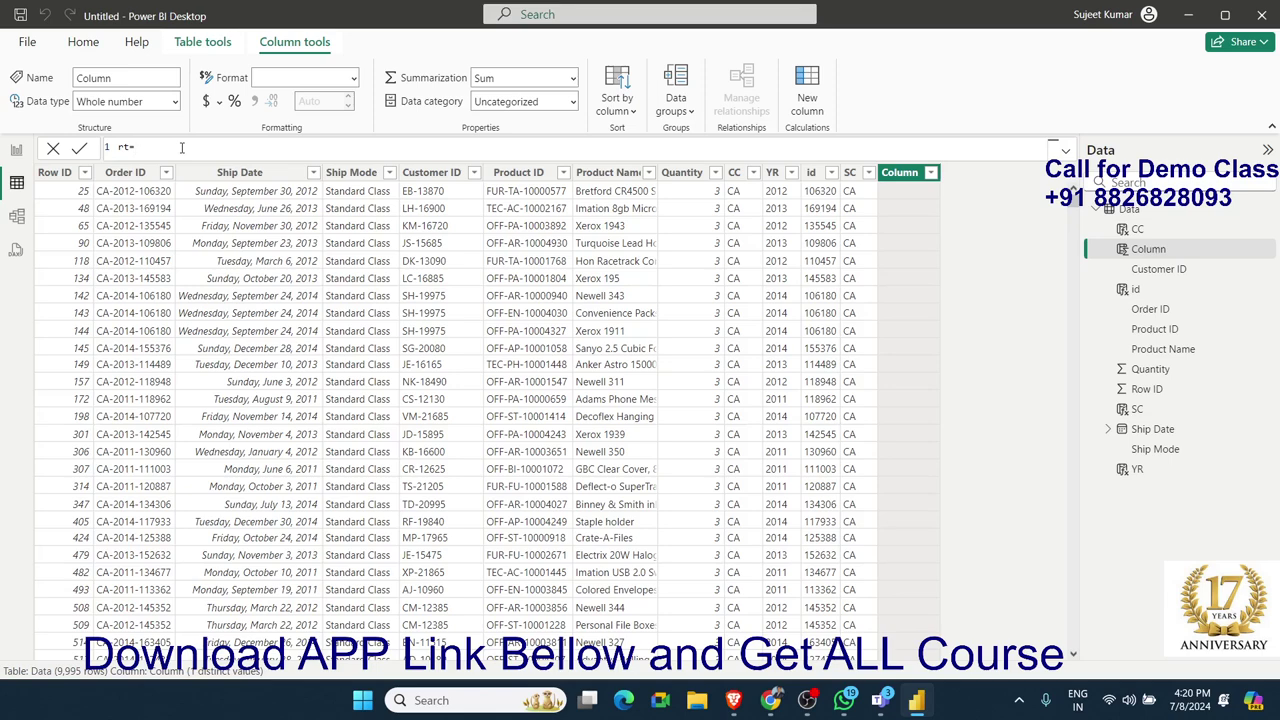
{"action": "type", "text": "te"}
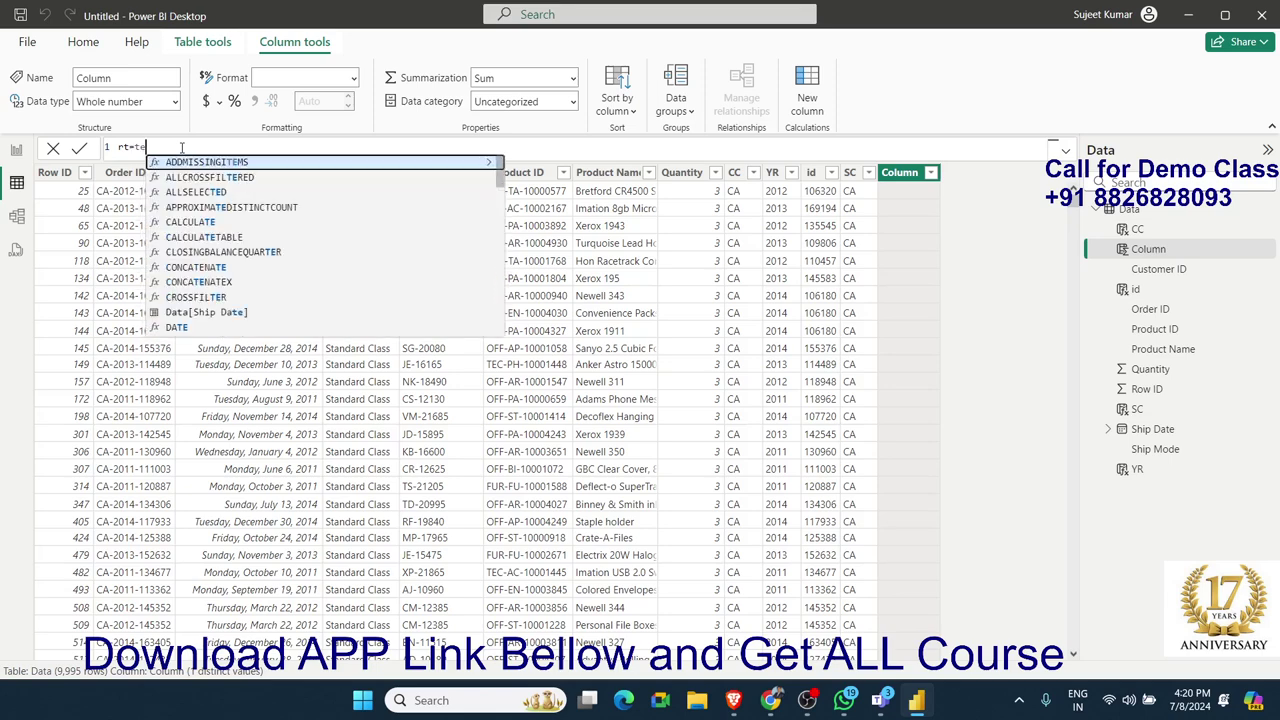
{"action": "type", "text": "xt"}
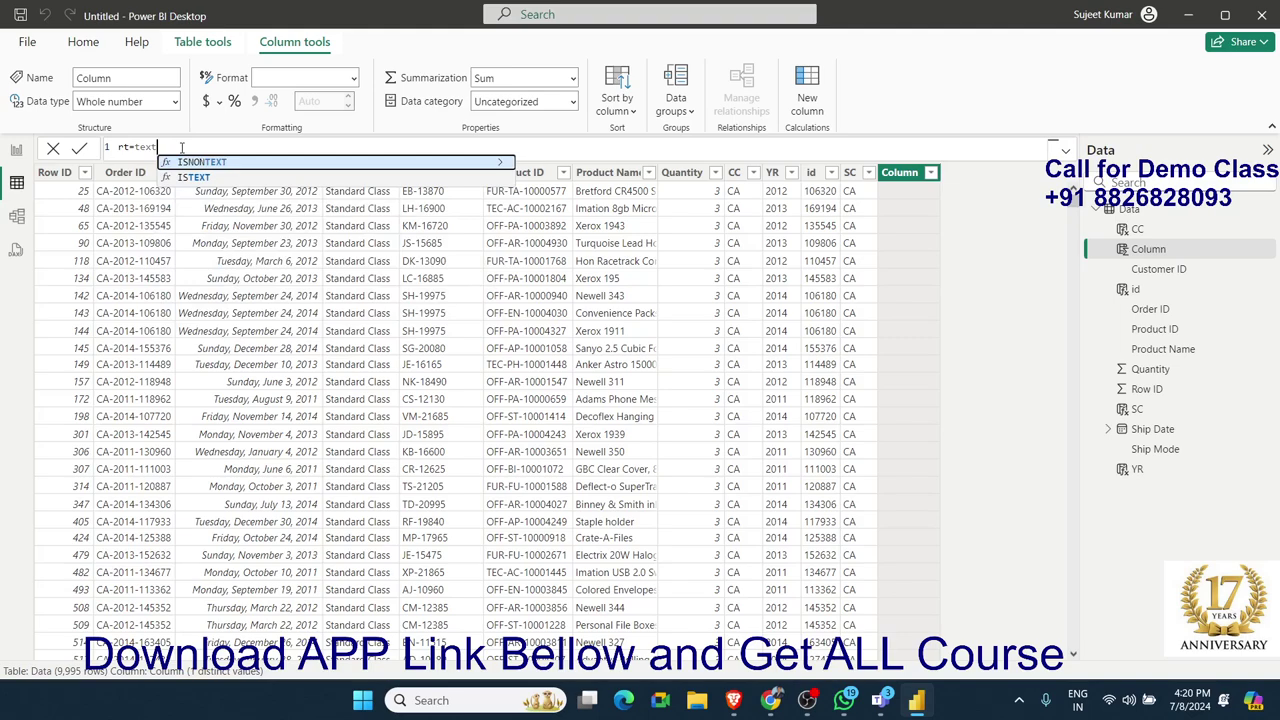
{"action": "key", "text": "BackSpace"}
{"action": "key", "text": "BackSpace"}
{"action": "key", "text": "BackSpace"}
{"action": "key", "text": "BackSpace"}
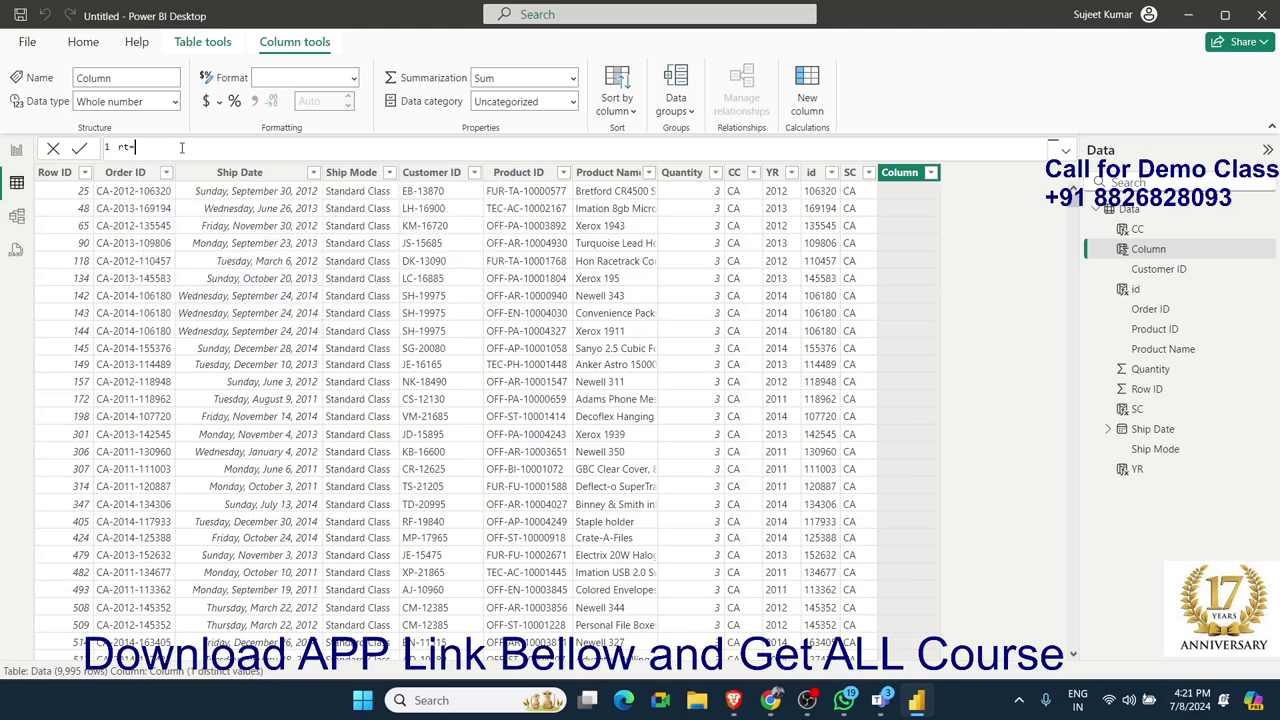
{"action": "type", "text": "se"}
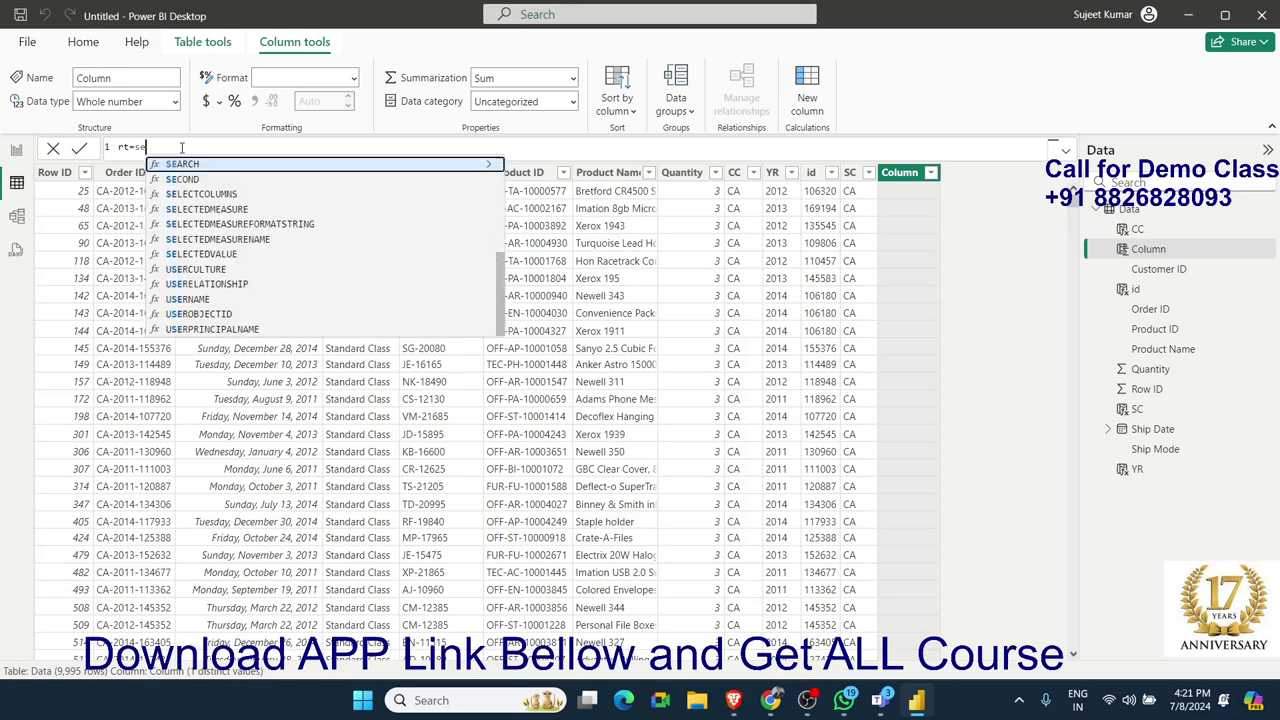
{"action": "type", "text": "a"}
{"action": "key", "text": "BackSpace"}
{"action": "key", "text": "BackSpace"}
{"action": "key", "text": "BackSpace"}
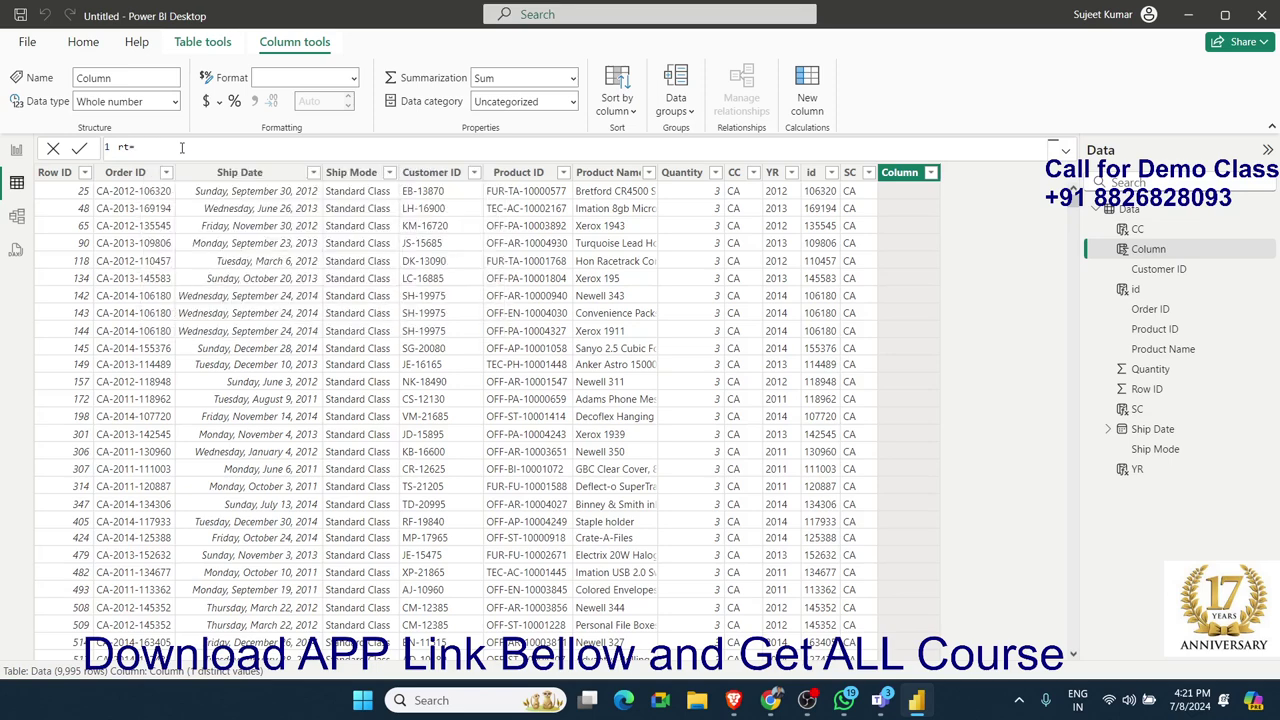
{"action": "type", "text": "find"}
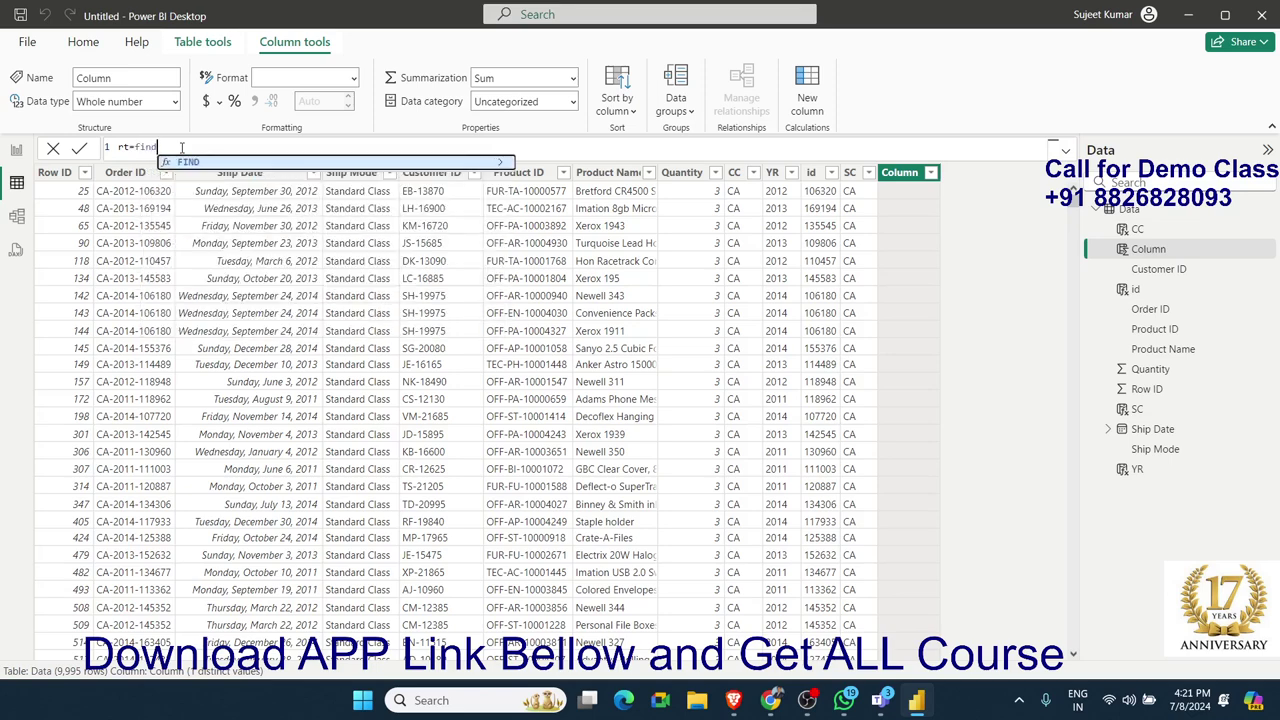
{"action": "key", "text": "BackSpace"}
{"action": "key", "text": "BackSpace"}
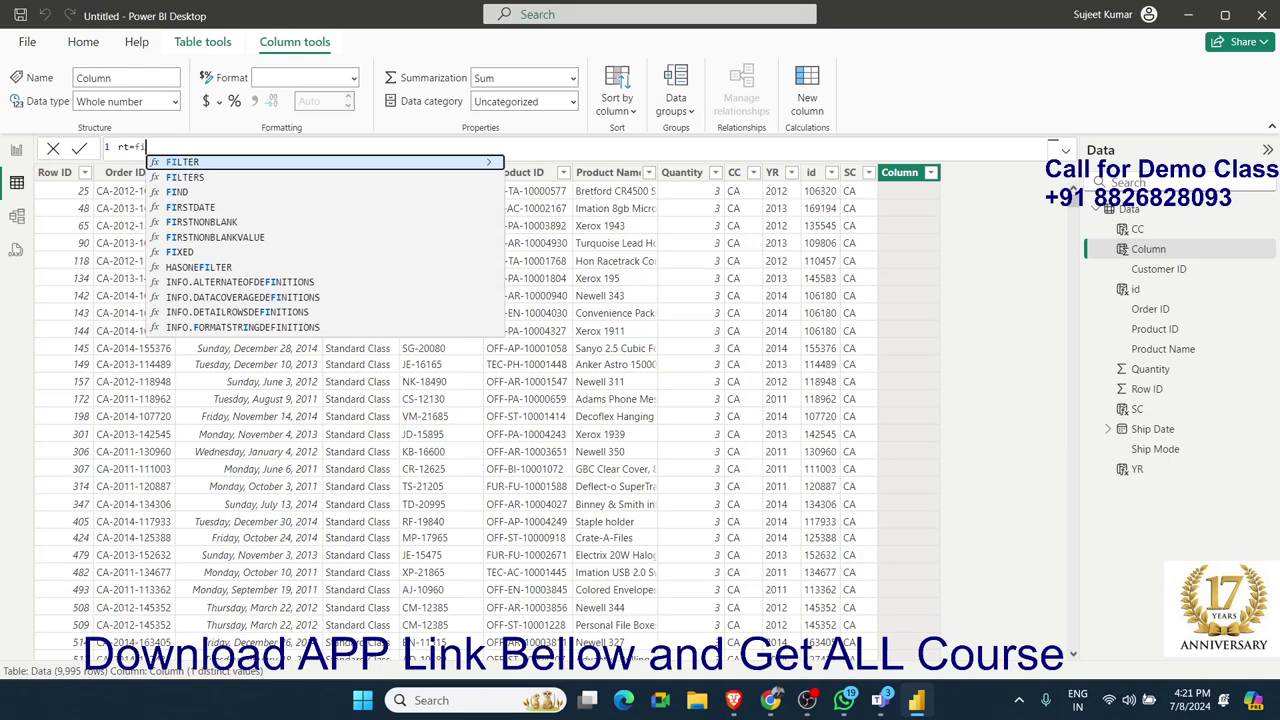
{"action": "key", "text": "Escape"}
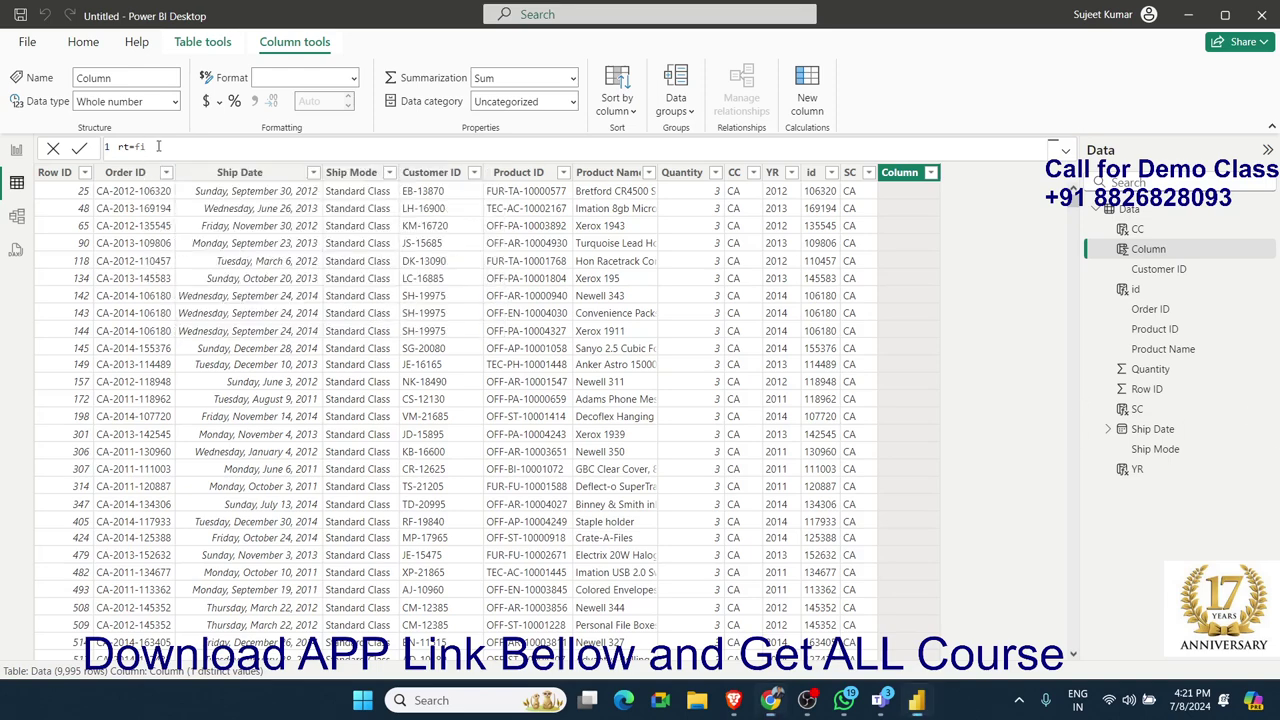
{"action": "key", "text": "BackSpace"}
{"action": "key", "text": "BackSpace"}
{"action": "type", "text": "se"}
{"action": "key", "text": "Tab"}
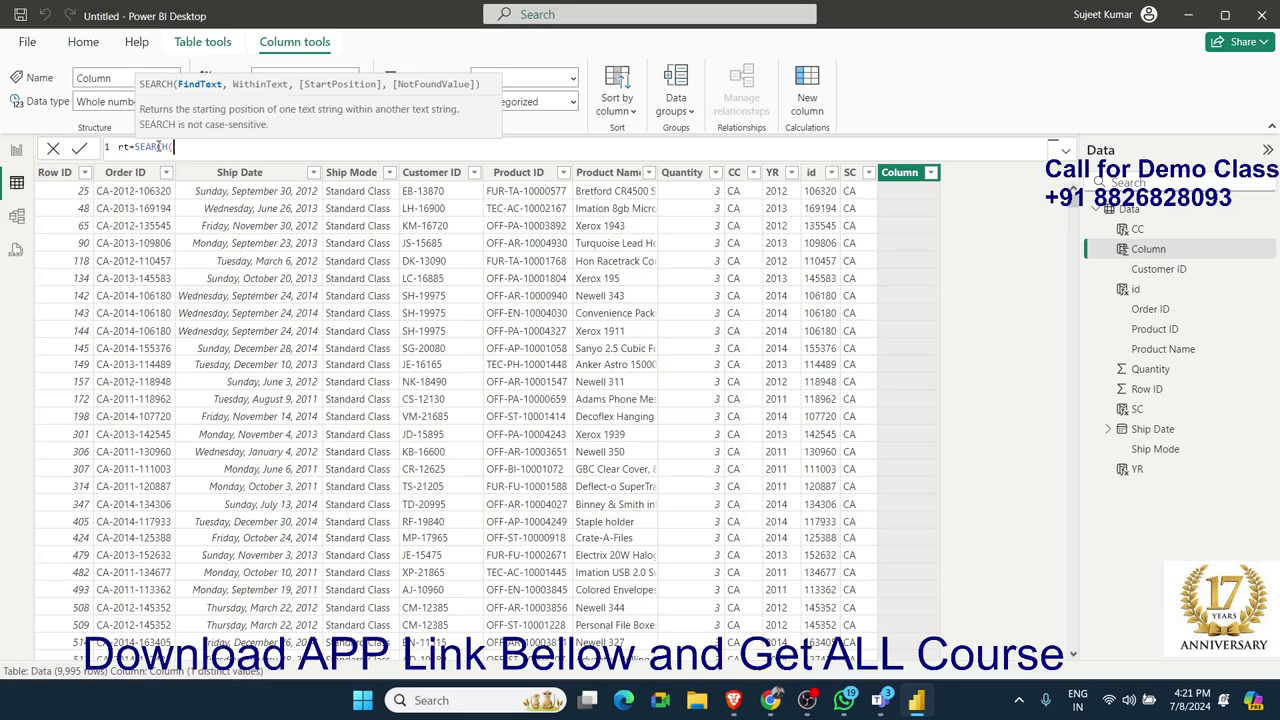
{"action": "type", "text": "\"-"}
{"action": "type", "text": "\""}
{"action": "type", "text": ","}
{"action": "type", "text": "Data[Or"}
{"action": "key", "text": "Tab"}
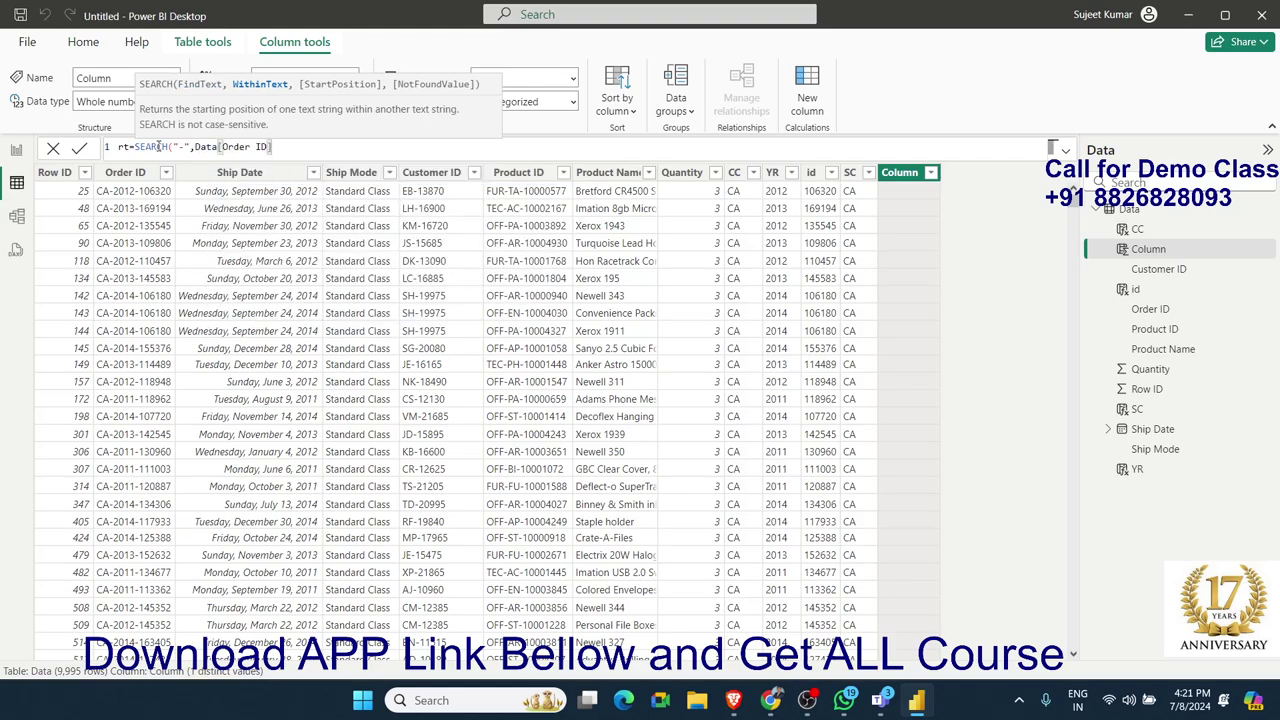
{"action": "type", "text": ",1"}
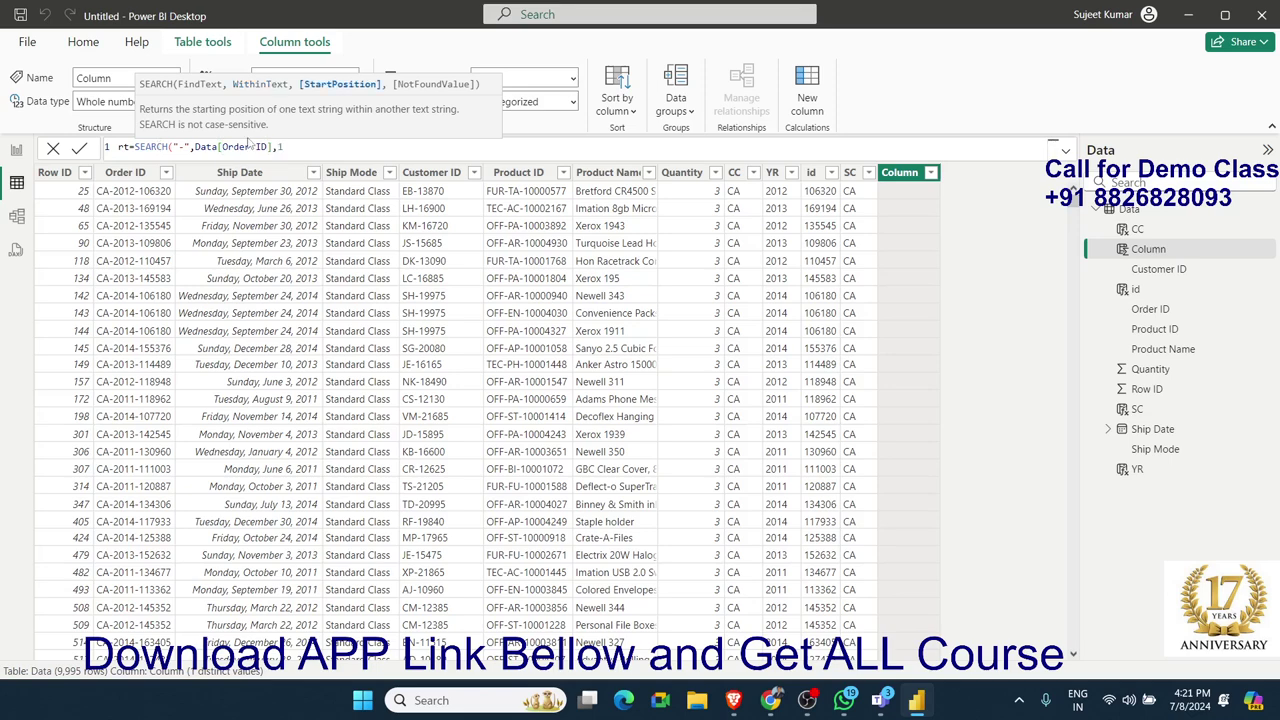
{"action": "type", "text": ")"}
{"action": "key", "text": "Return"}
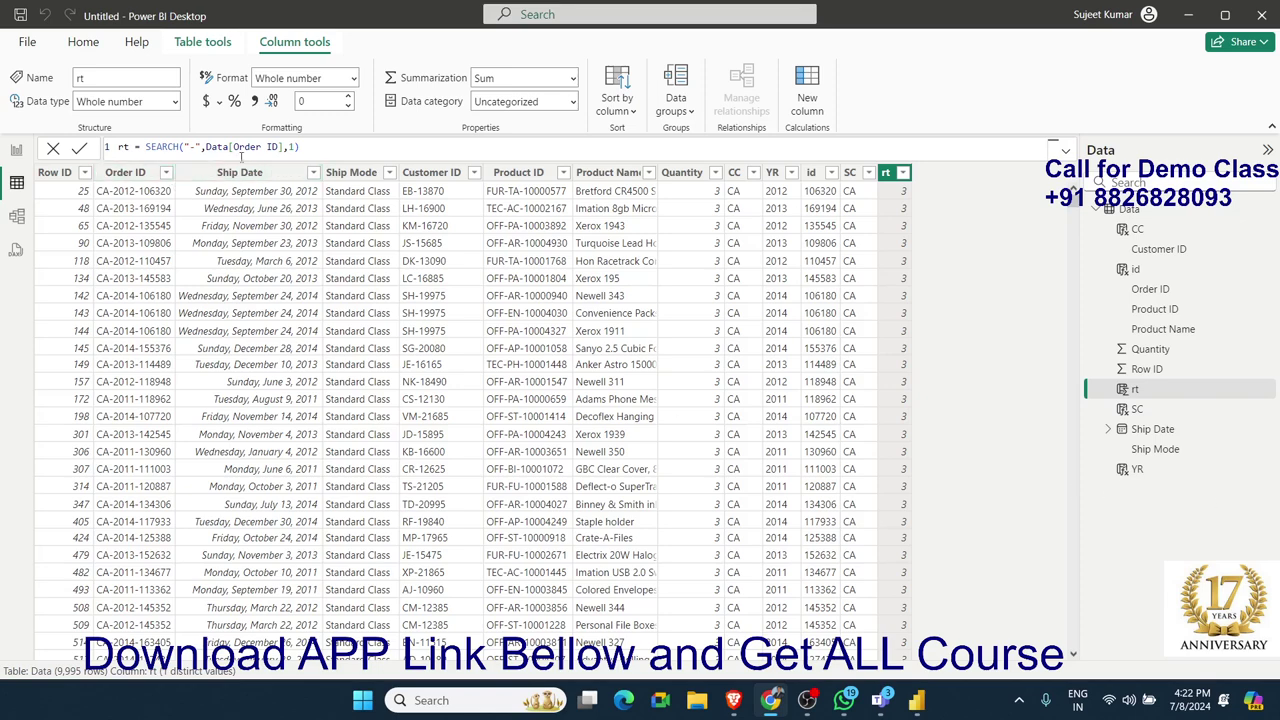
Make rt's search start after the first hyphen with FIND("-",Data[Order ID],1)+1, returning 8.
{"action": "left_click", "coordinate": [315, 147]}
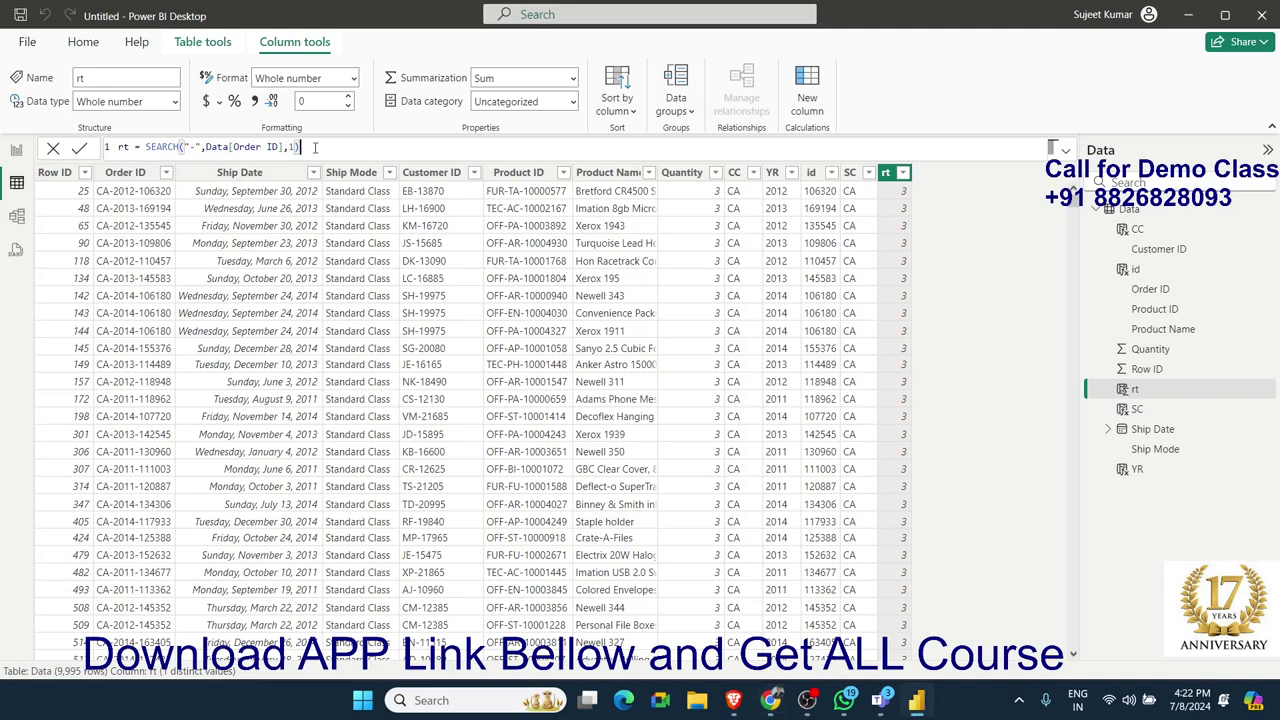
{"action": "key", "text": "BackSpace"}
{"action": "key", "text": "BackSpace"}
{"action": "type", "text": "se"}
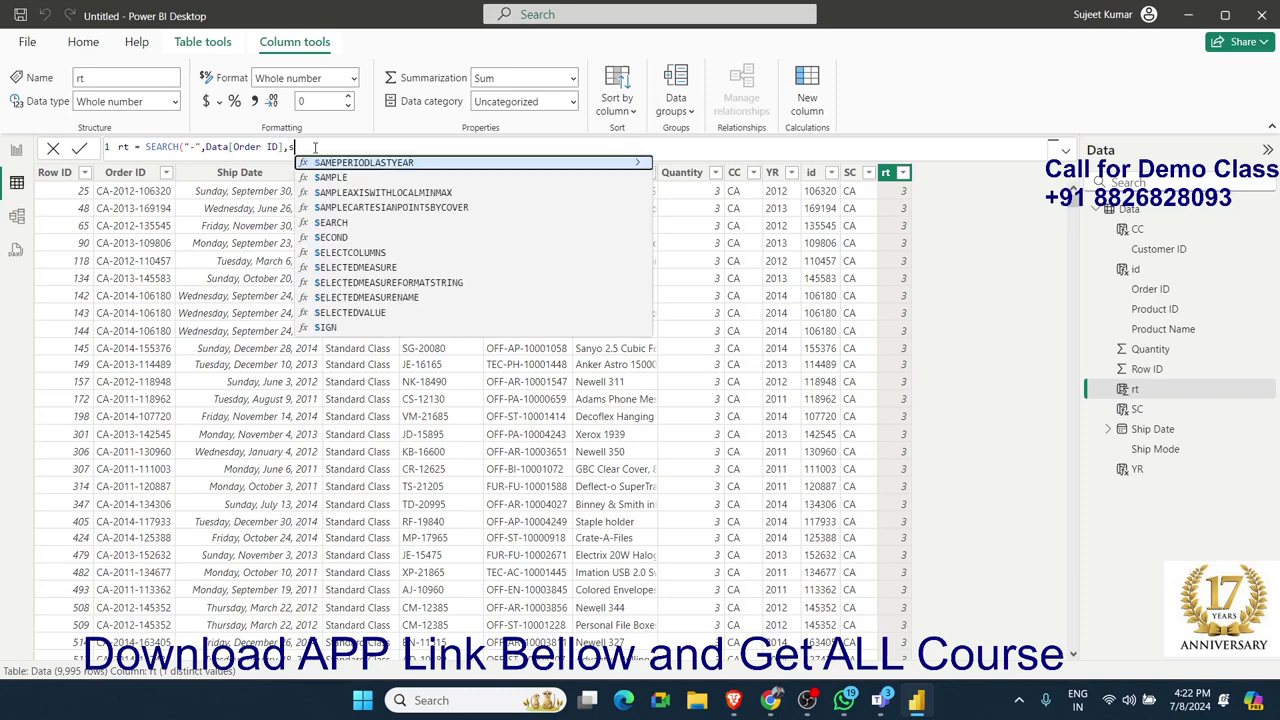
{"action": "key", "text": "Escape"}
{"action": "type", "text": "FIND"}
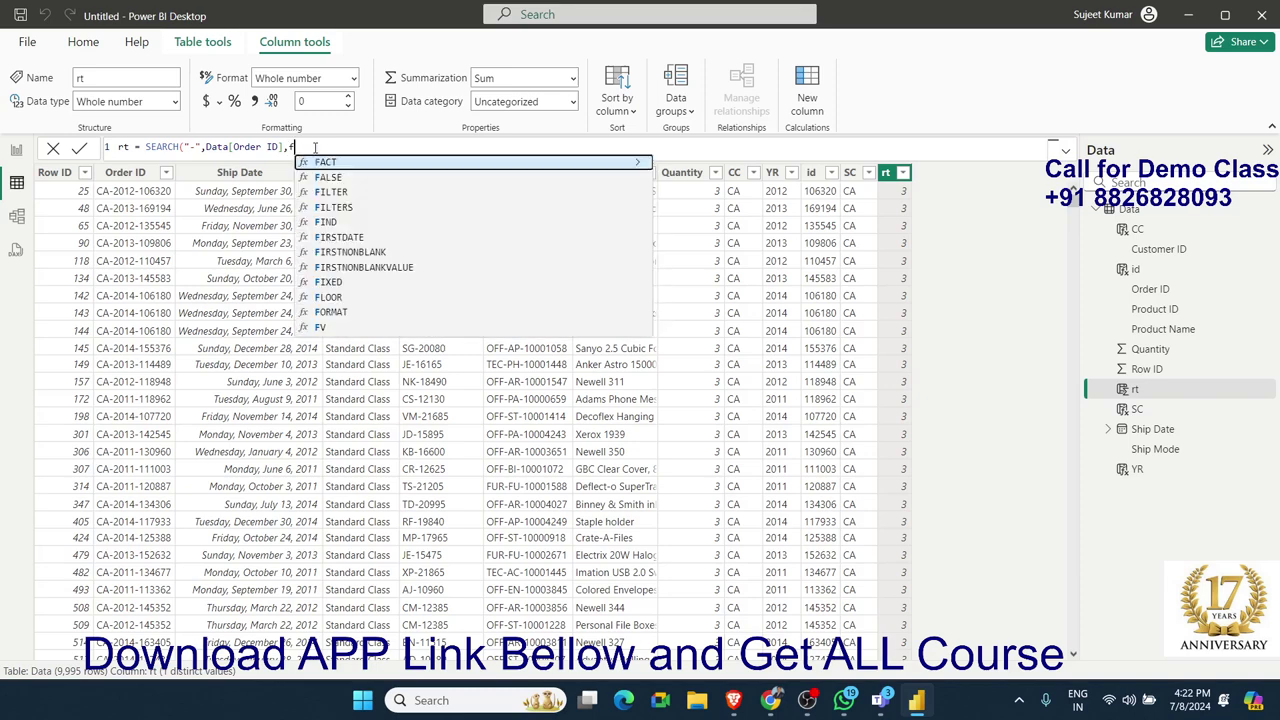
{"action": "type", "text": "(\""}
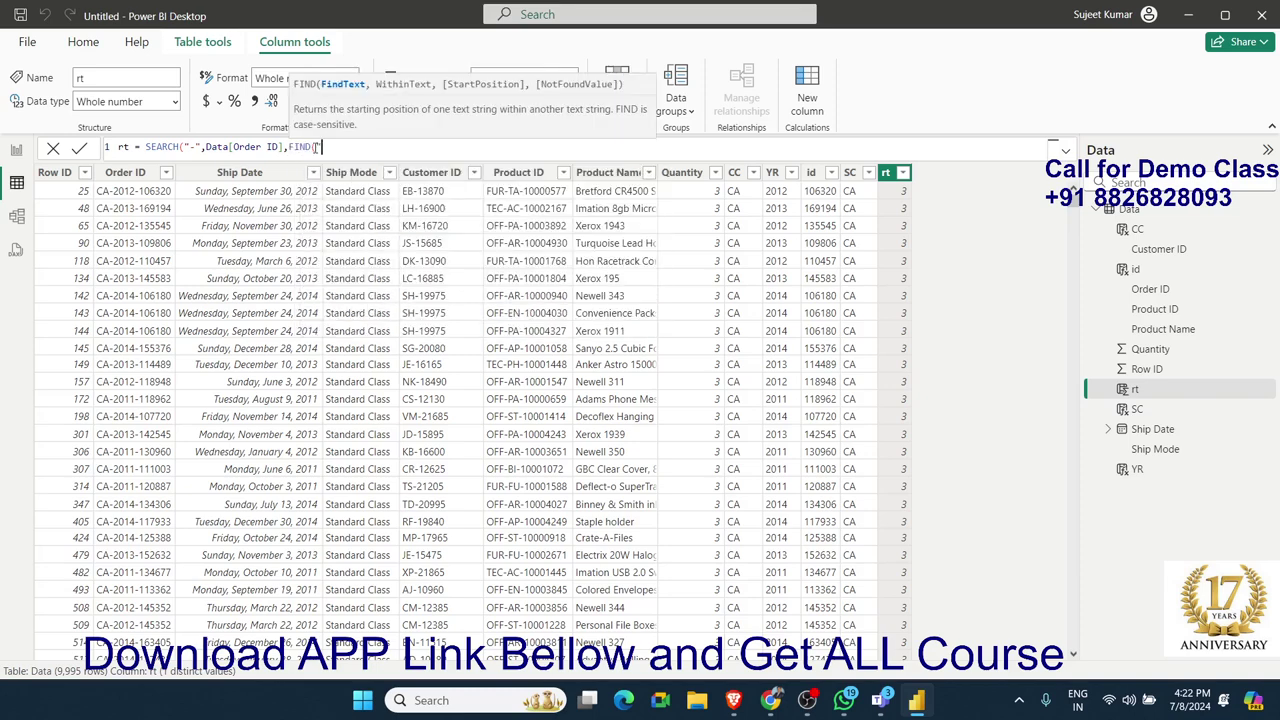
{"action": "type", "text": "-\","}
{"action": "type", "text": "Data[Or"}
{"action": "key", "text": "Tab"}
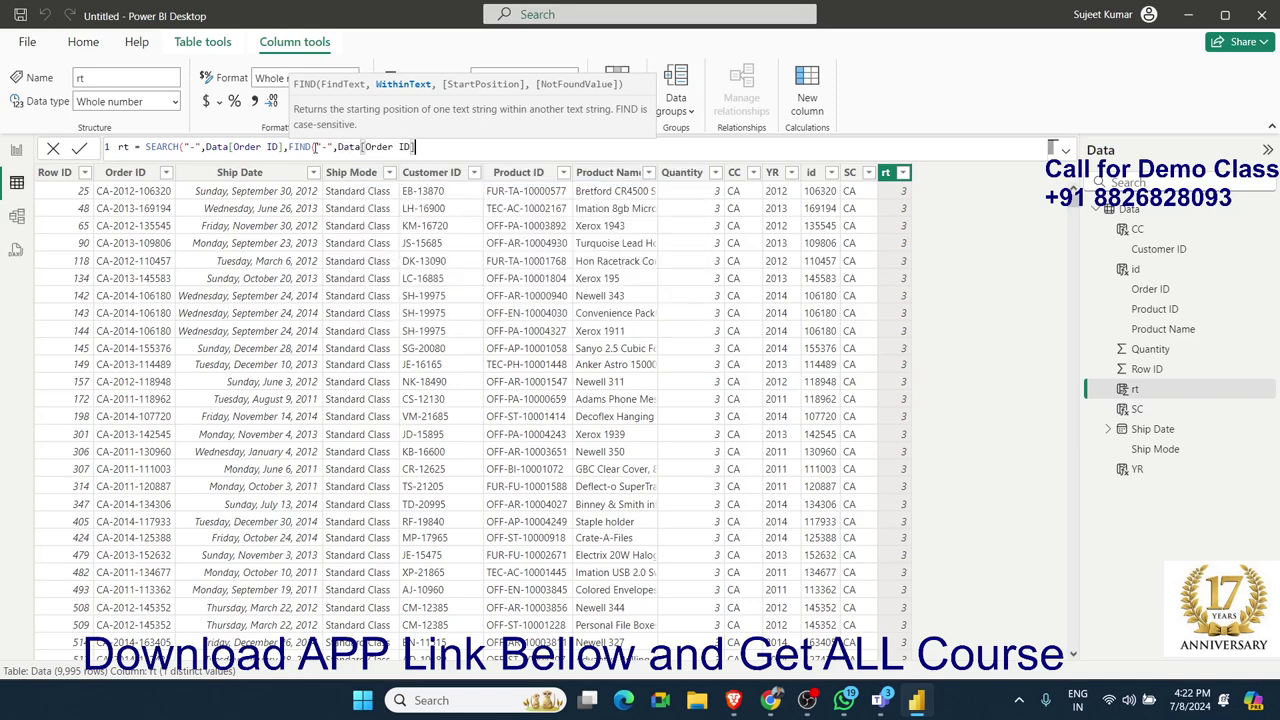
{"action": "type", "text": ",1)"}
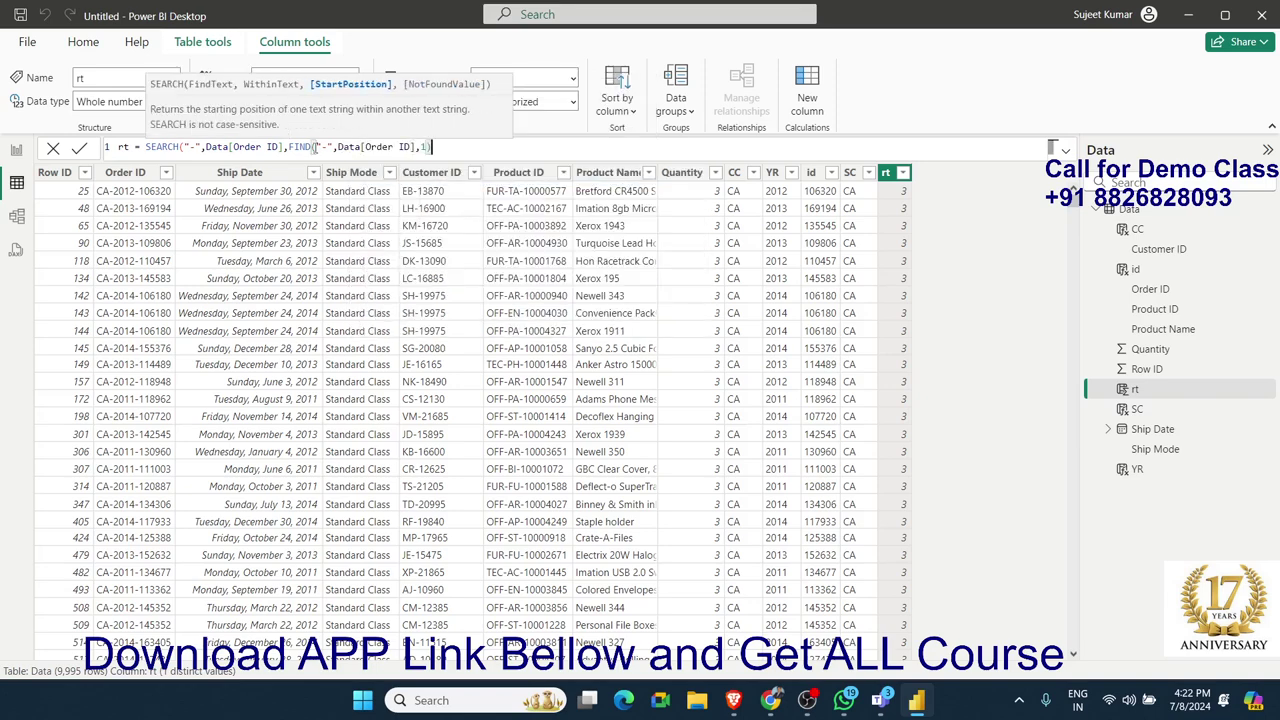
{"action": "type", "text": "+1)"}
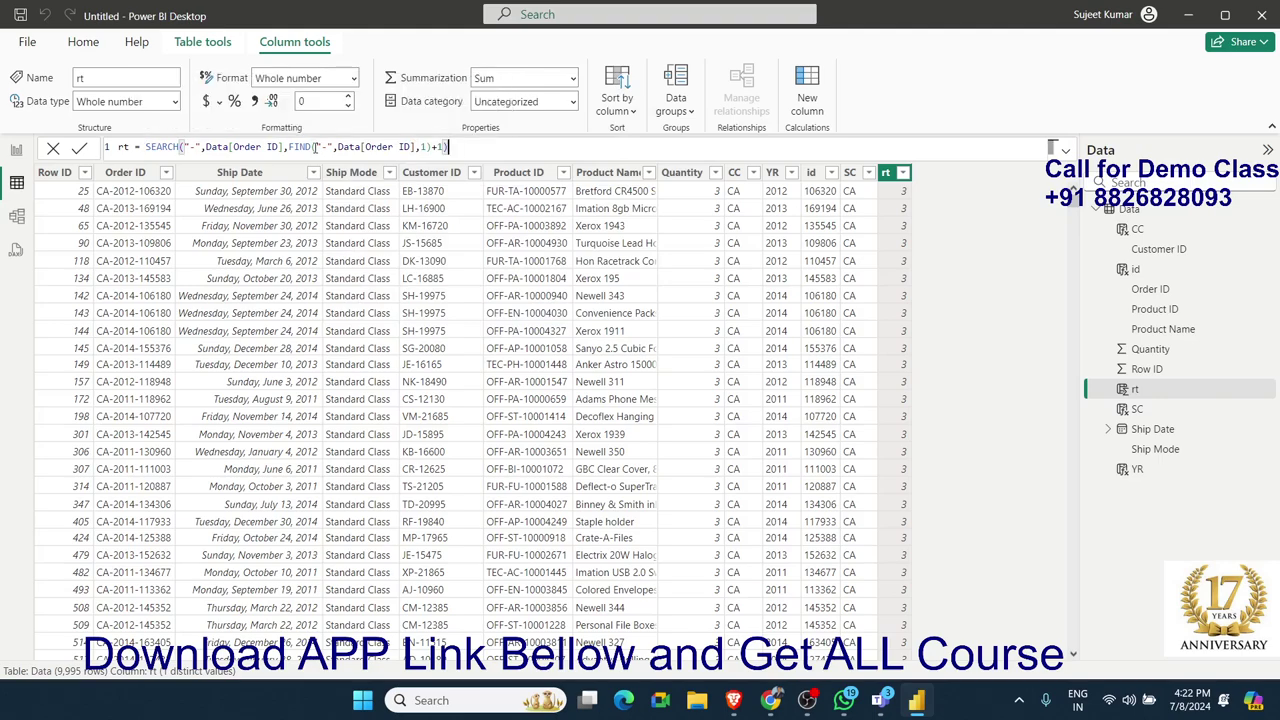
{"action": "key", "text": "Return"}
Begin wrapping the rt formula inside a RIGHT function.
{"action": "left_click", "coordinate": [770, 700]}
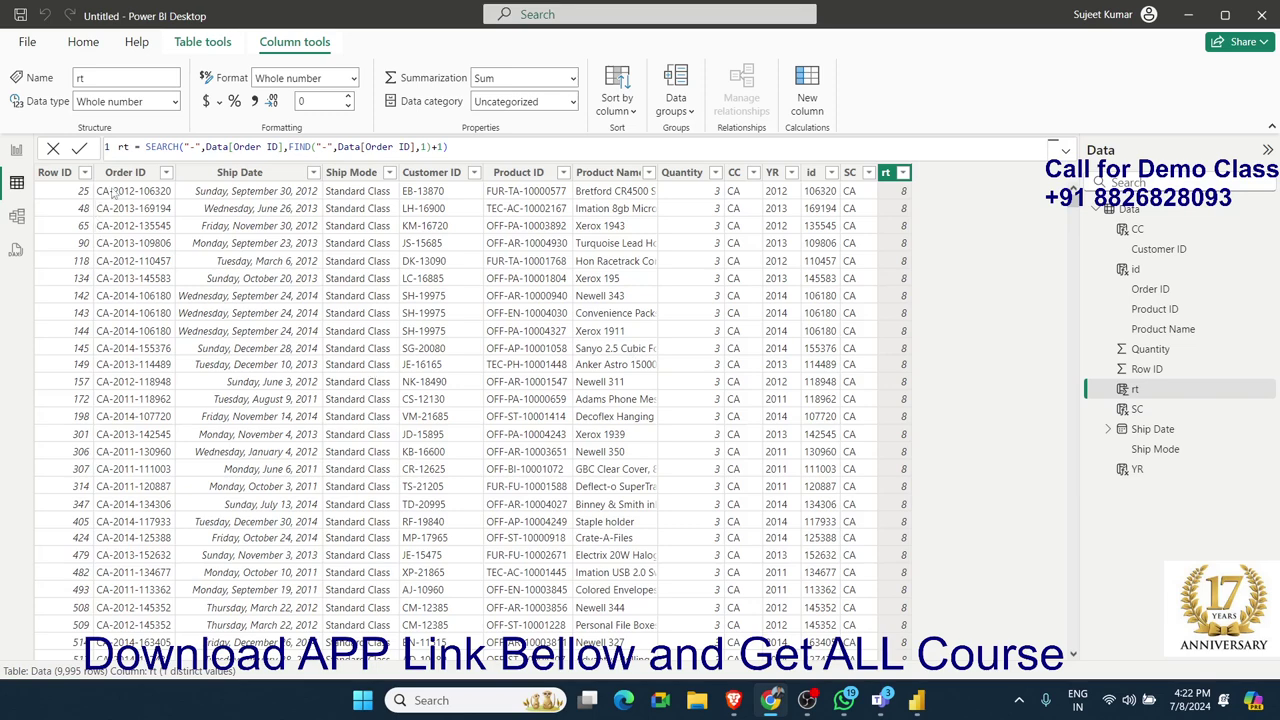
{"action": "left_click", "coordinate": [138, 147]}
{"action": "type", "text": "="}
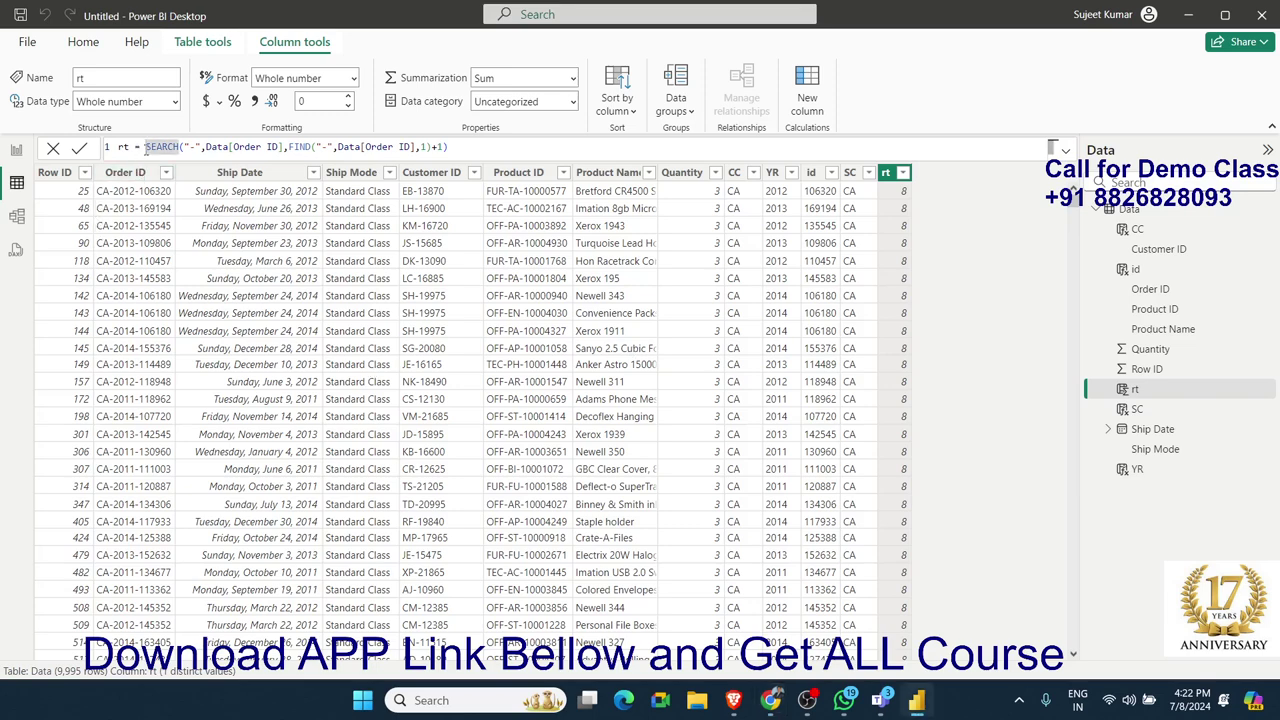
{"action": "type", "text": "i"}
{"action": "key", "text": "Tab"}
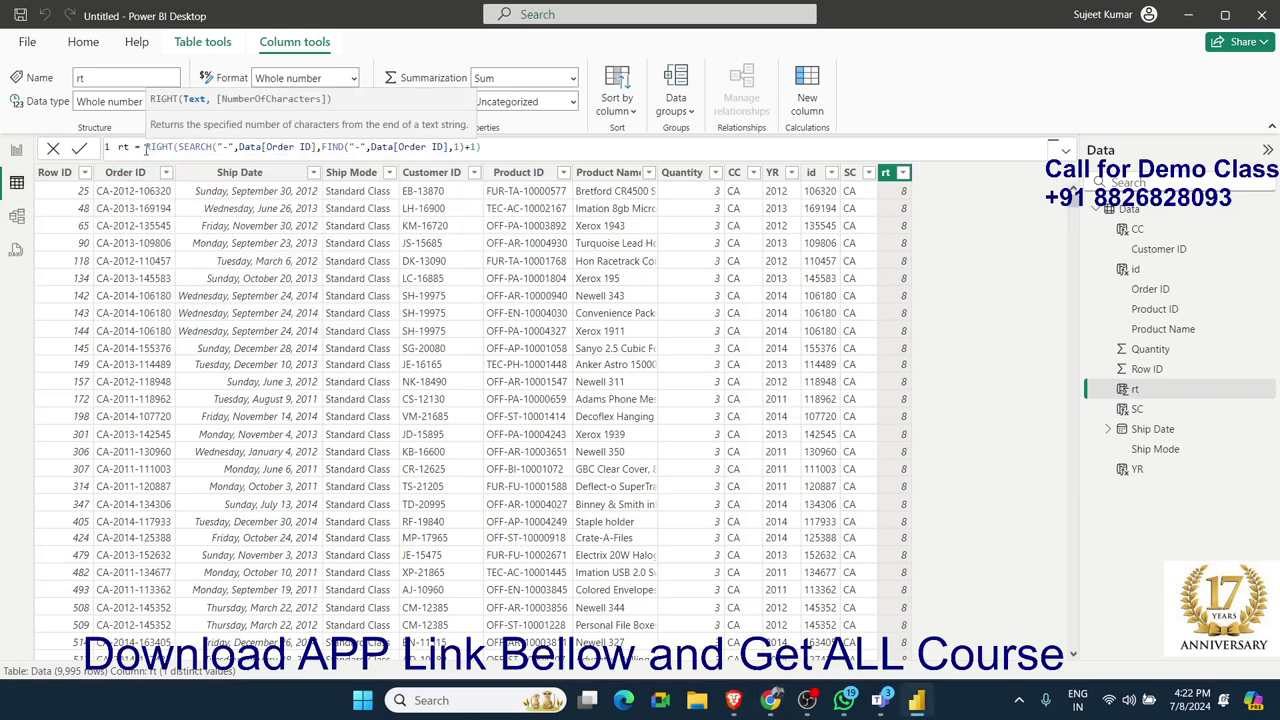
Complete rt as RIGHT(Data[Order ID], LEN(Data[Order ID]) - SEARCH(...)) to return digits like 106320.
{"action": "type", "text": "or"}
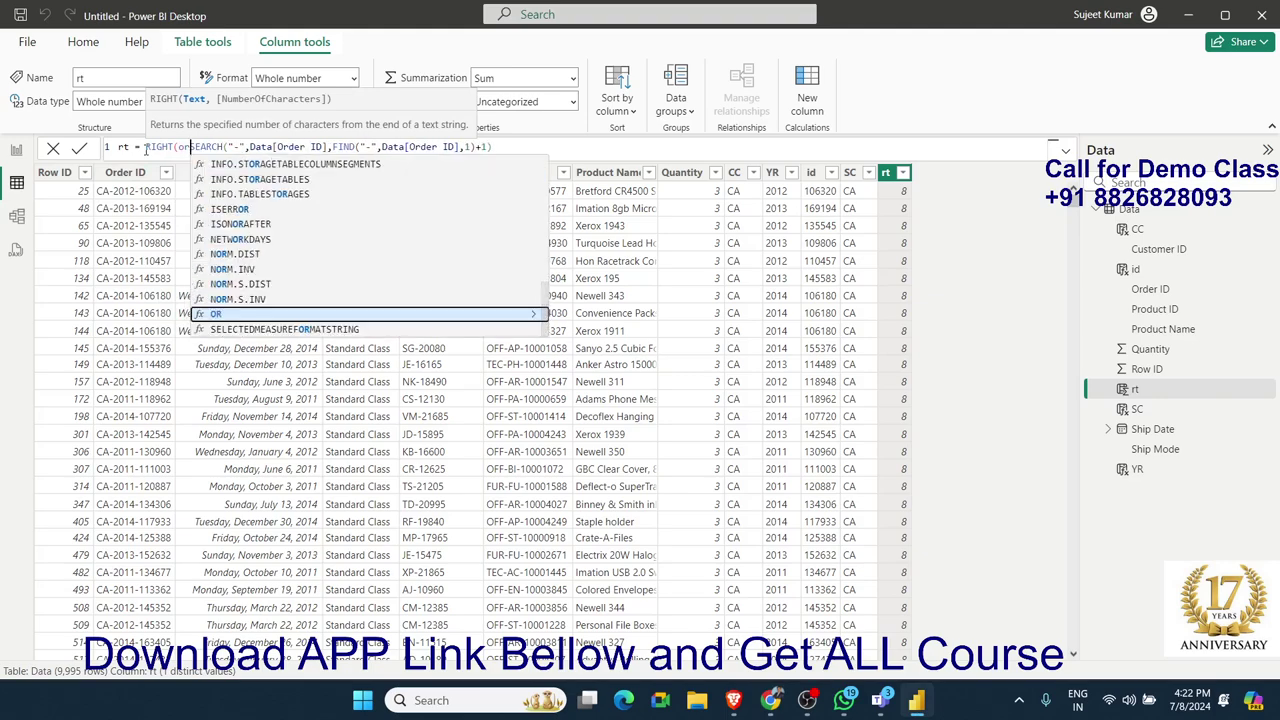
{"action": "type", "text": "d"}
{"action": "key", "text": "Tab"}
{"action": "type", "text": ","}
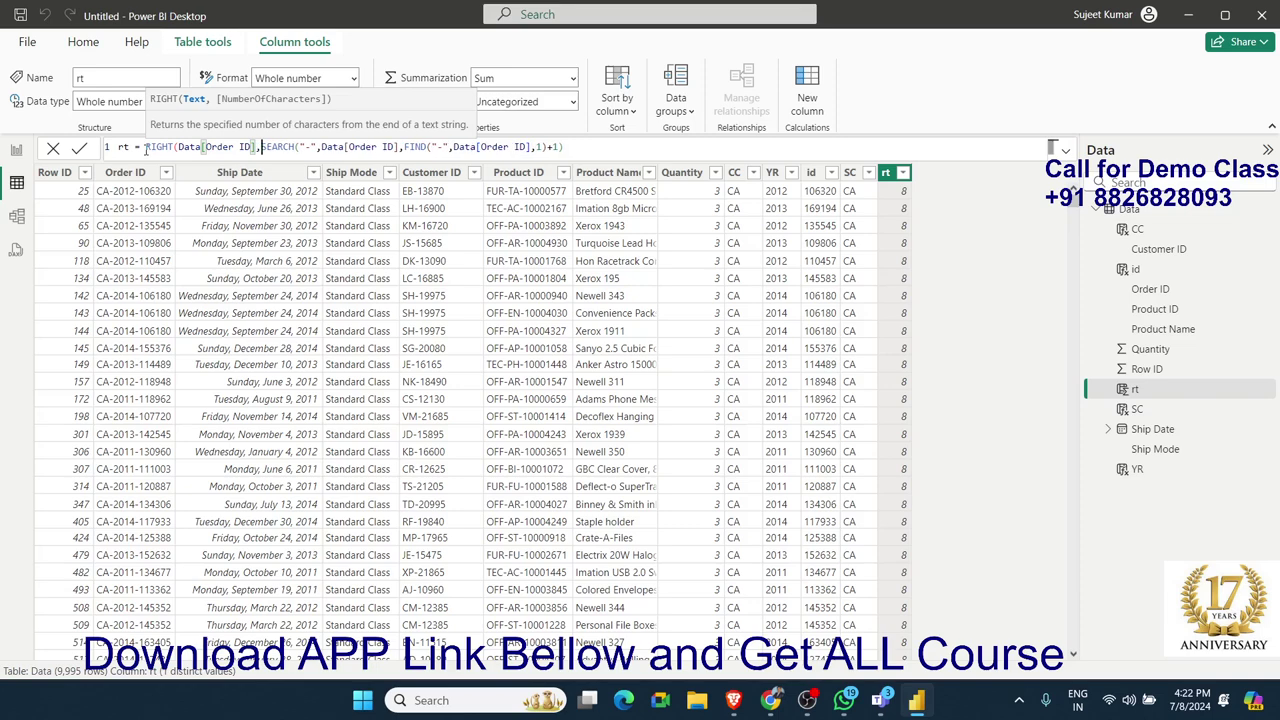
{"action": "type", "text": "len"}
{"action": "key", "text": "Tab"}
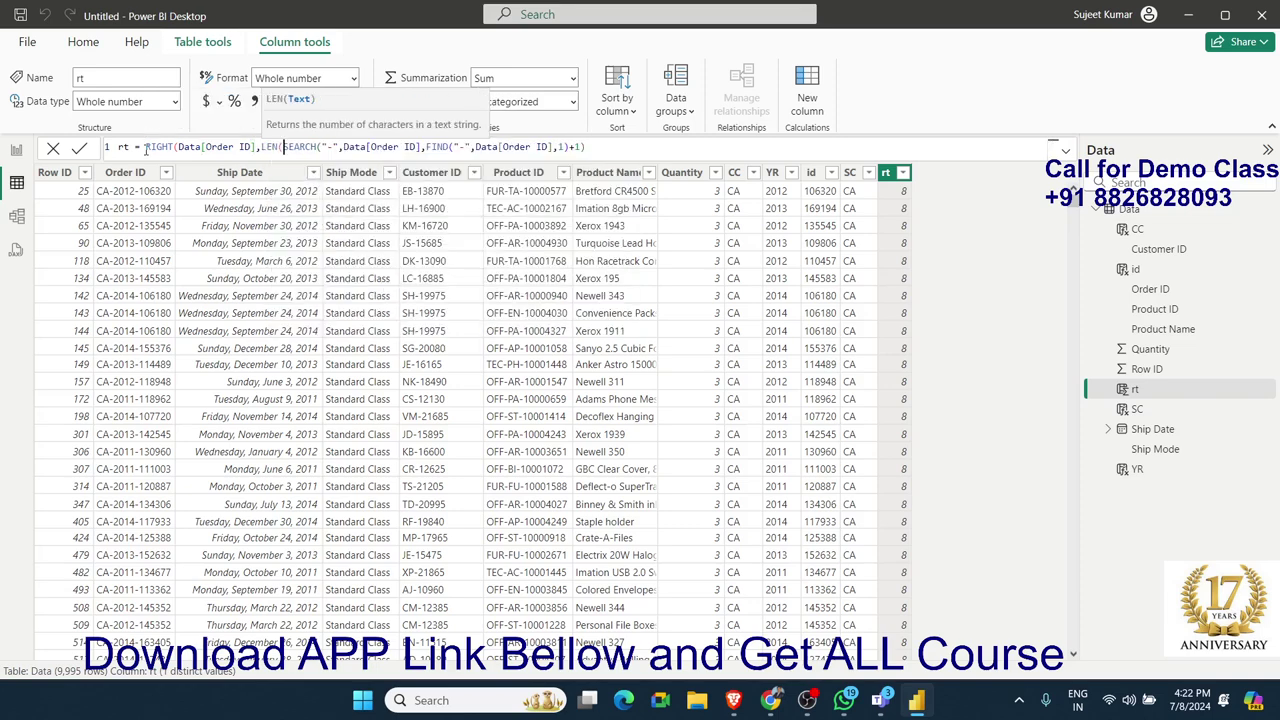
{"action": "type", "text": "data[o"}
{"action": "key", "text": "Tab"}
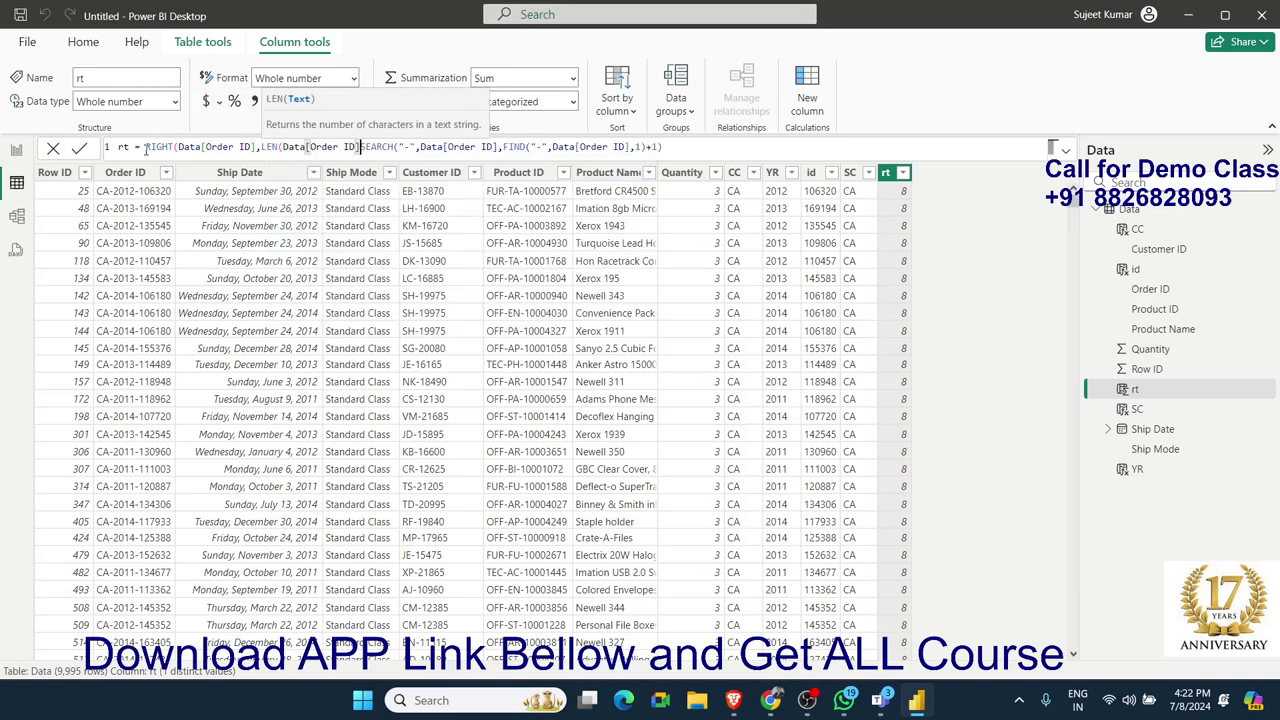
{"action": "type", "text": ")-"}
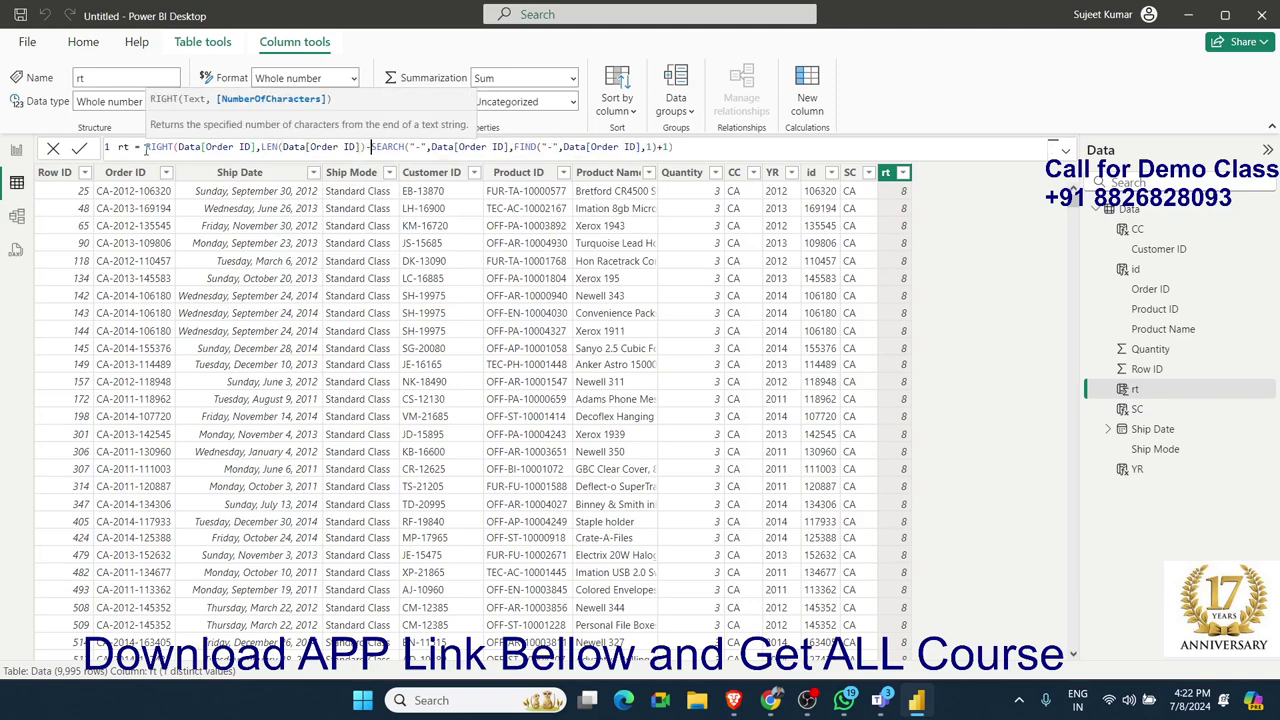
{"action": "left_click", "coordinate": [792, 155]}
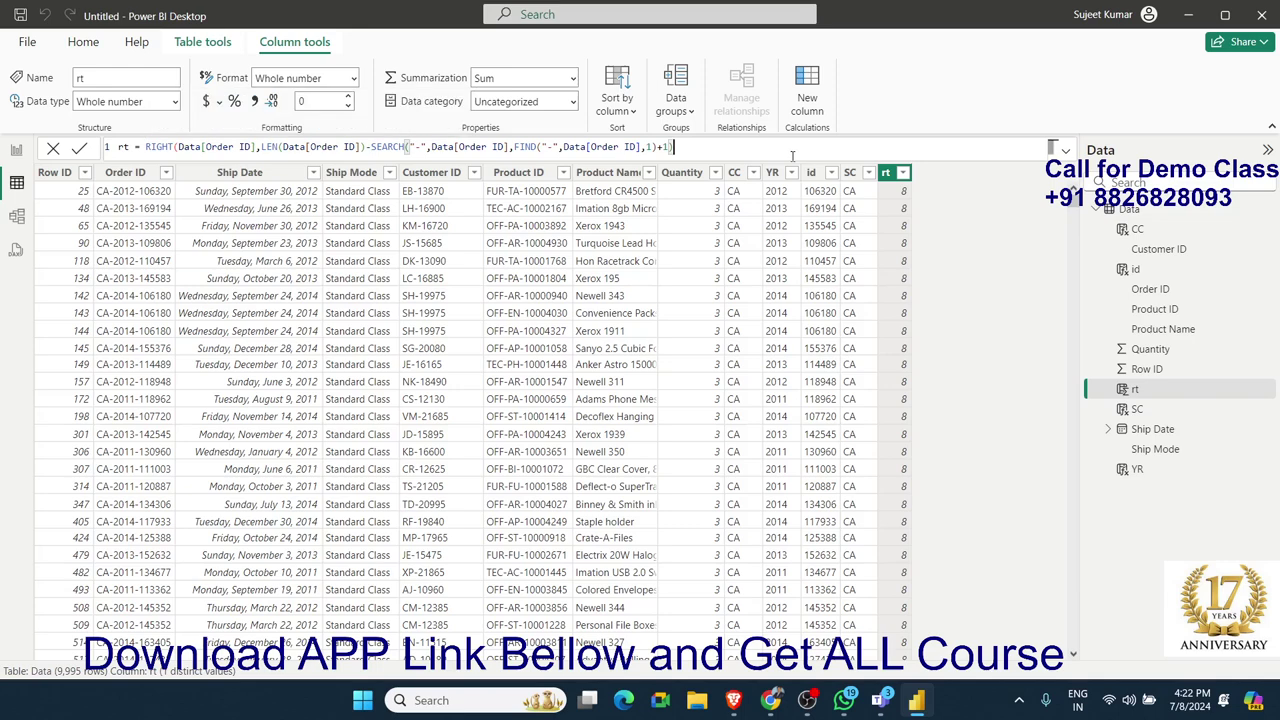
{"action": "type", "text": ")"}
{"action": "key", "text": "Return"}
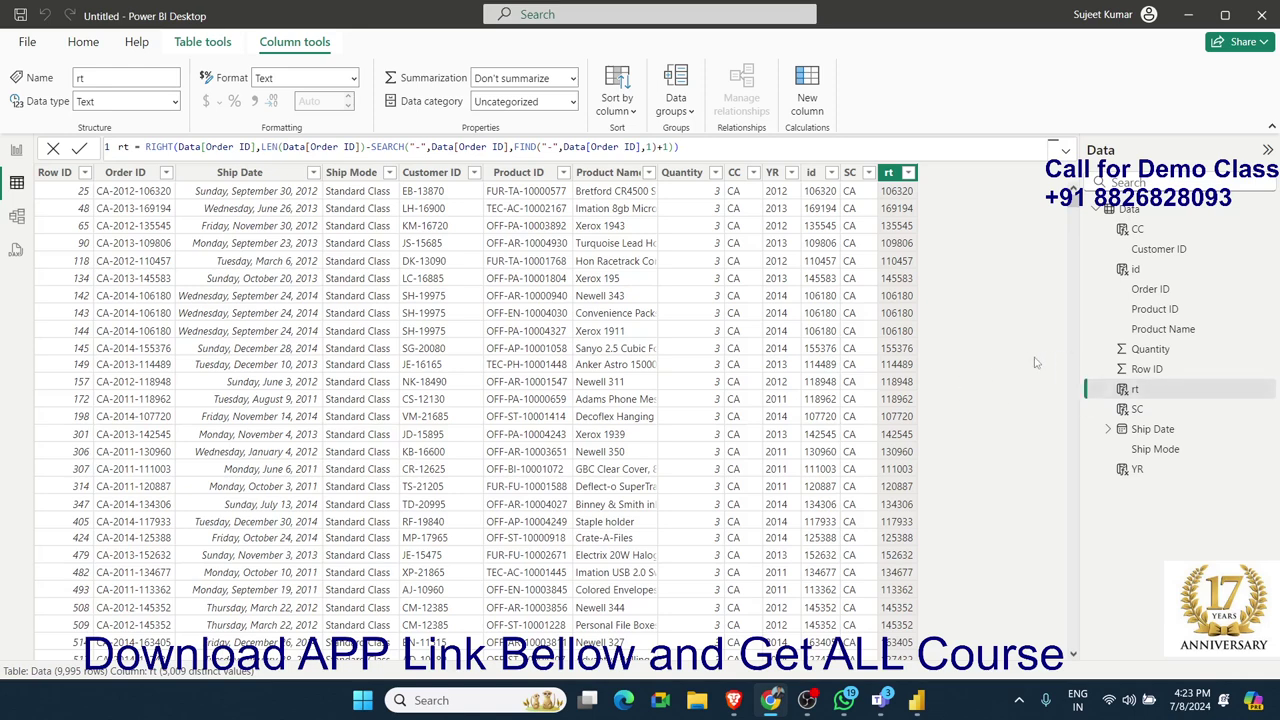
{"action": "left_click", "coordinate": [710, 199]}
{"action": "left_click", "coordinate": [735, 193]}
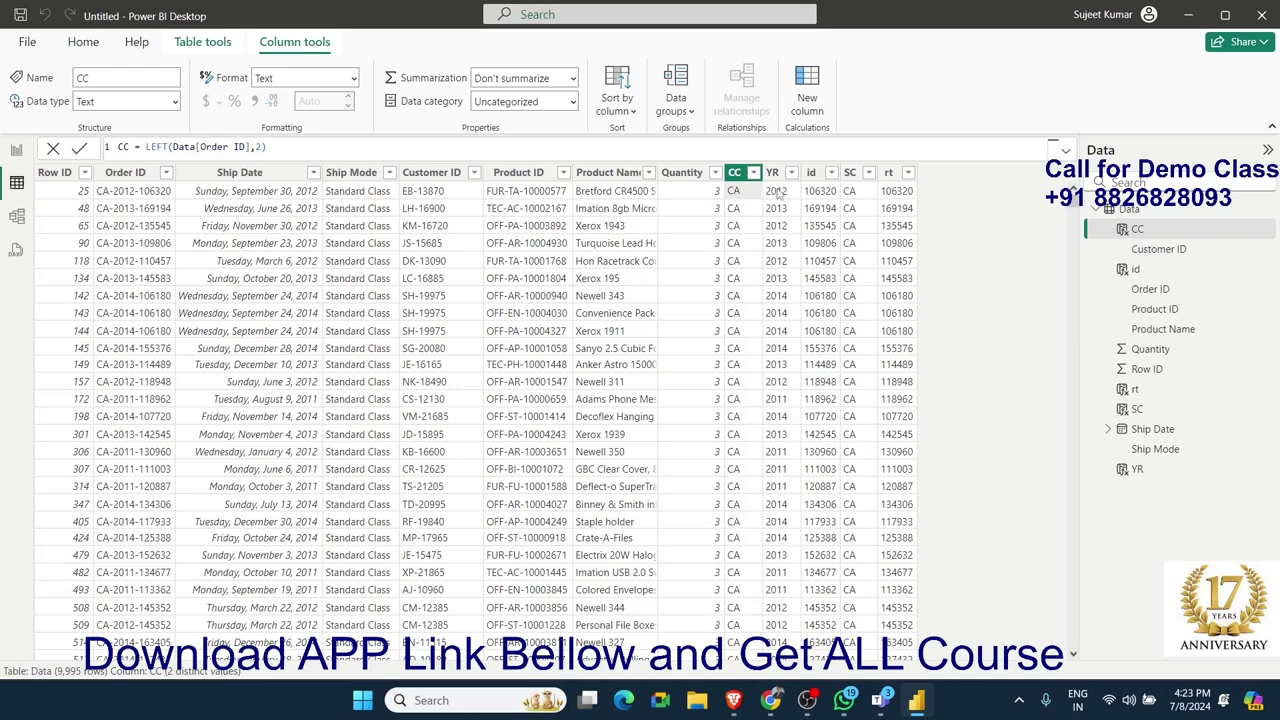
{"action": "left_click", "coordinate": [778, 193]}
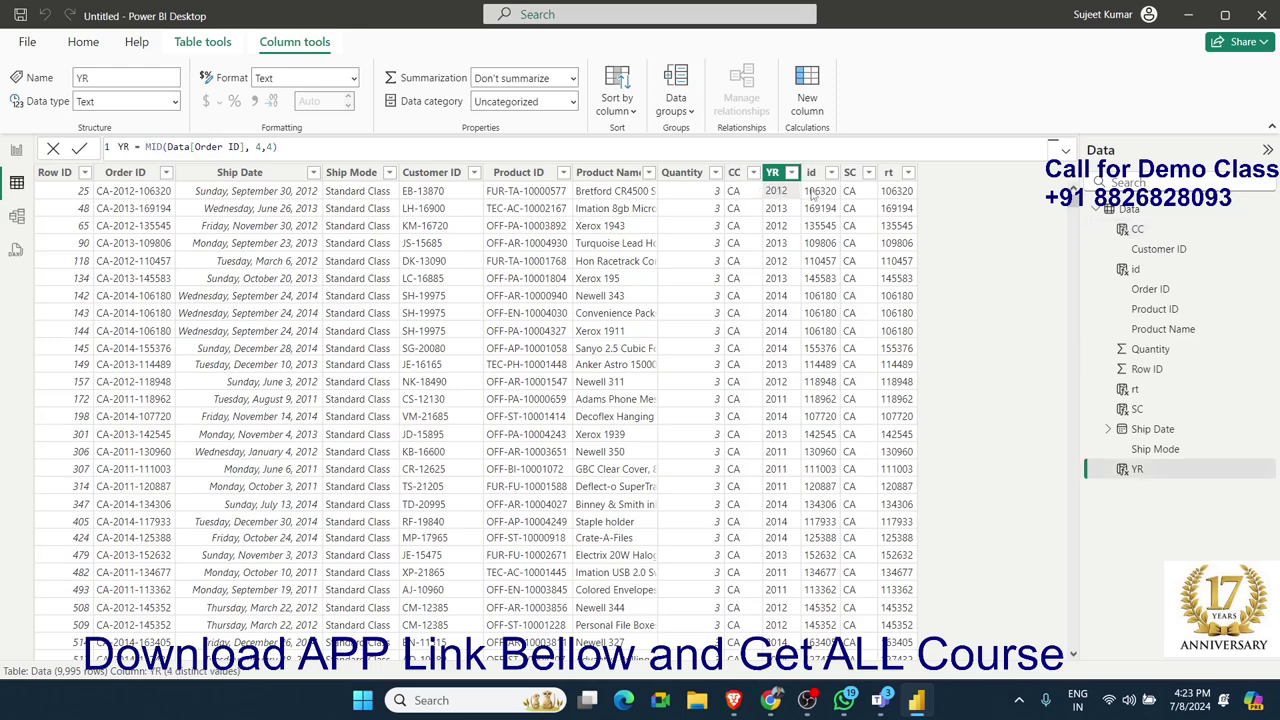
{"action": "left_click", "coordinate": [812, 194]}
{"action": "left_click", "coordinate": [851, 191]}
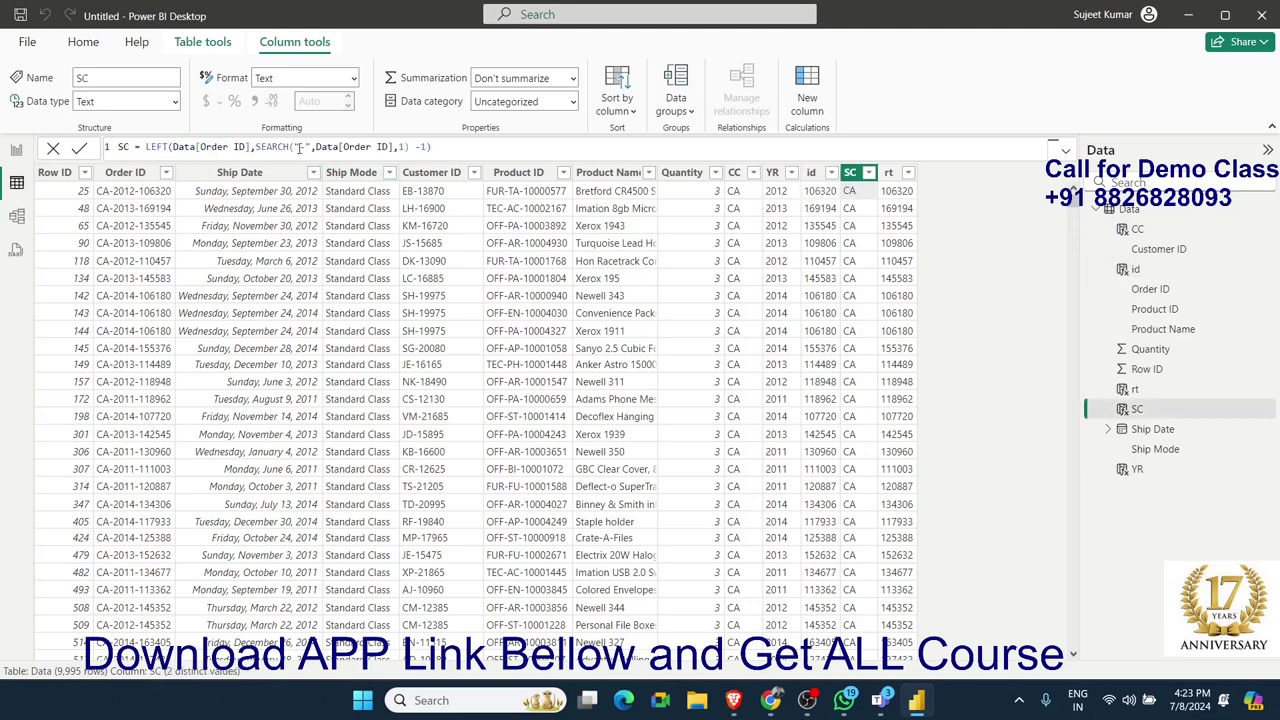
{"action": "left_click", "coordinate": [830, 190]}
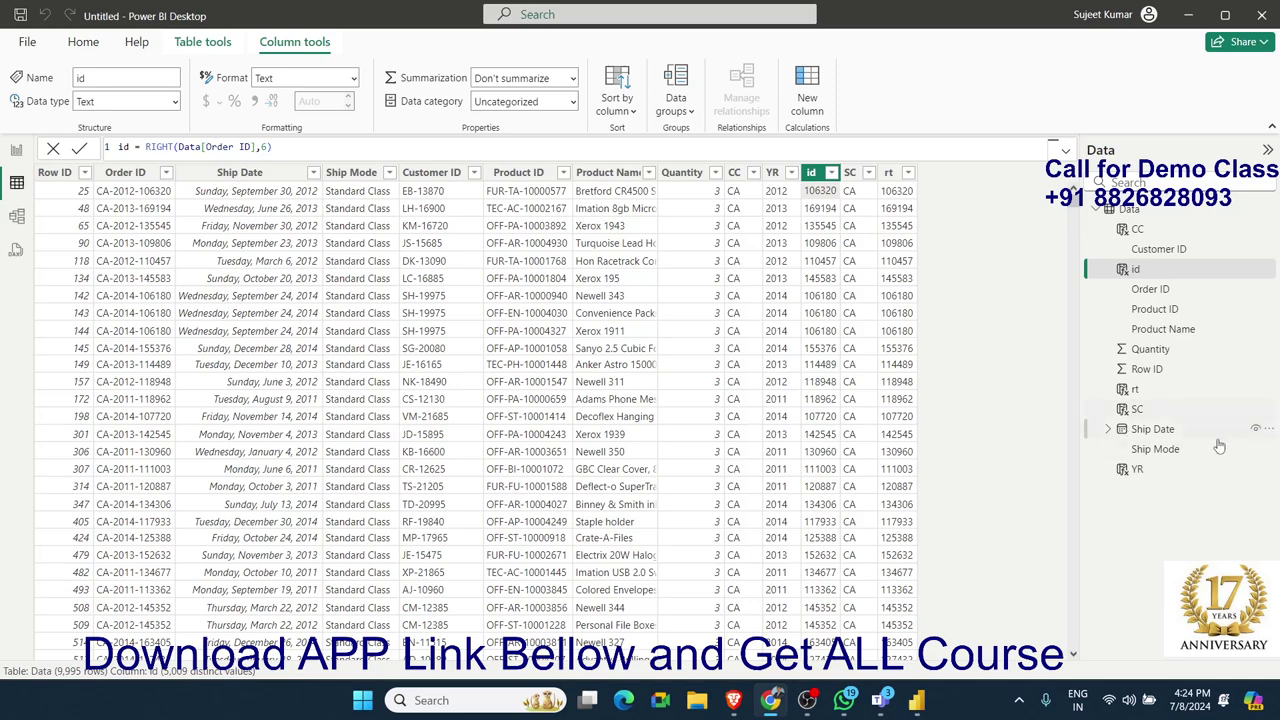
{"action": "left_click", "coordinate": [853, 180]}
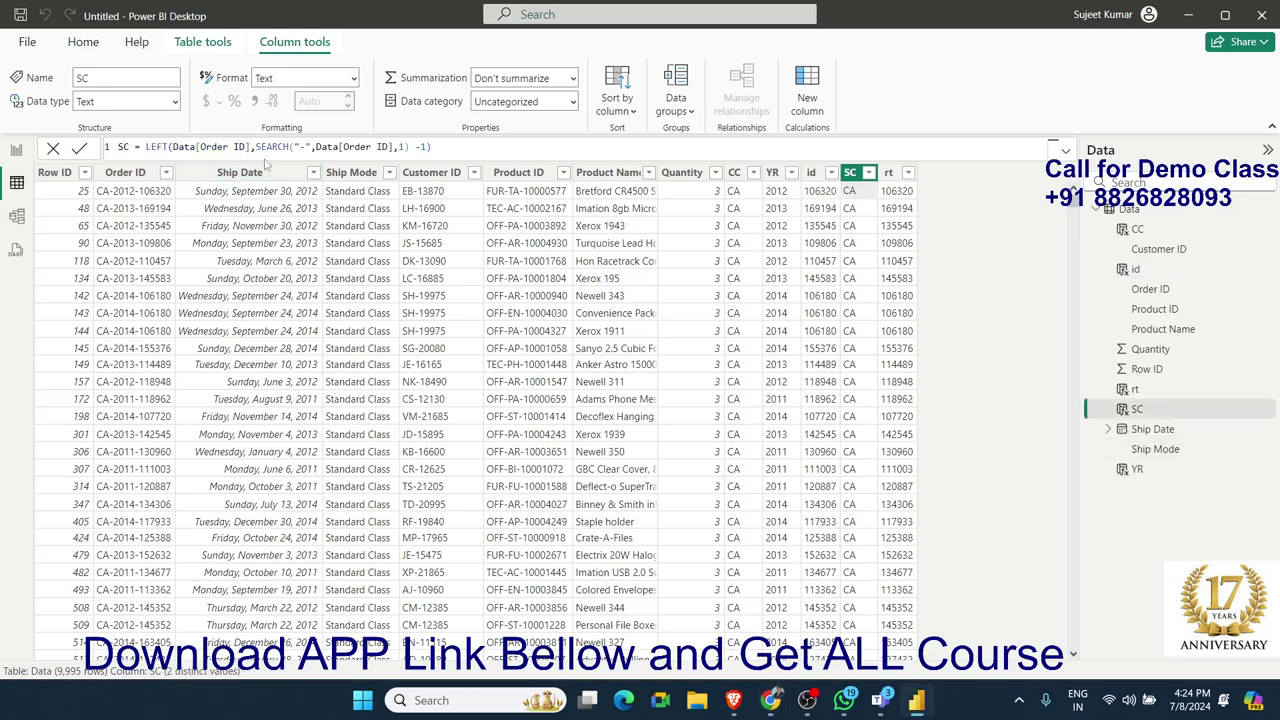
{"action": "left_click_drag", "start_coordinate": [255, 147], "coordinate": [409, 147]}
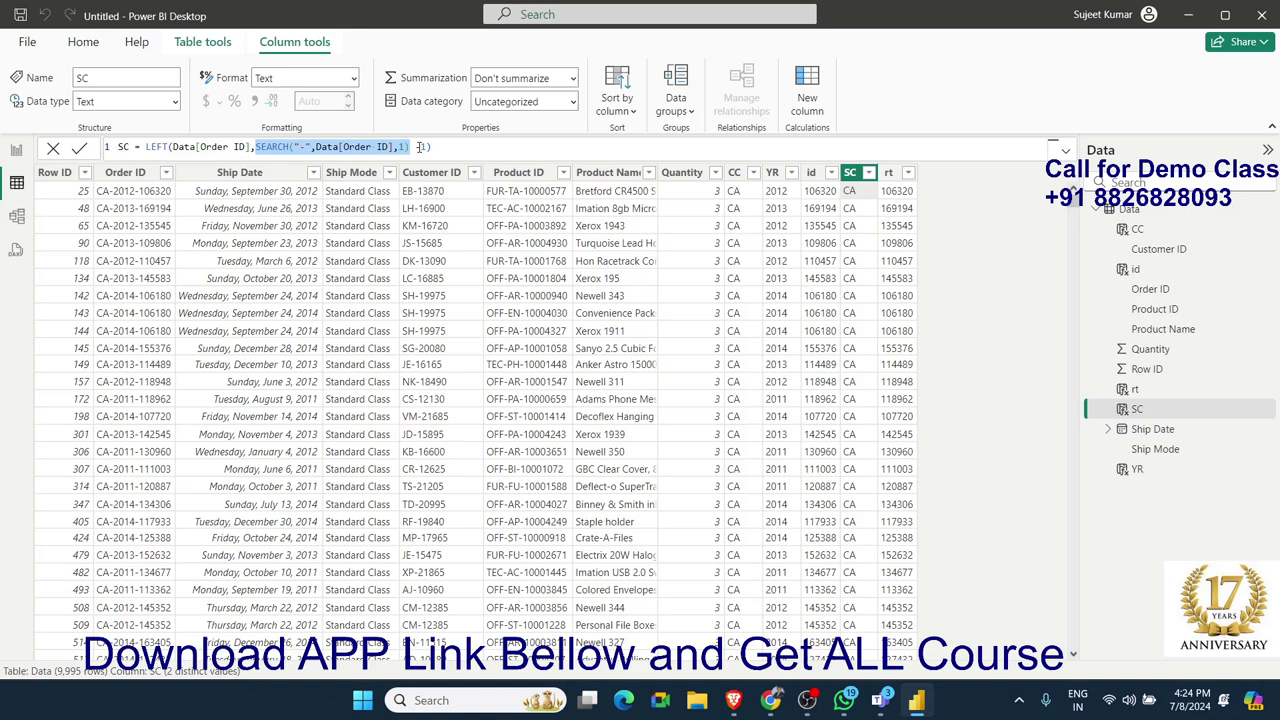
{"action": "left_click", "coordinate": [418, 147]}
{"action": "type", "text": "-"}
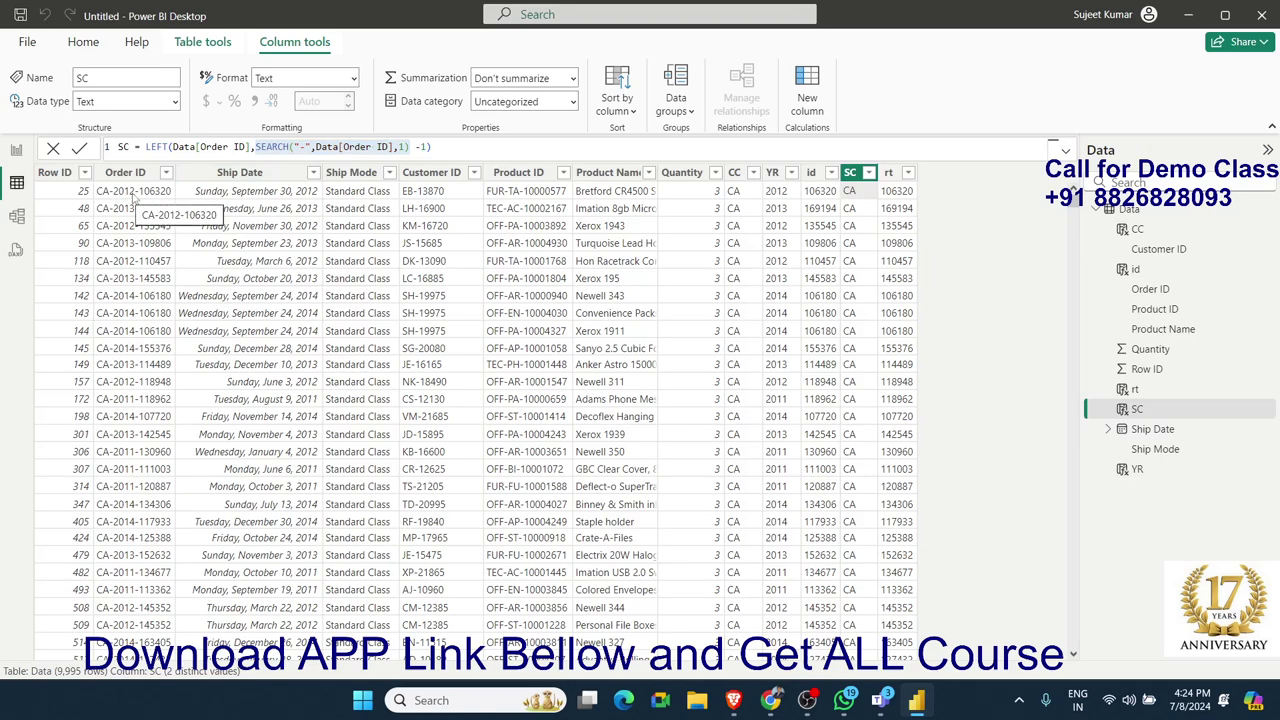
{"action": "left_click_drag", "start_coordinate": [256, 147], "coordinate": [410, 147]}
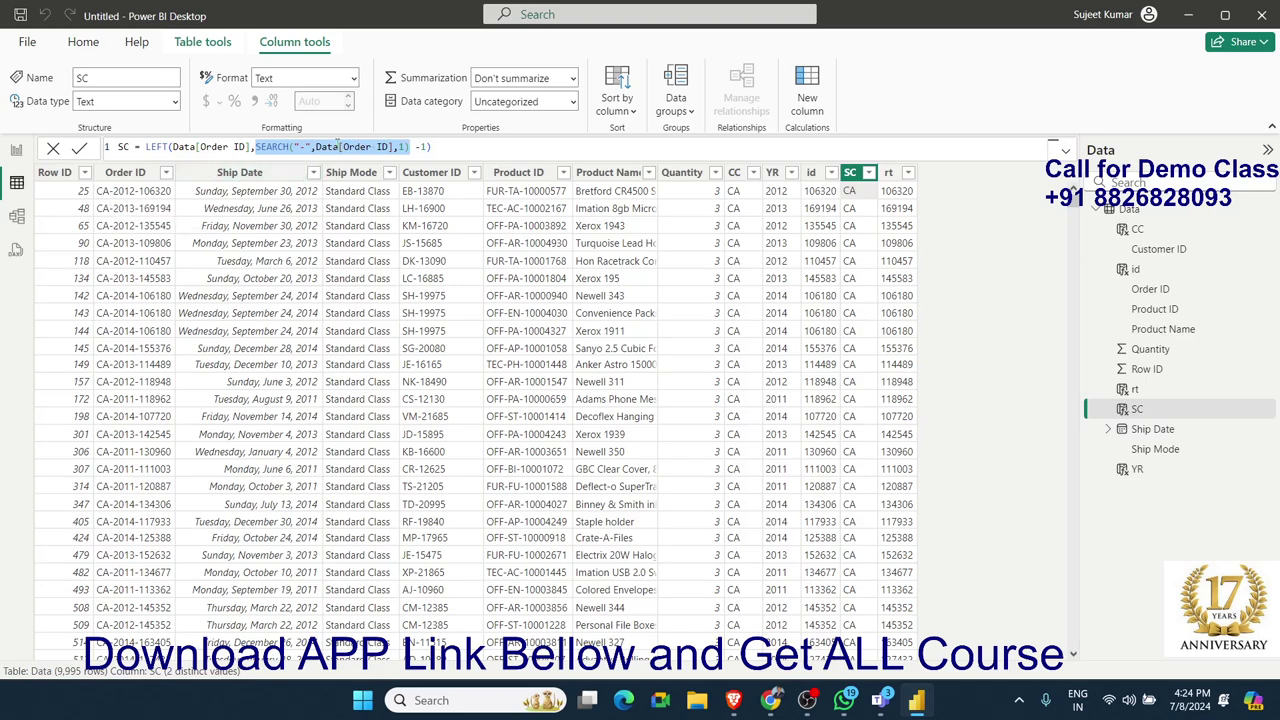
{"action": "double_click", "coordinate": [401, 147]}
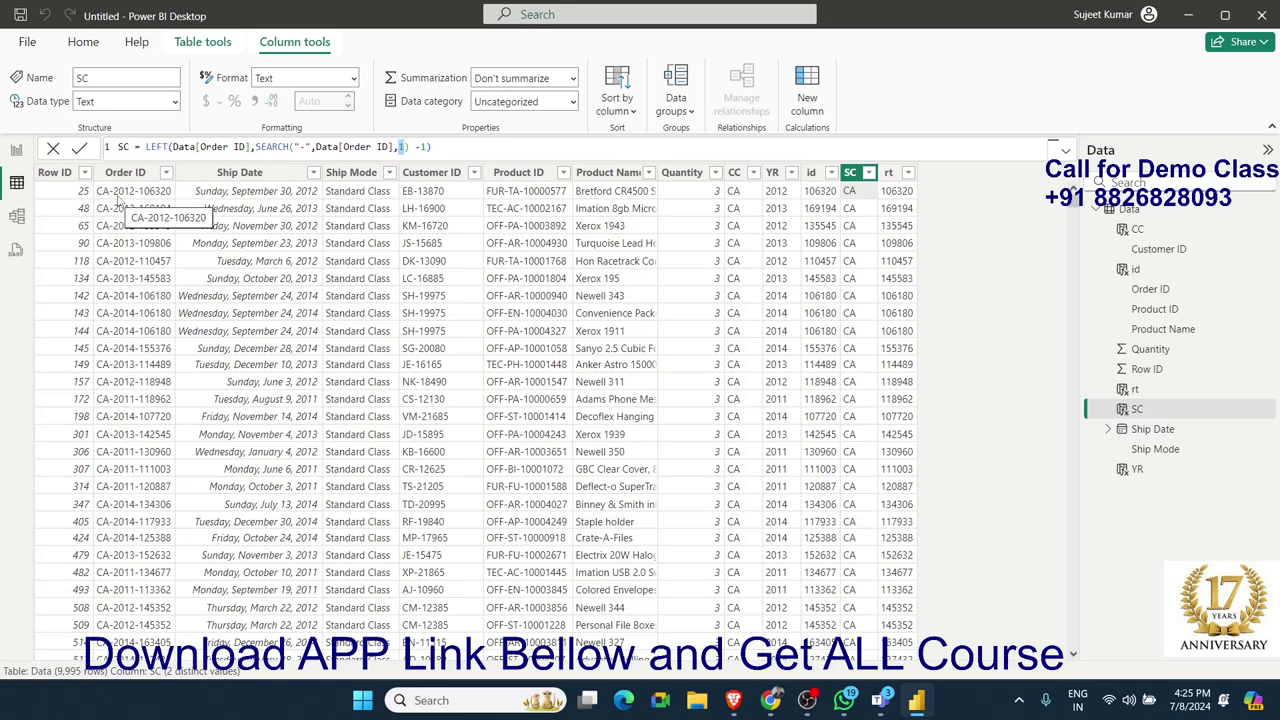
{"action": "key", "text": "Right"}
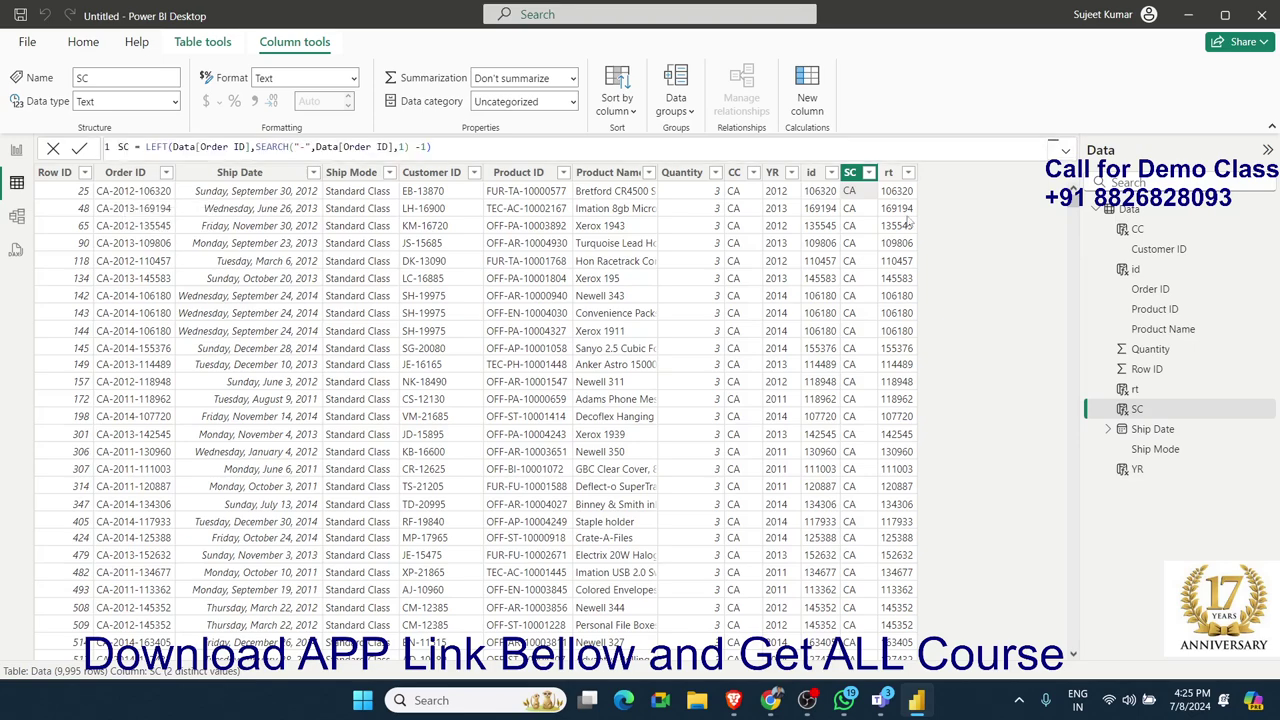
{"action": "left_click", "coordinate": [889, 180]}
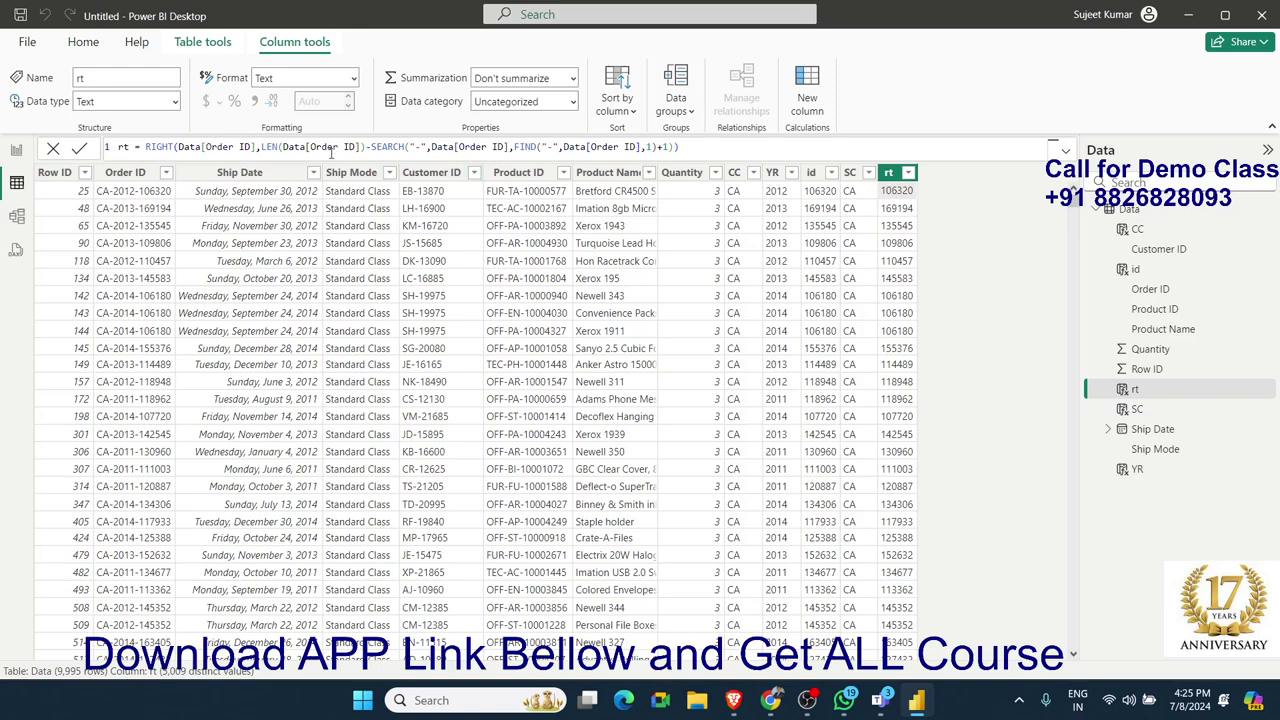
{"action": "left_click_drag", "start_coordinate": [415, 147], "coordinate": [513, 147]}
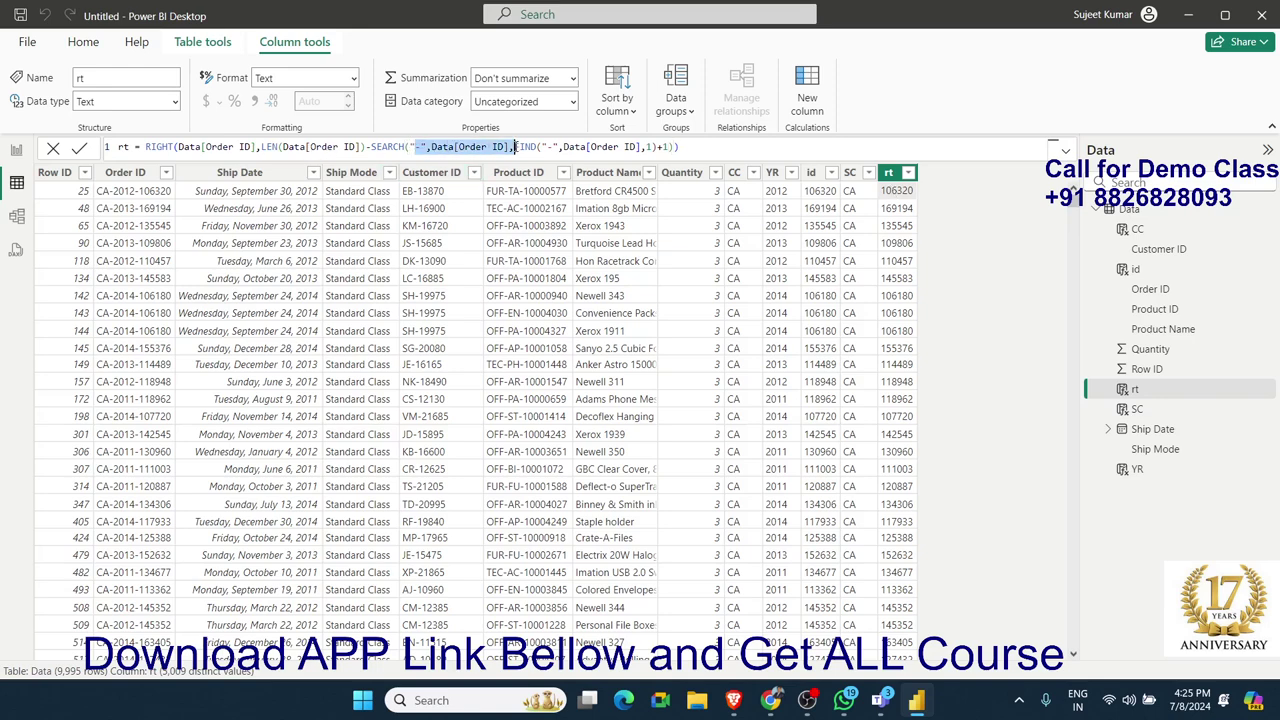
{"action": "left_click", "coordinate": [525, 147]}
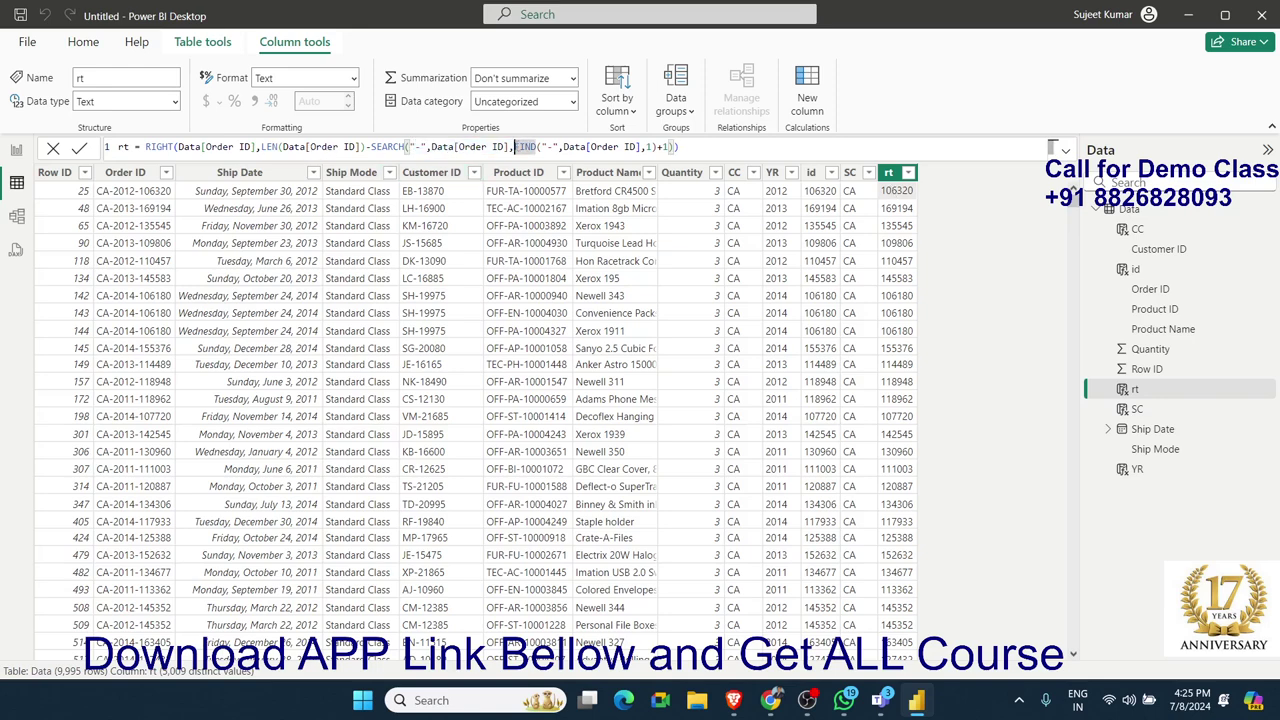
{"action": "left_click_drag", "start_coordinate": [515, 147], "coordinate": [668, 147]}
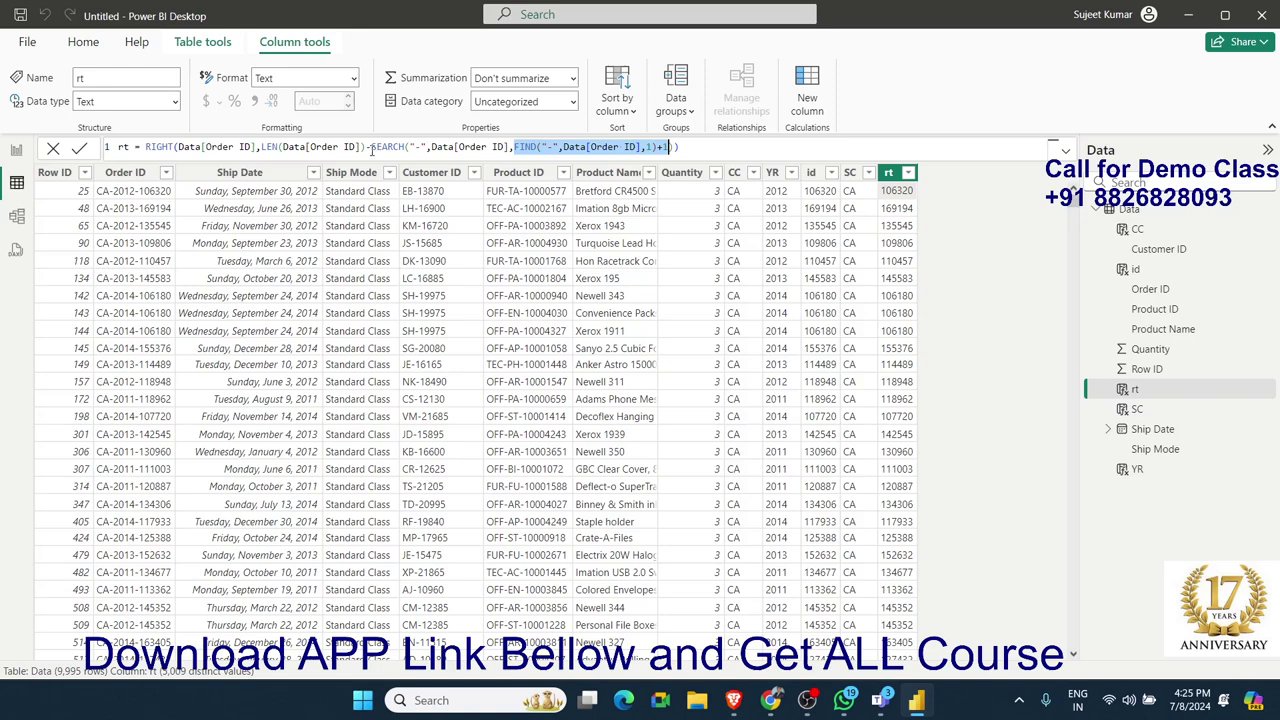
{"action": "left_click_drag", "start_coordinate": [371, 147], "coordinate": [678, 147]}
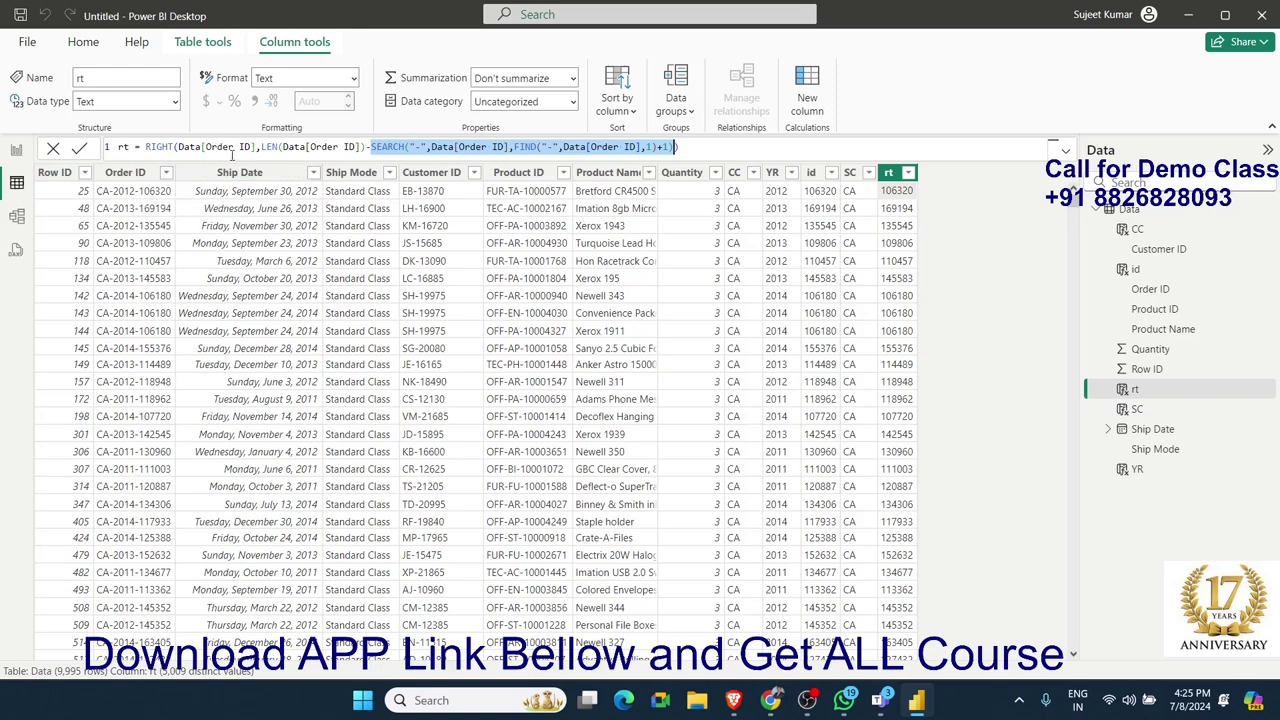
{"action": "left_click_drag", "start_coordinate": [256, 147], "coordinate": [685, 150]}
{"action": "double_click", "coordinate": [218, 147]}
{"action": "left_click", "coordinate": [215, 148]}
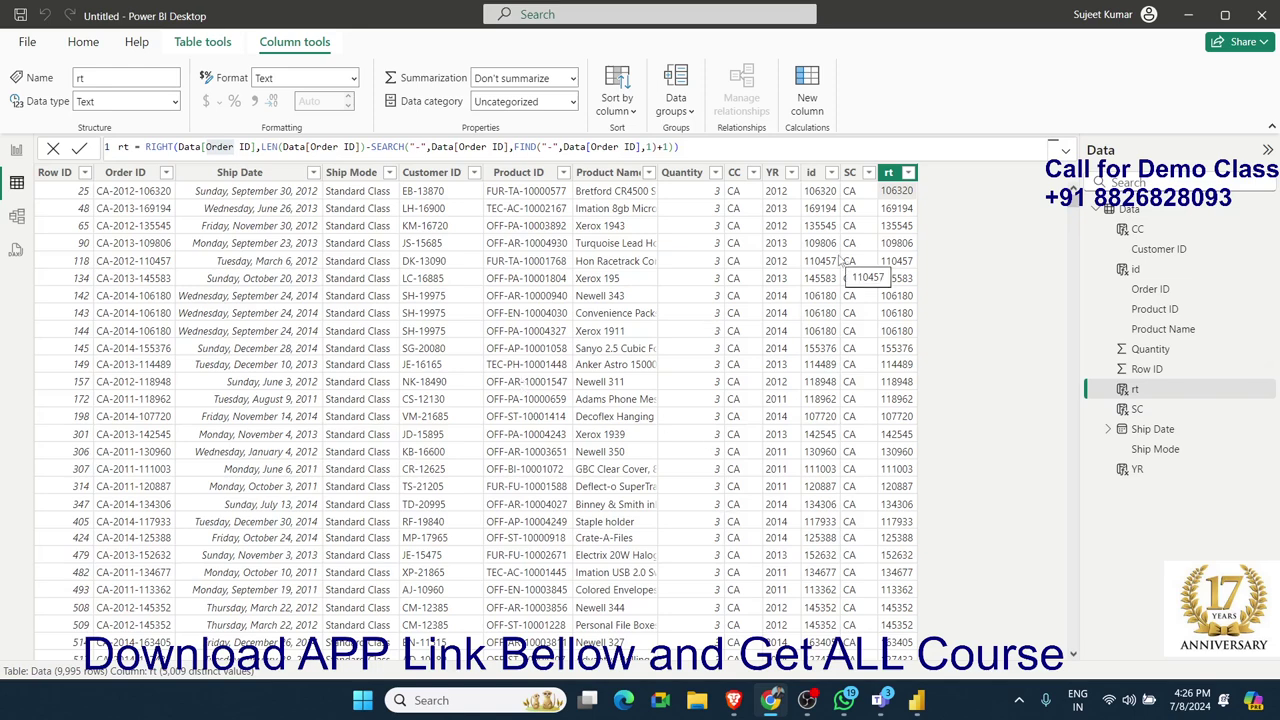
{"action": "left_click", "coordinate": [843, 261]}
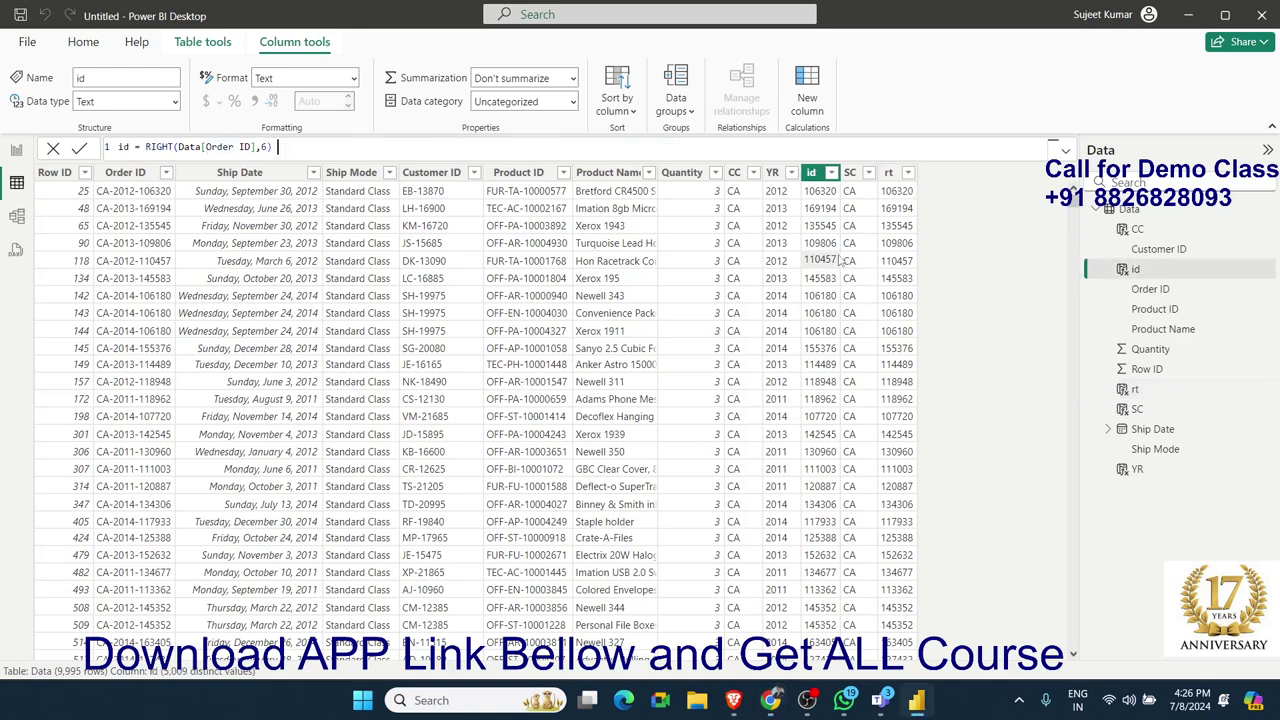
Add column NID = SUBSTITUTE(Data[Order ID],"-","") to strip dashes from each Order ID.
{"action": "left_click", "coordinate": [129, 201]}
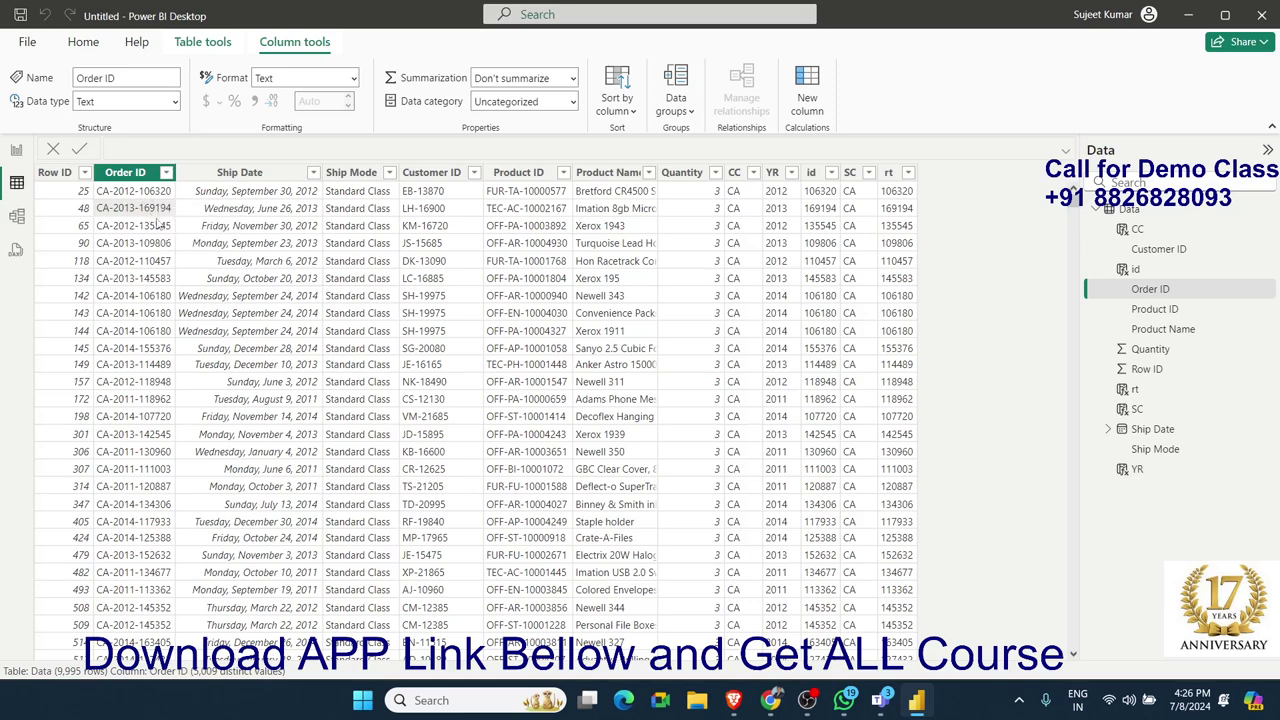
{"action": "left_click", "coordinate": [808, 104]}
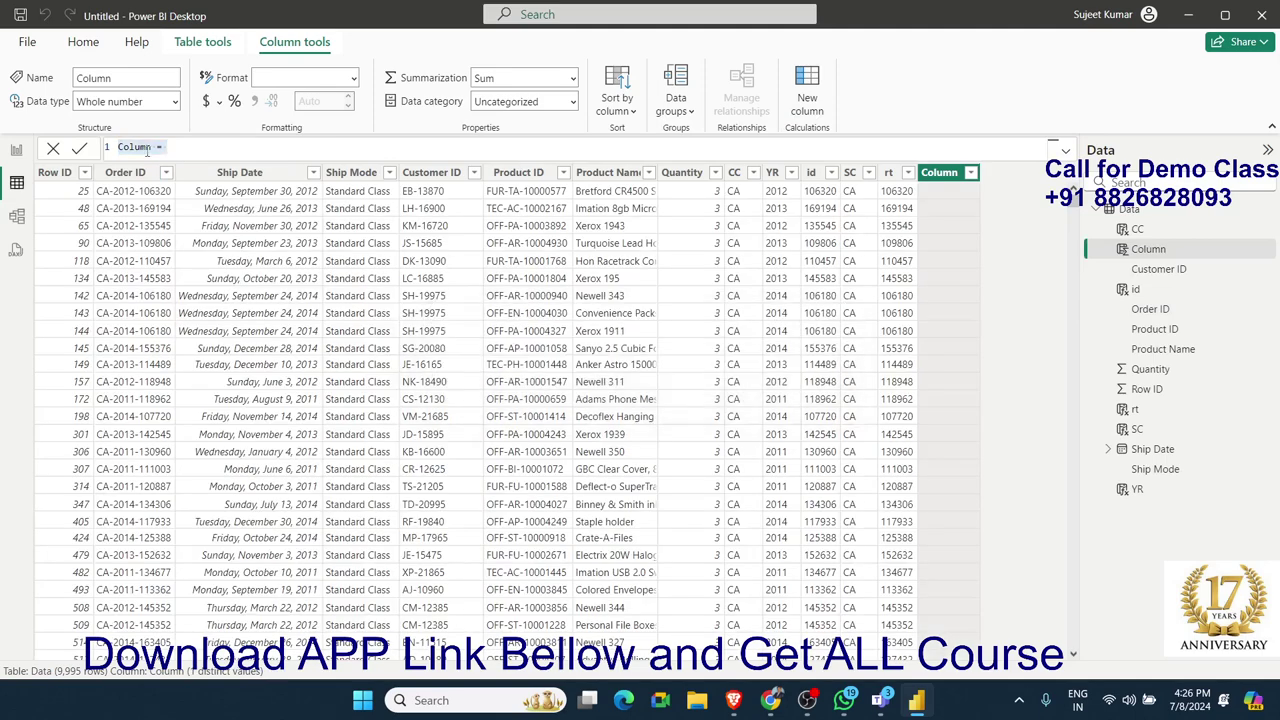
{"action": "type", "text": "N"}
{"action": "type", "text": "ID"}
{"action": "key", "text": "End"}
{"action": "type", "text": "sub"}
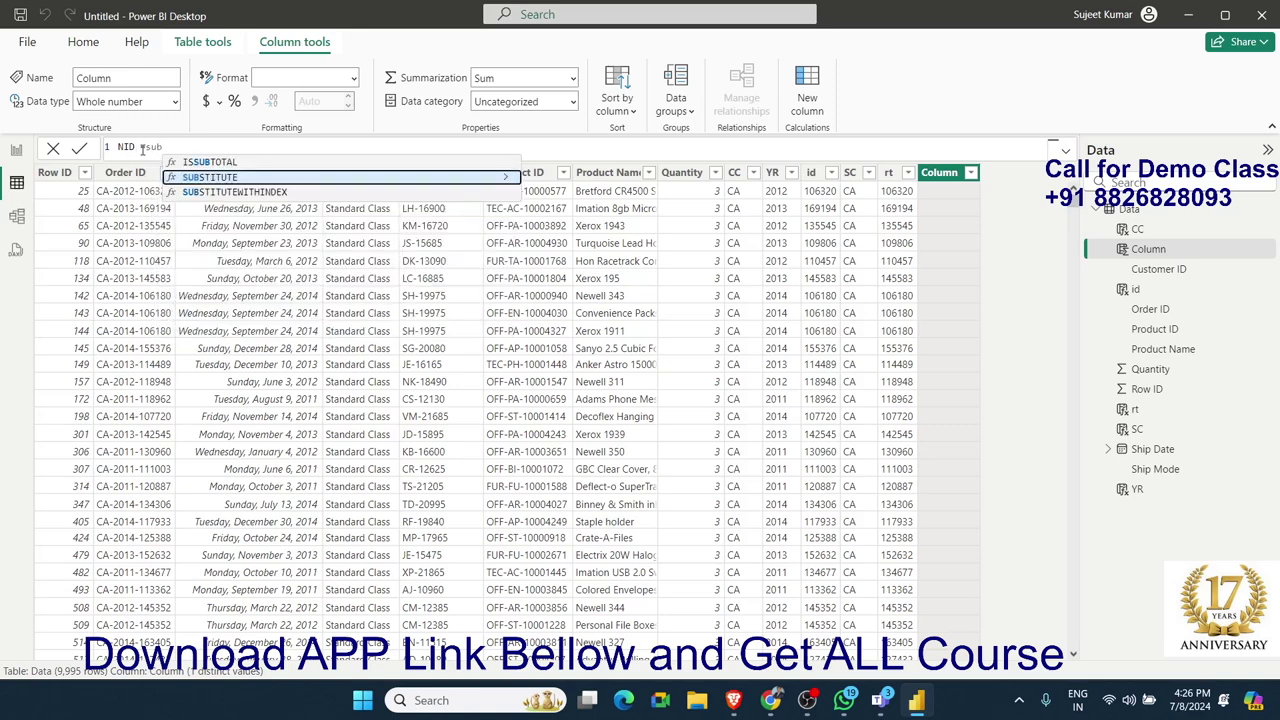
{"action": "key", "text": "Tab"}
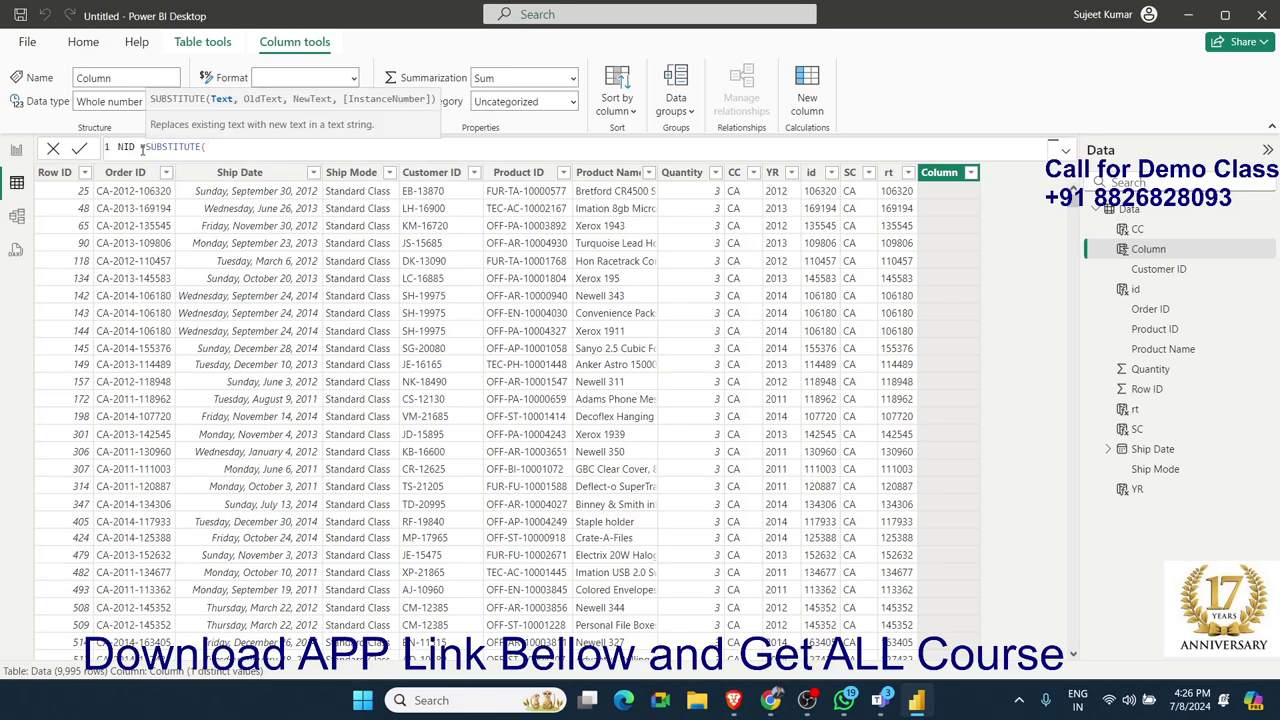
{"action": "type", "text": "ord"}
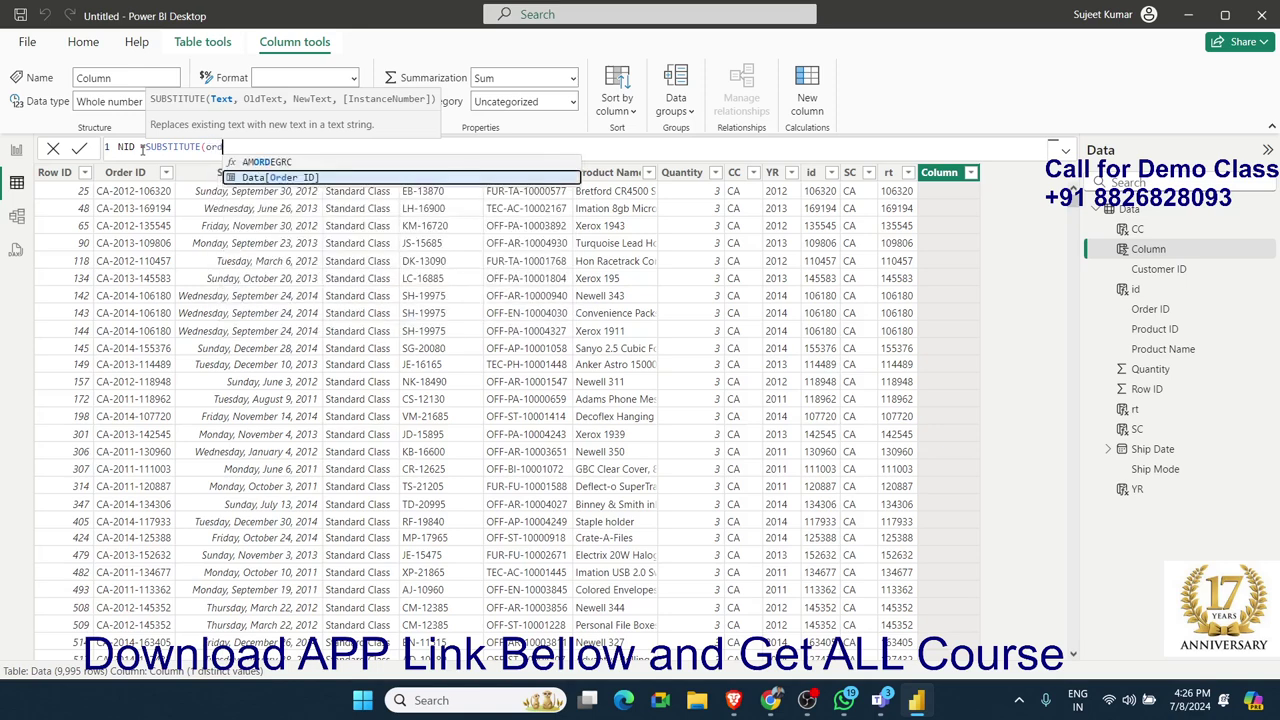
{"action": "key", "text": "Tab"}
{"action": "type", "text": ",\""}
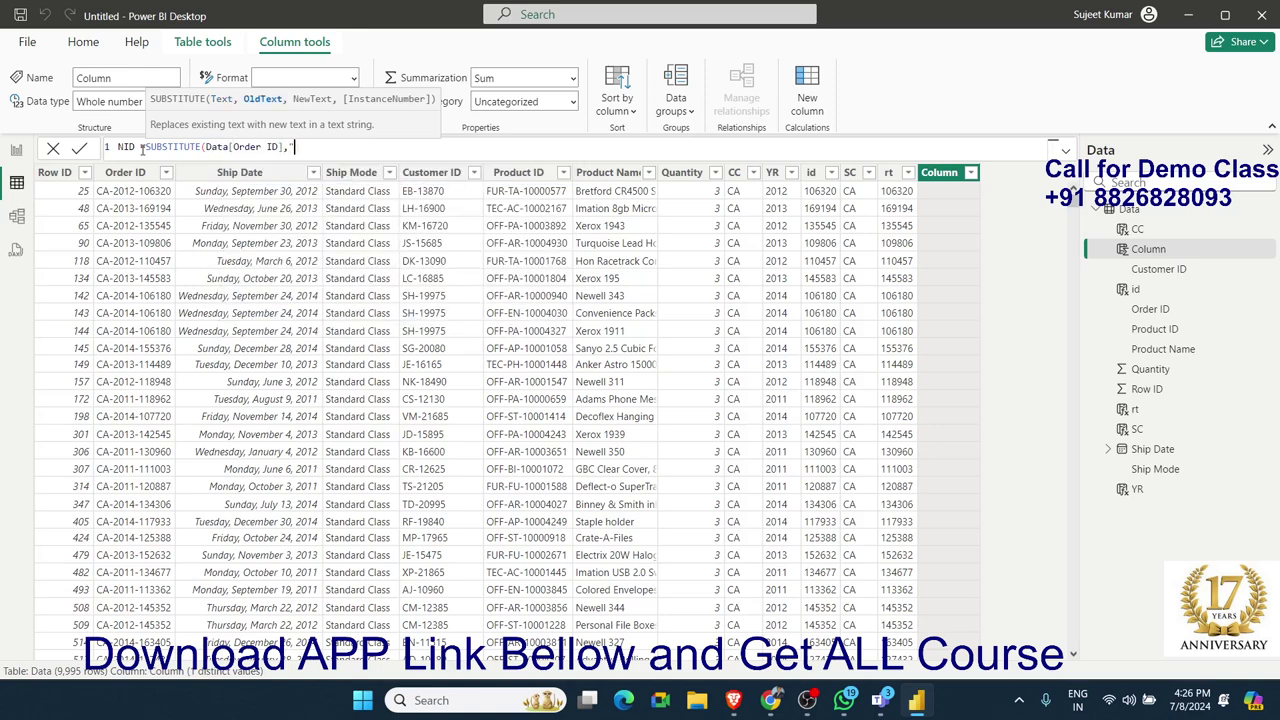
{"action": "type", "text": "-\",\"\""}
{"action": "type", "text": ")"}
{"action": "key", "text": "Return"}
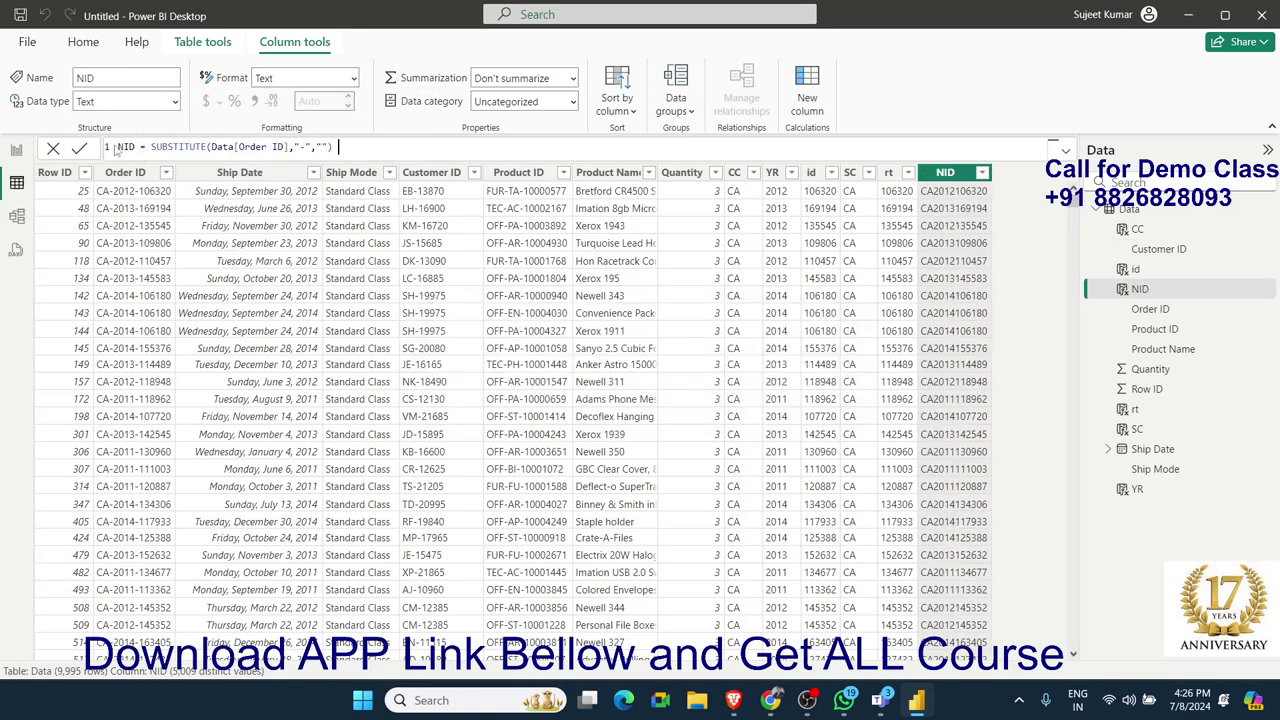
{"action": "left_click", "coordinate": [325, 146]}
Set the last SUBSTITUTE argument to "/" so NID shows Order IDs like CA/2013/169194.
{"action": "type", "text": "/"}
{"action": "key", "text": "Return"}
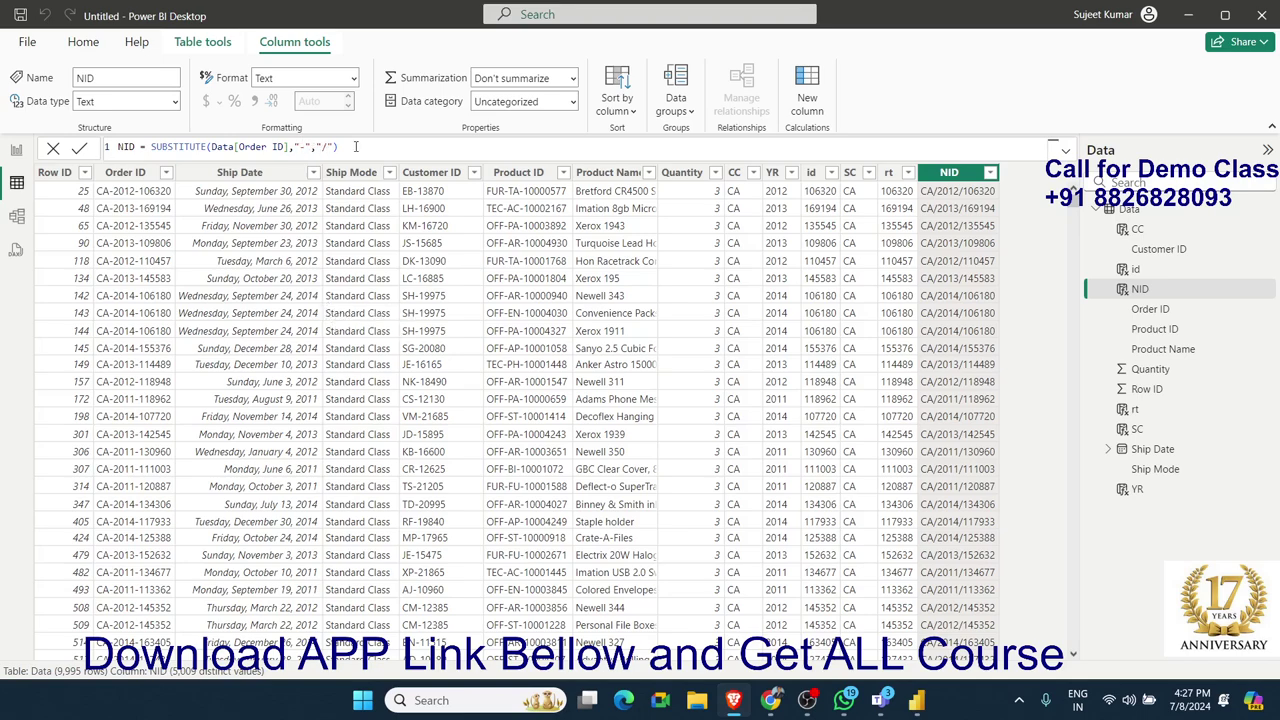
{"action": "left_click_drag", "start_coordinate": [357, 147], "coordinate": [151, 147]}
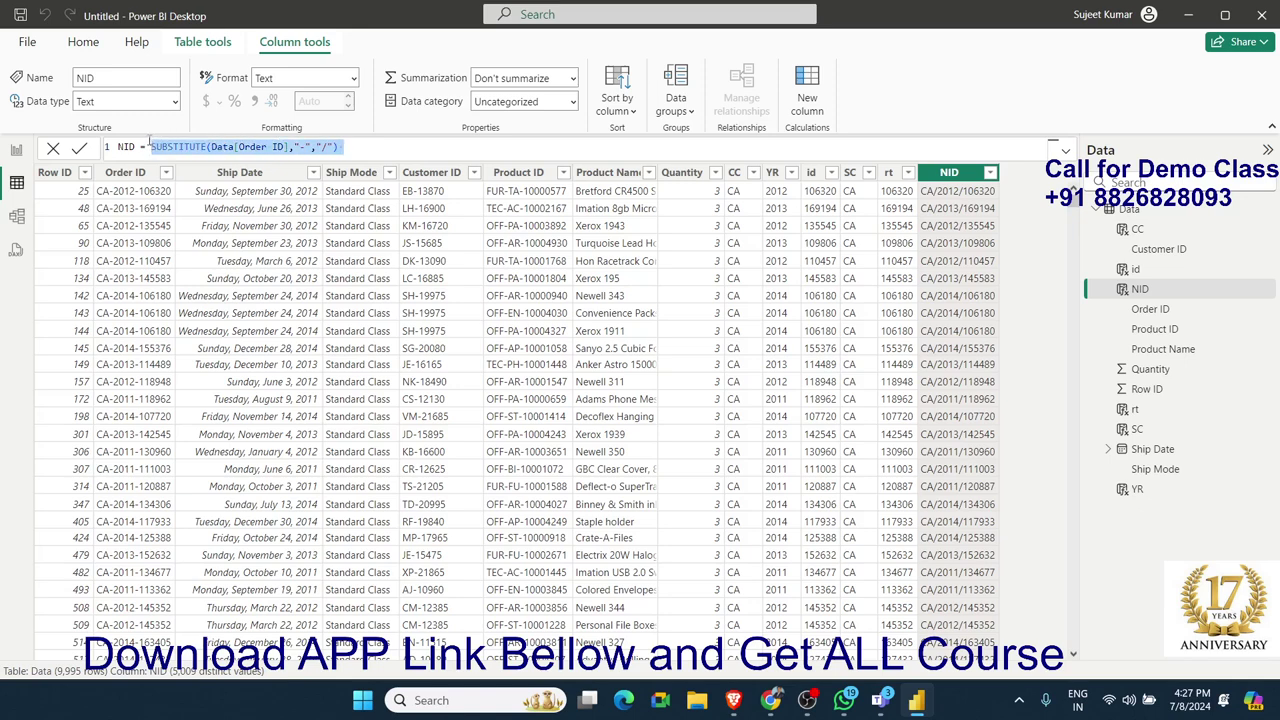
{"action": "key", "text": "End"}
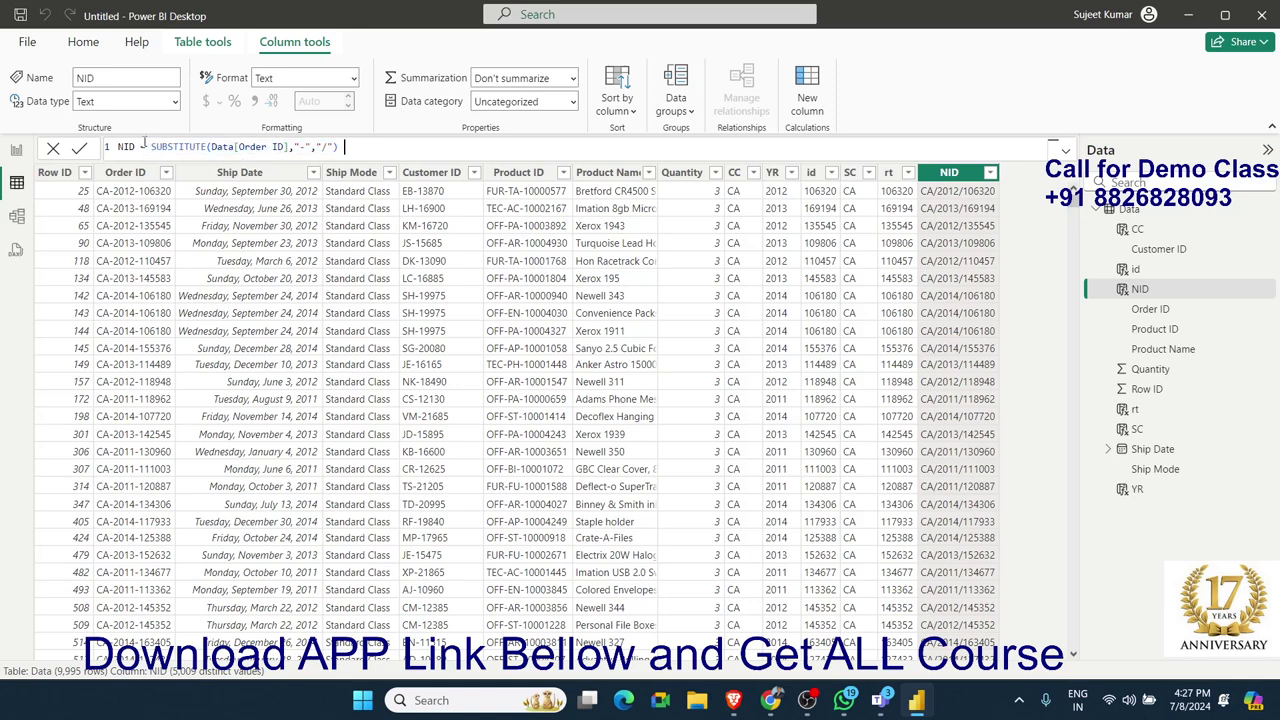
Rewrite NID as REPLACE(Data[Order ID],3,1,".") to turn only the first dash into a dot.
{"action": "left_click_drag", "start_coordinate": [152, 147], "coordinate": [438, 153]}
{"action": "type", "text": "re"}
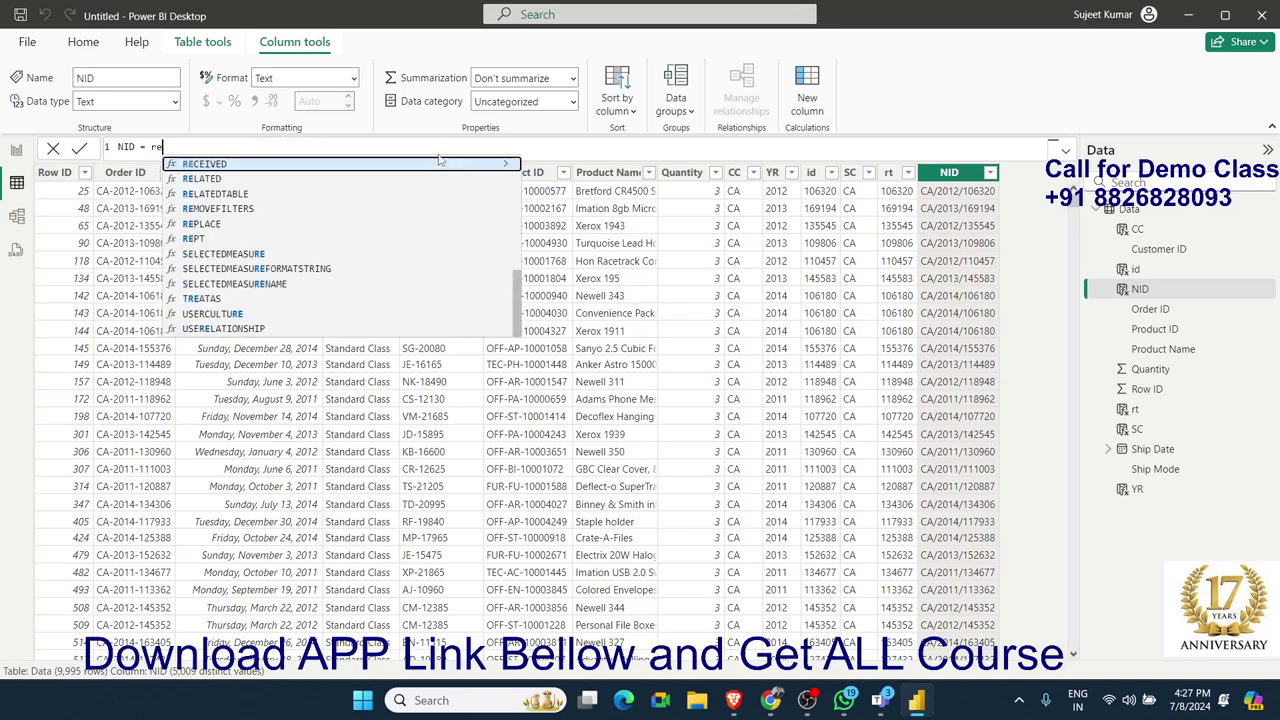
{"action": "type", "text": "pl"}
{"action": "key", "text": "Tab"}
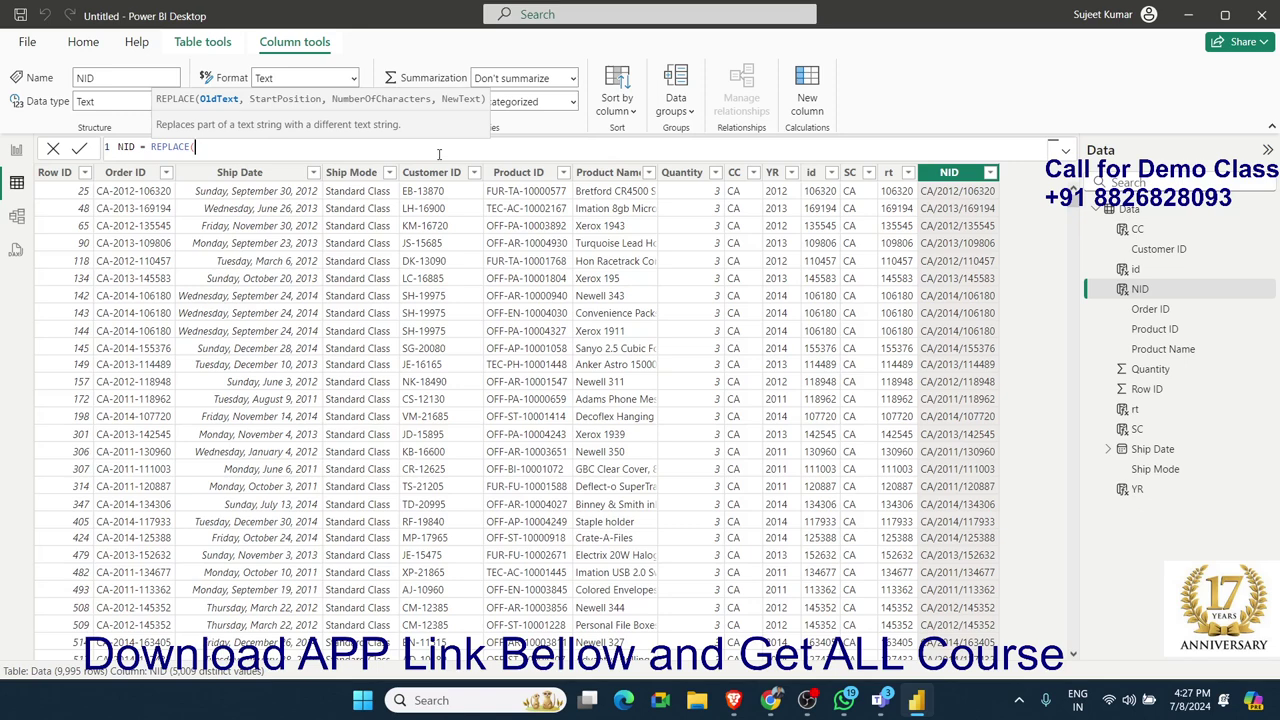
{"action": "type", "text": "Data[Or"}
{"action": "key", "text": "Tab"}
{"action": "type", "text": ","}
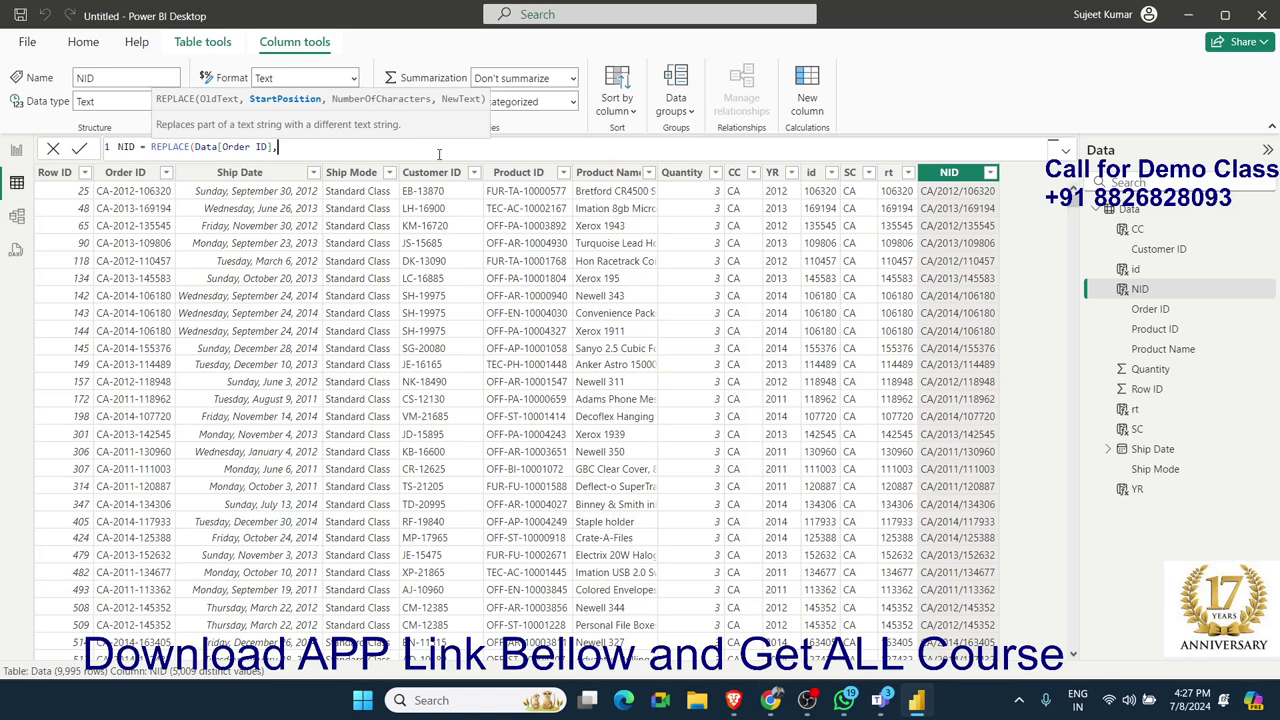
{"action": "type", "text": "3,1"}
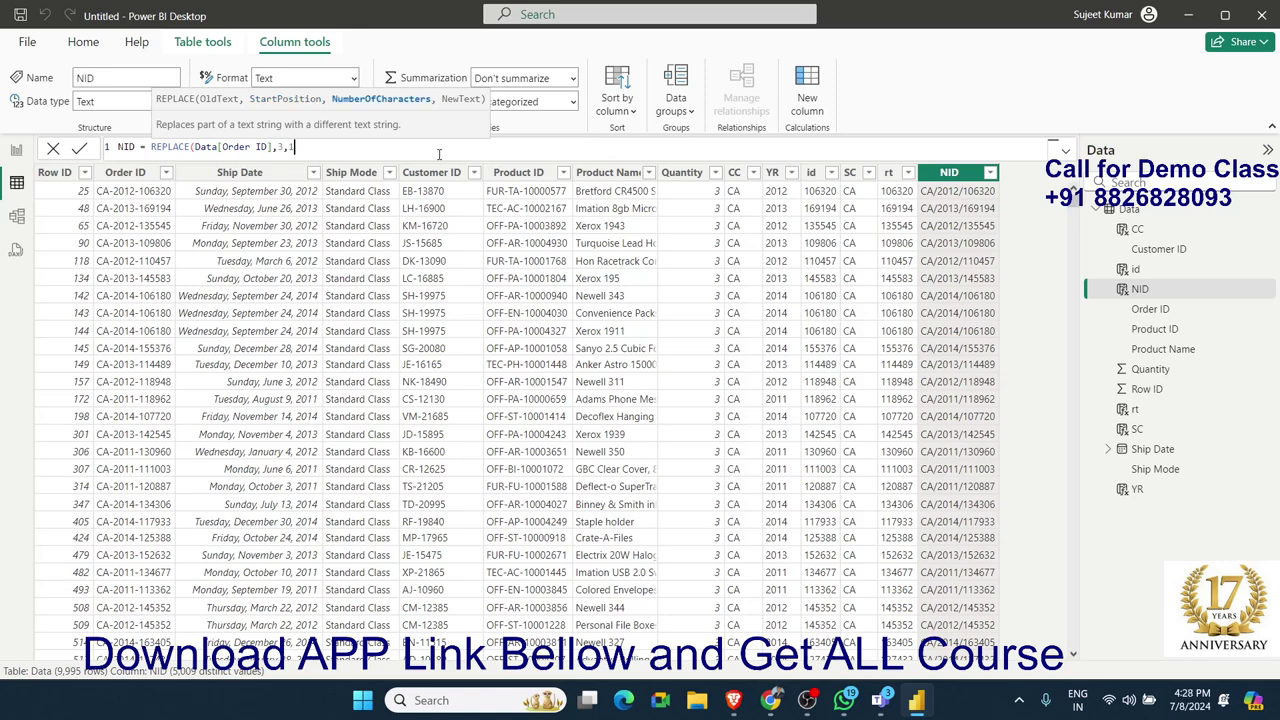
{"action": "type", "text": ",\"."}
{"action": "type", "text": "\")"}
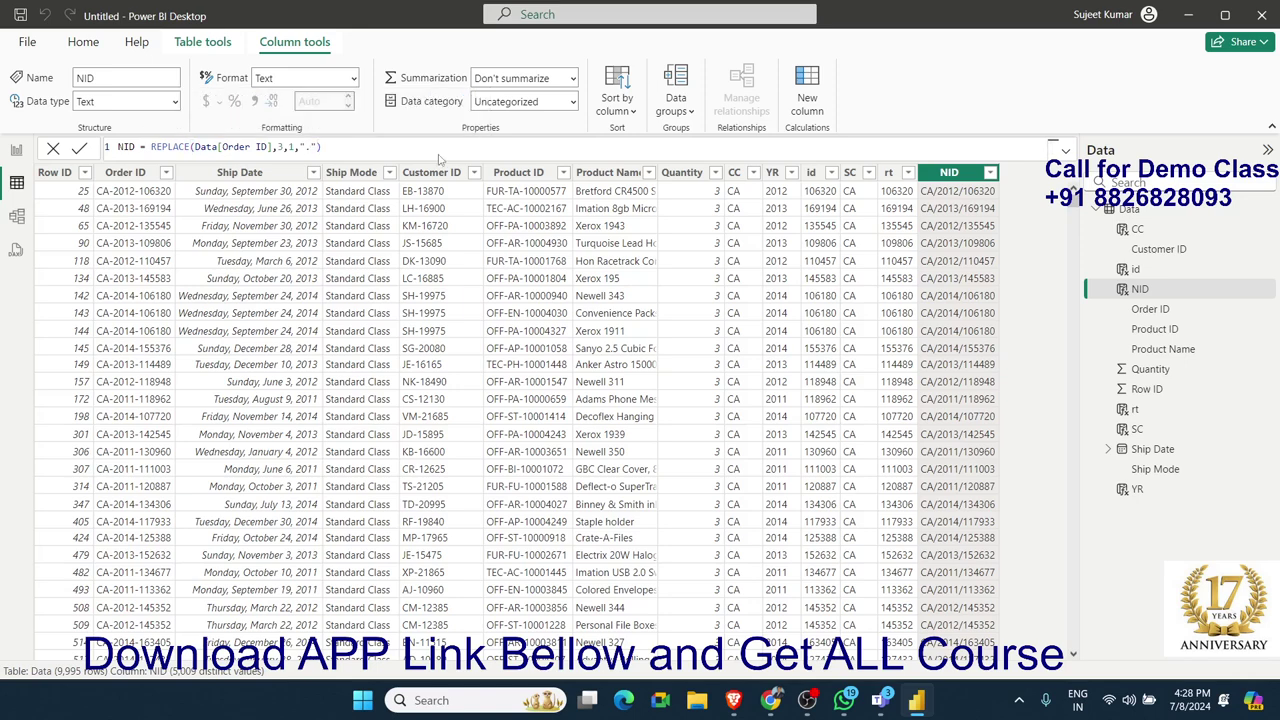
{"action": "key", "text": "Return"}
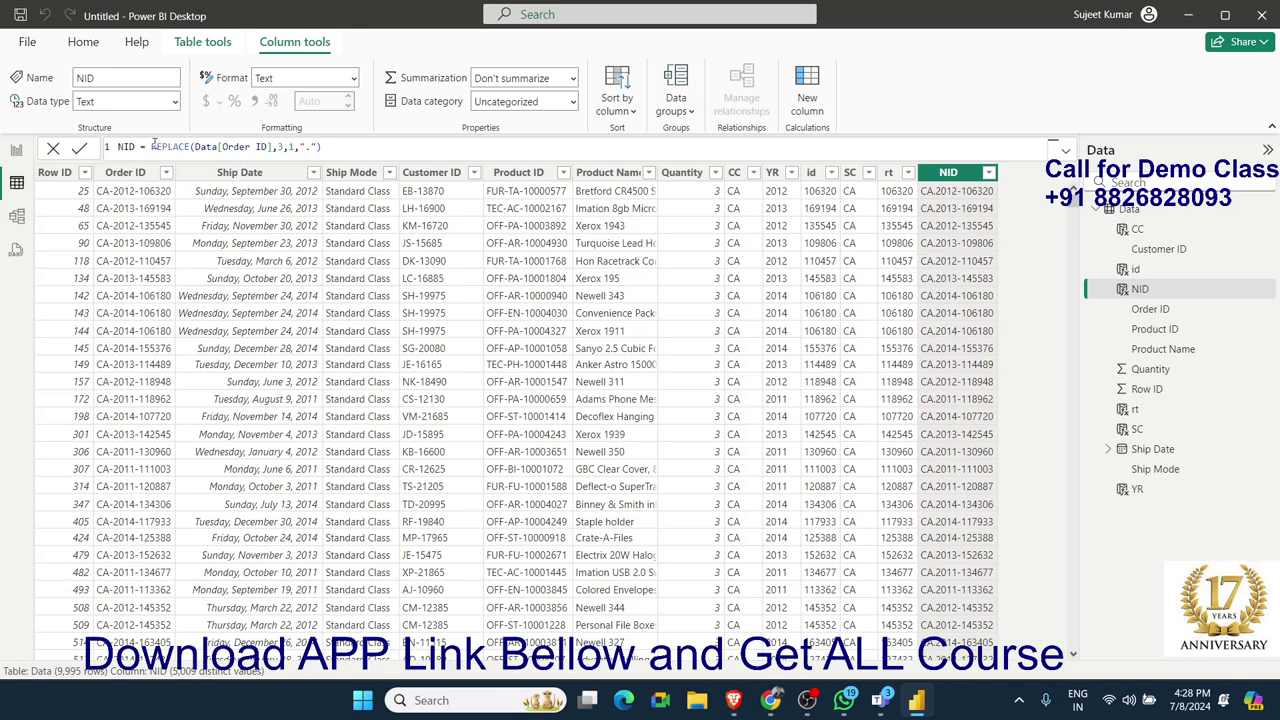
{"action": "left_click_drag", "start_coordinate": [151, 146], "coordinate": [322, 147]}
Redefine NID as VALUE(Data[Quantity]), a decimal column returning each row's quantity.
{"action": "type", "text": "va"}
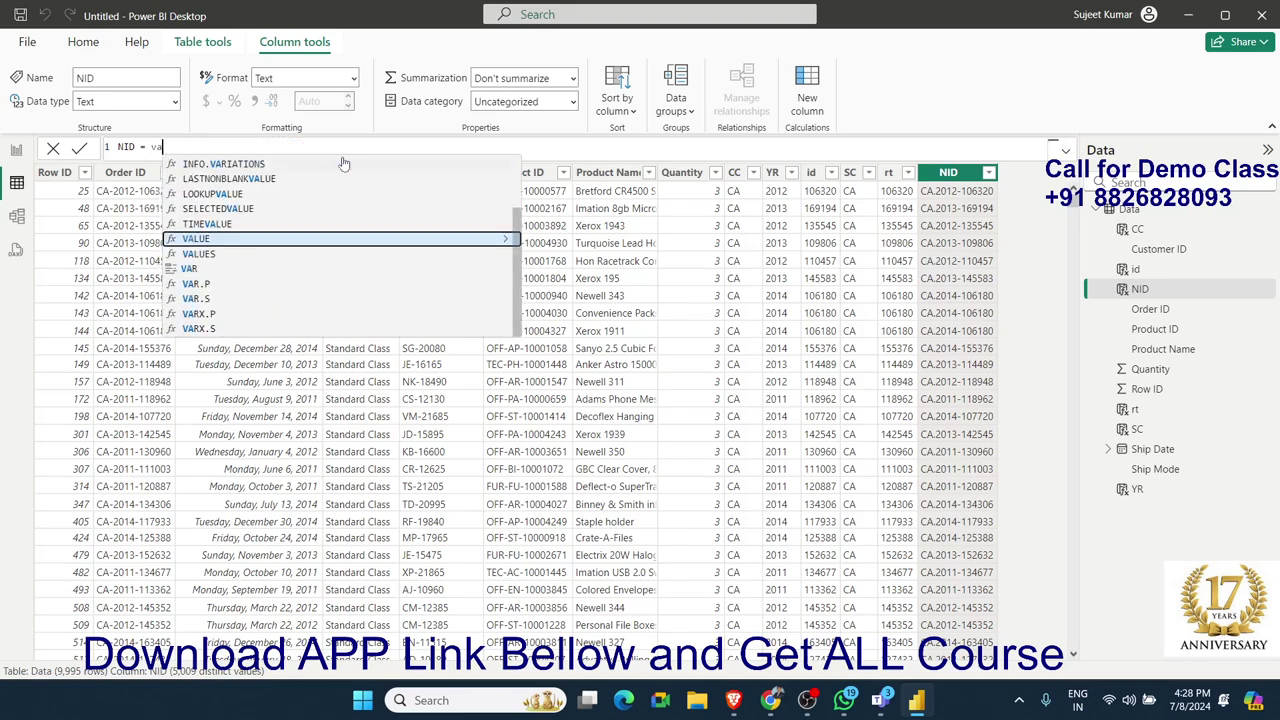
{"action": "key", "text": "Tab"}
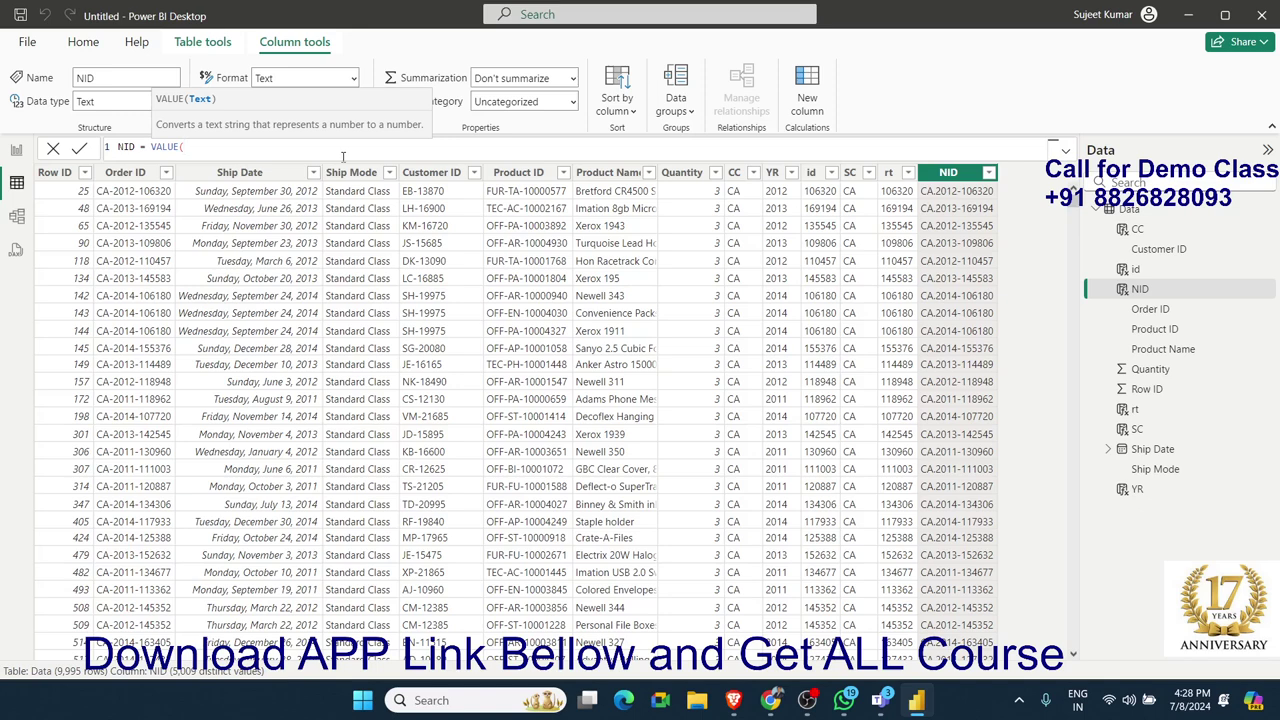
{"action": "type", "text": "qu"}
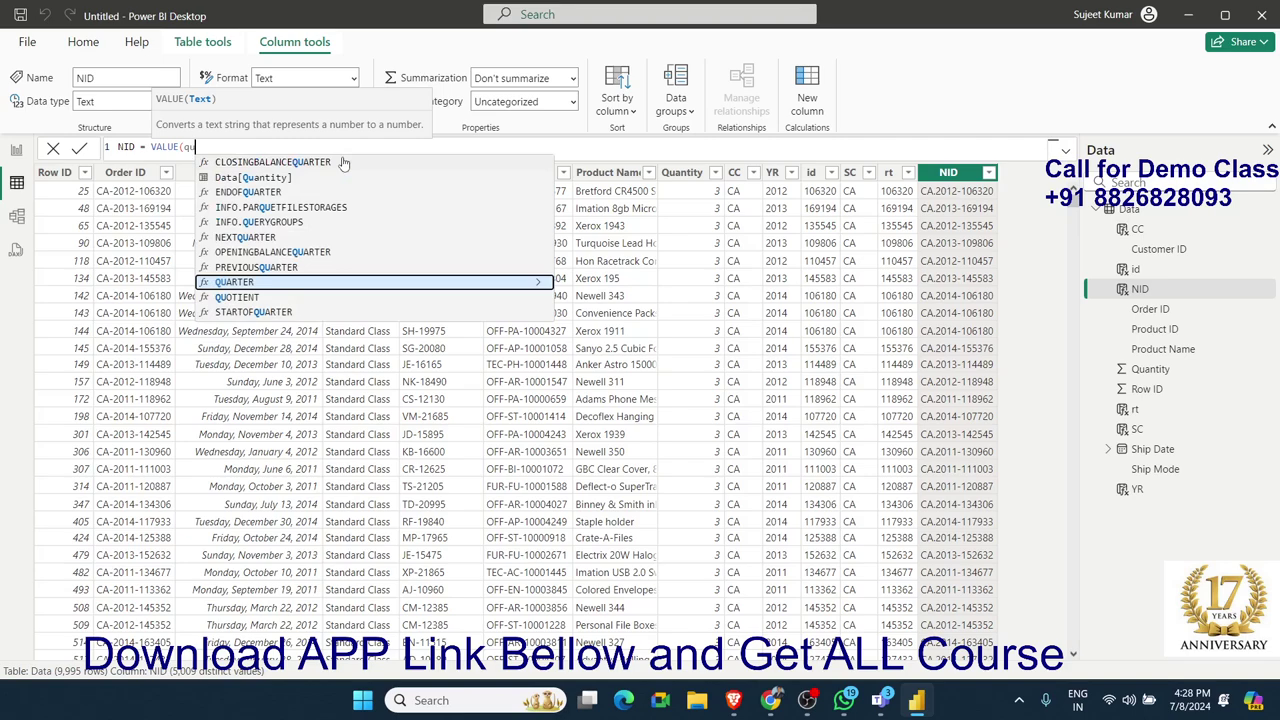
{"action": "key", "text": "Up"}
{"action": "key", "text": "Up"}
{"action": "key", "text": "Up"}
{"action": "key", "text": "Up"}
{"action": "key", "text": "Up"}
{"action": "key", "text": "Up"}
{"action": "key", "text": "Up"}
{"action": "key", "text": "Tab"}
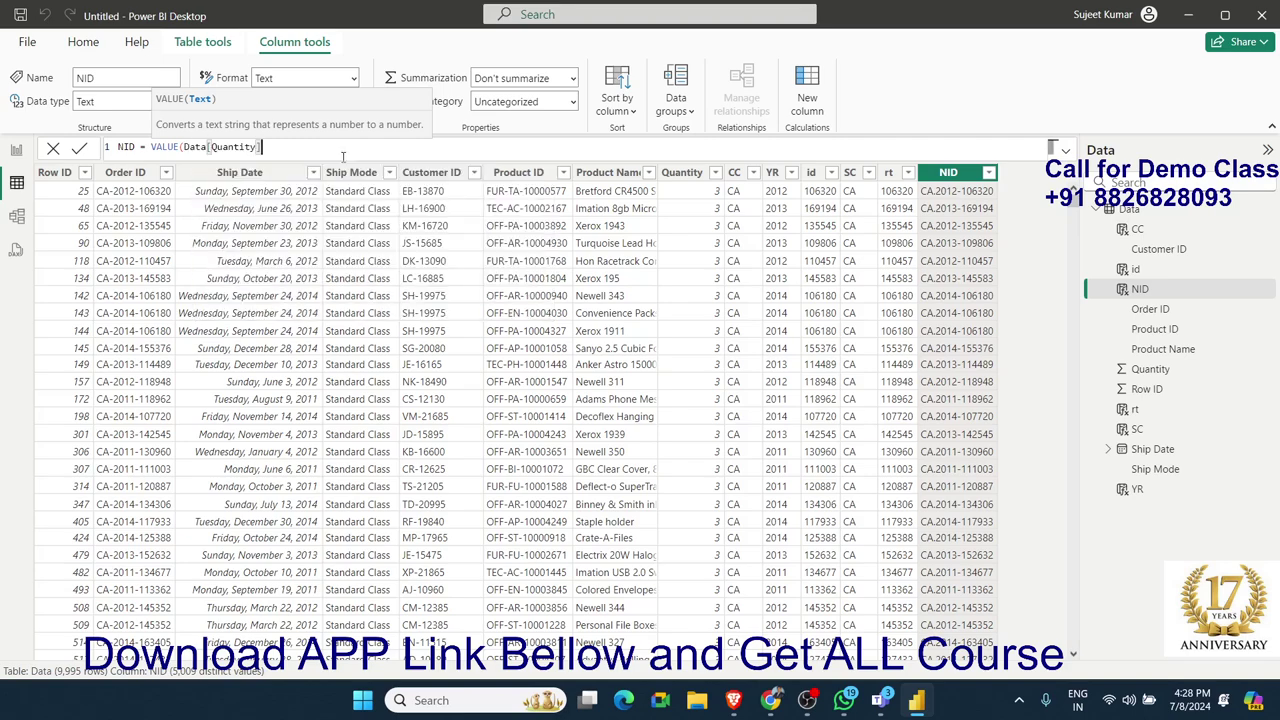
{"action": "type", "text": ")"}
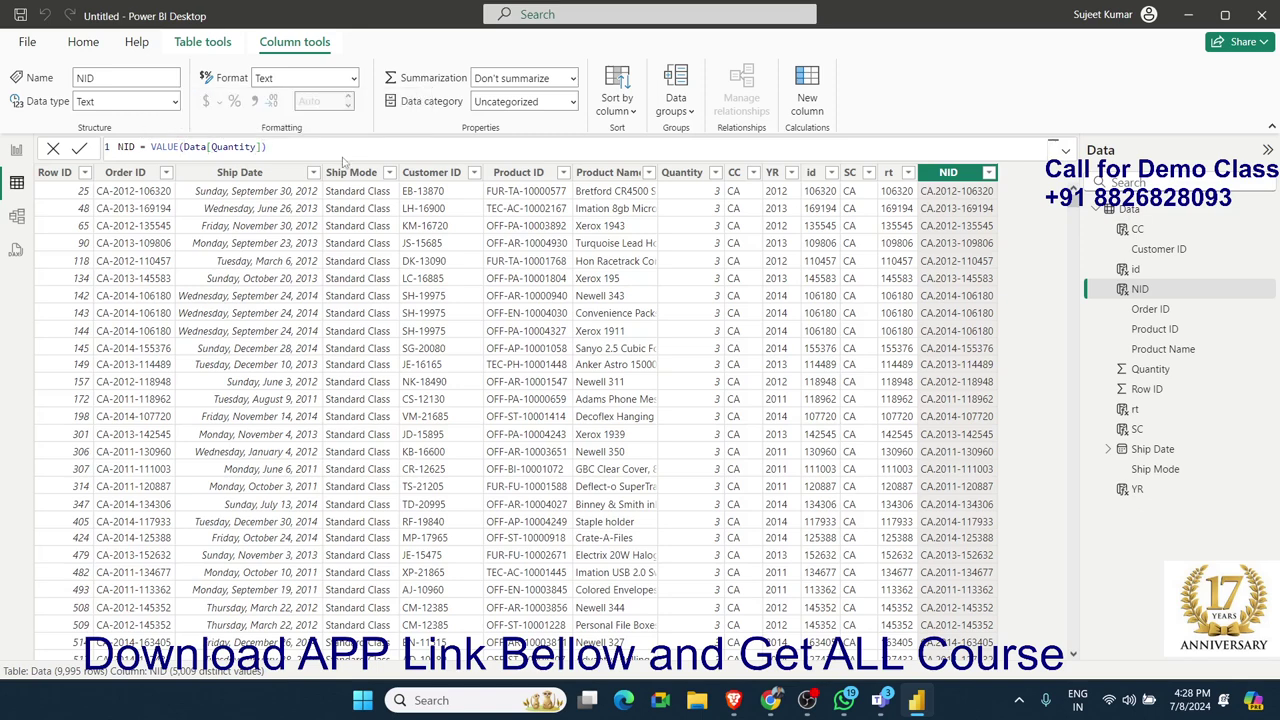
{"action": "key", "text": "Return"}
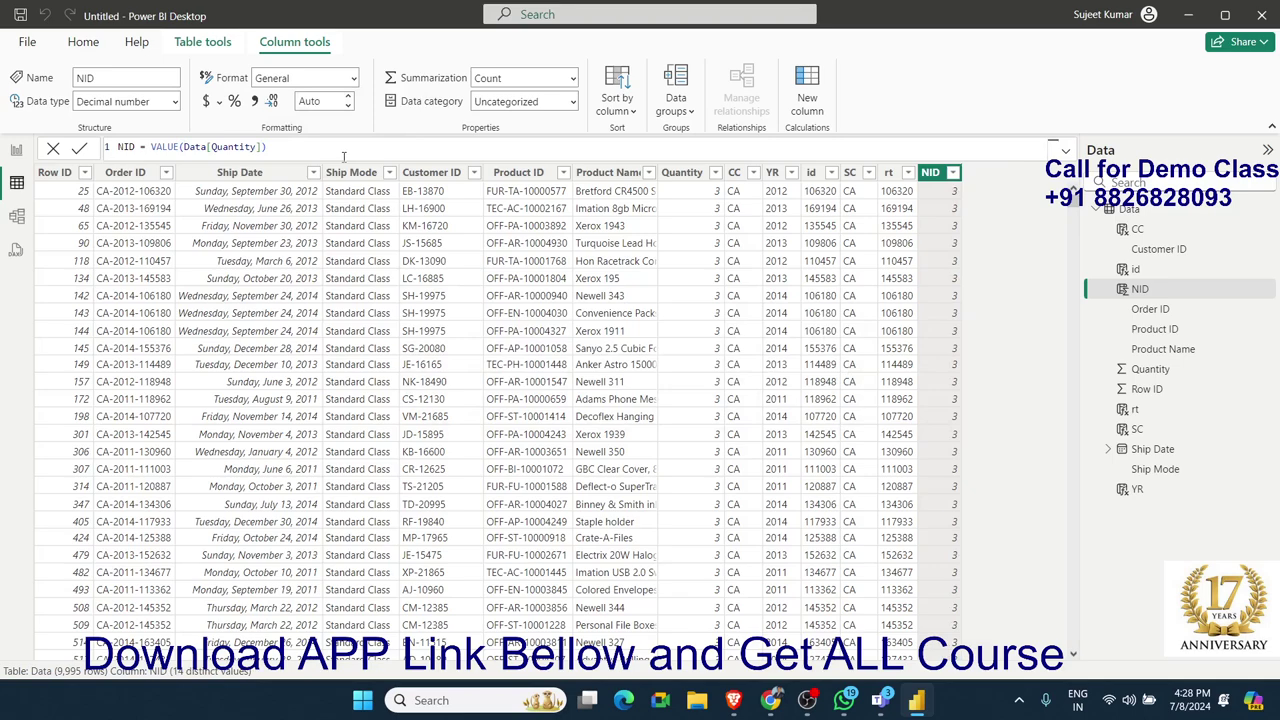
{"action": "left_click", "coordinate": [318, 150]}
{"action": "left_click", "coordinate": [151, 147], "text": "shift"}
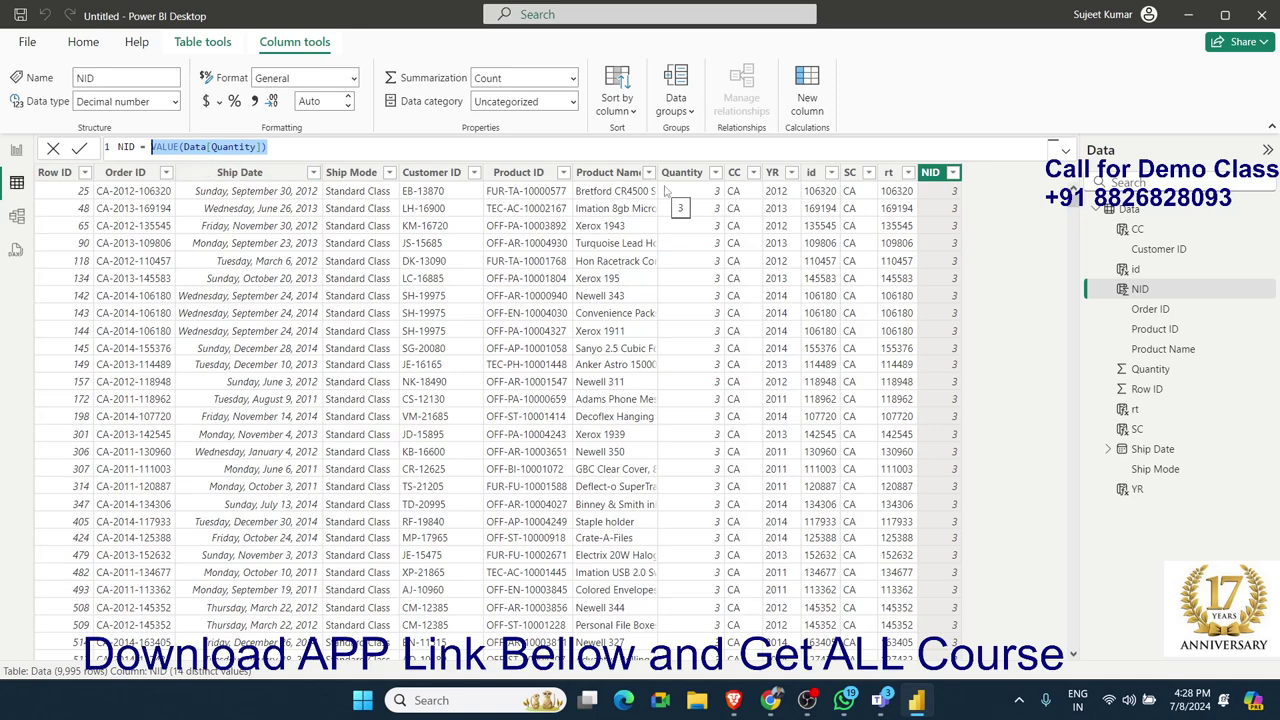
Set NID to Data[CC]&"-"&Data[id] to join country code and id.
{"action": "type", "text": "cc"}
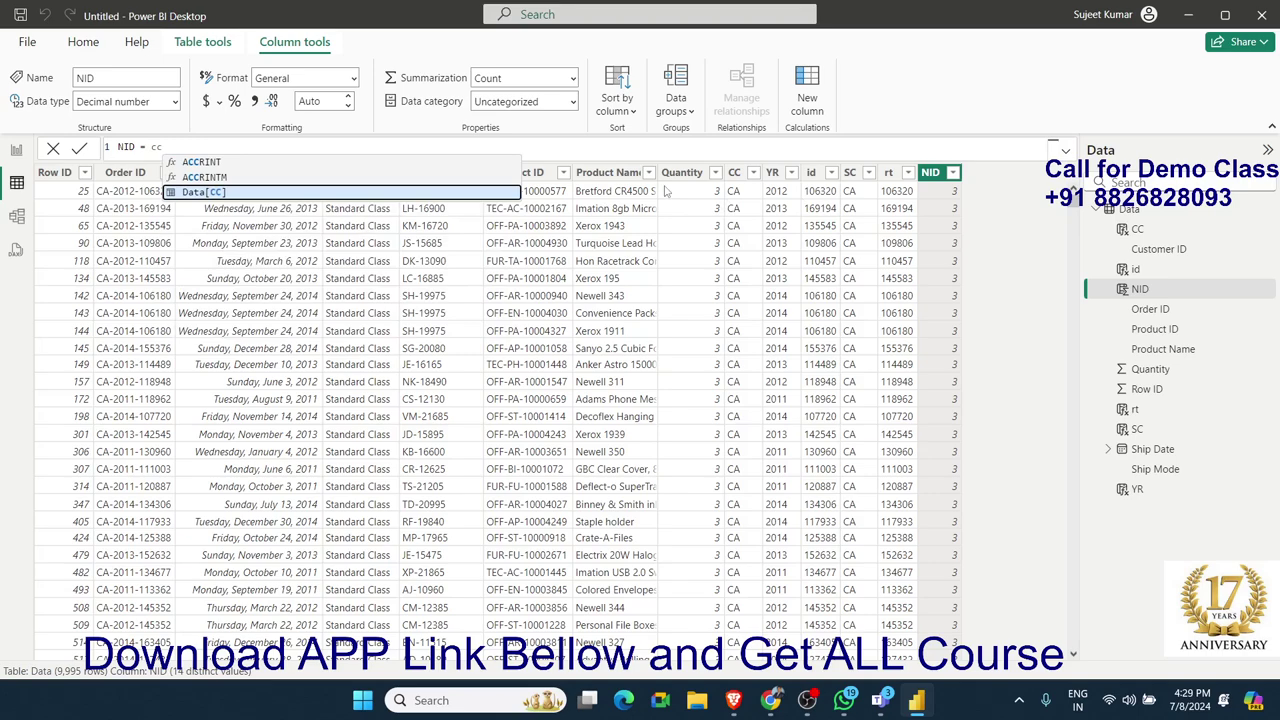
{"action": "key", "text": "Tab"}
{"action": "type", "text": "&"}
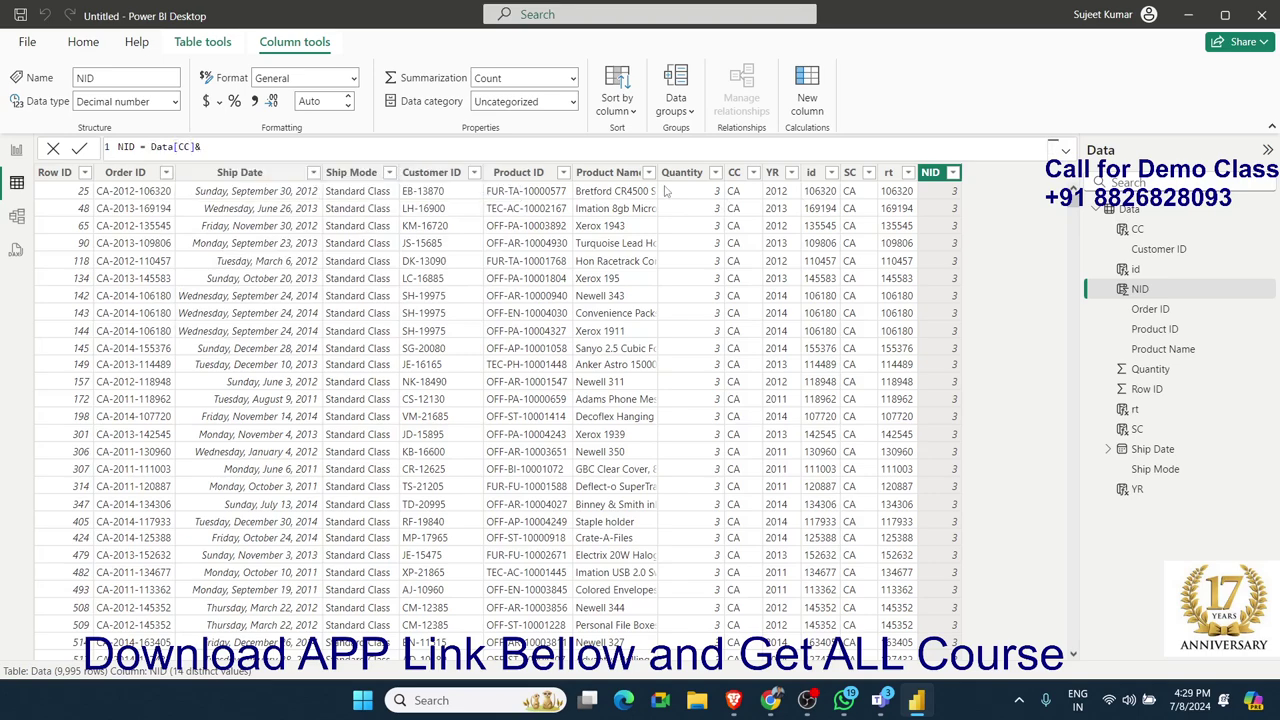
{"action": "type", "text": "\"-\""}
{"action": "type", "text": "&"}
{"action": "type", "text": "Data[id]"}
{"action": "key", "text": "Return"}
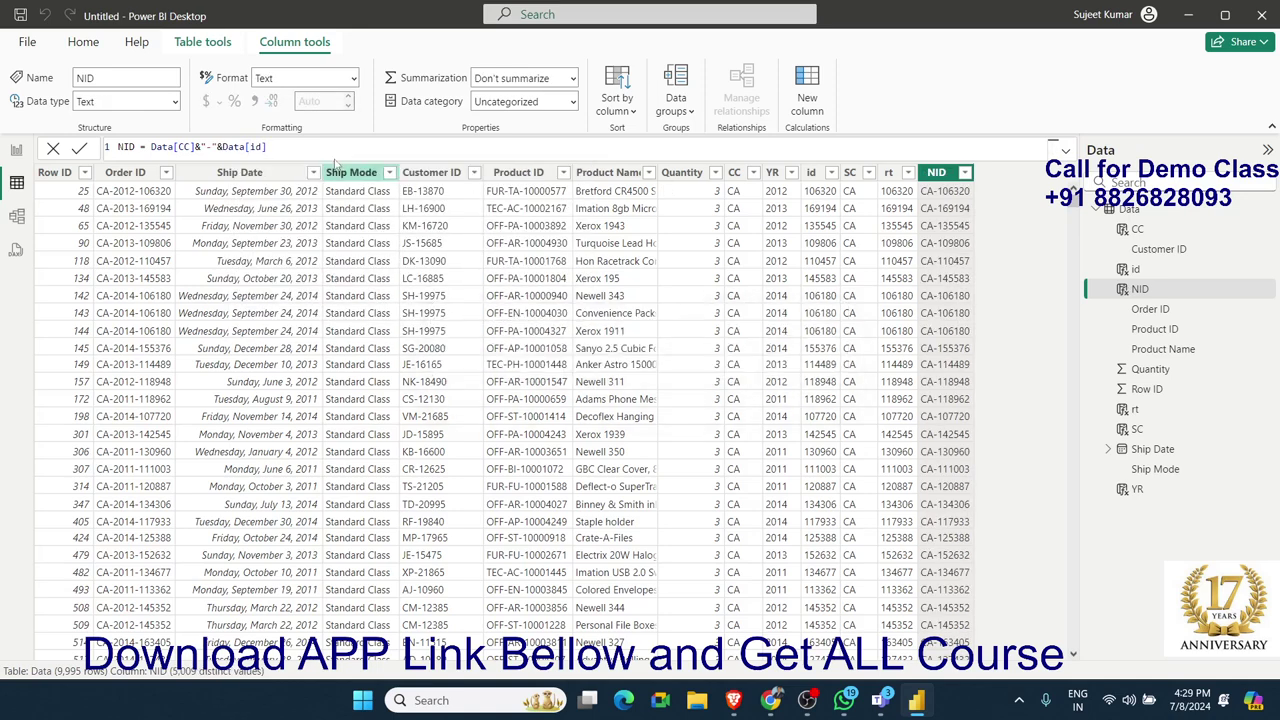
Replace the ampersand after Data[CC] with a plus operator.
{"action": "left_click", "coordinate": [199, 147]}
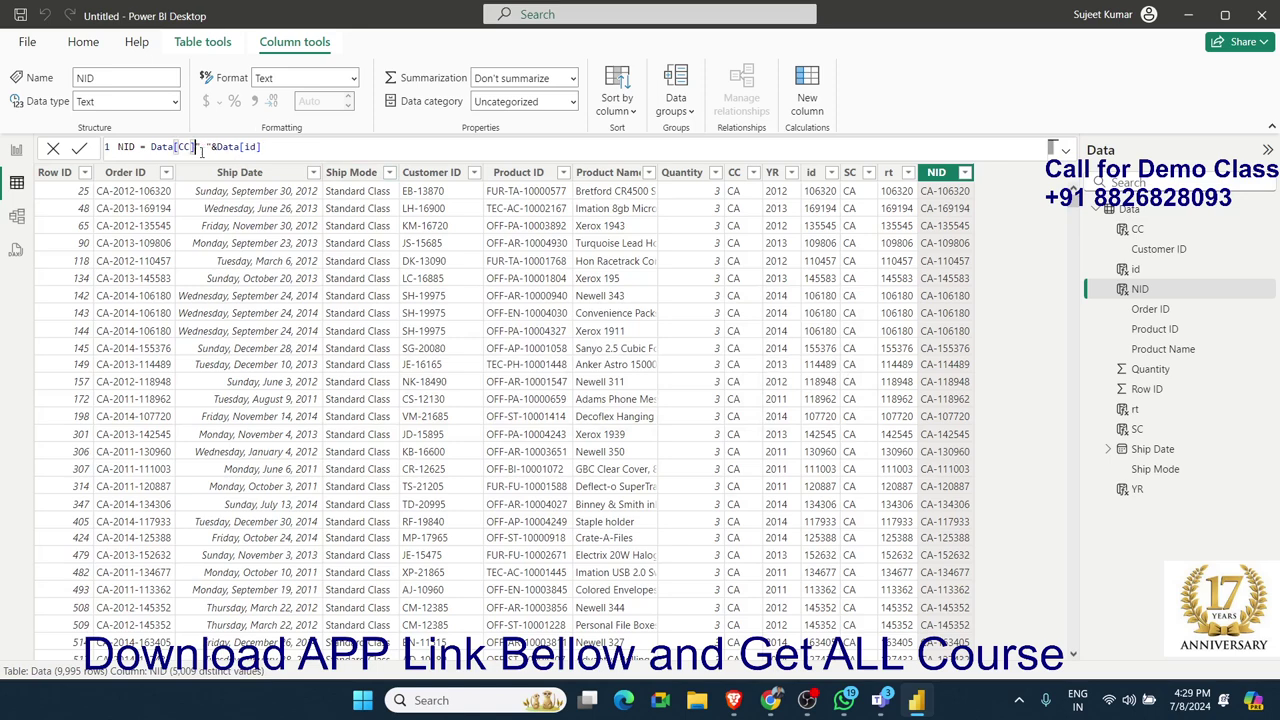
{"action": "key", "text": "BackSpace"}
{"action": "type", "text": "+"}
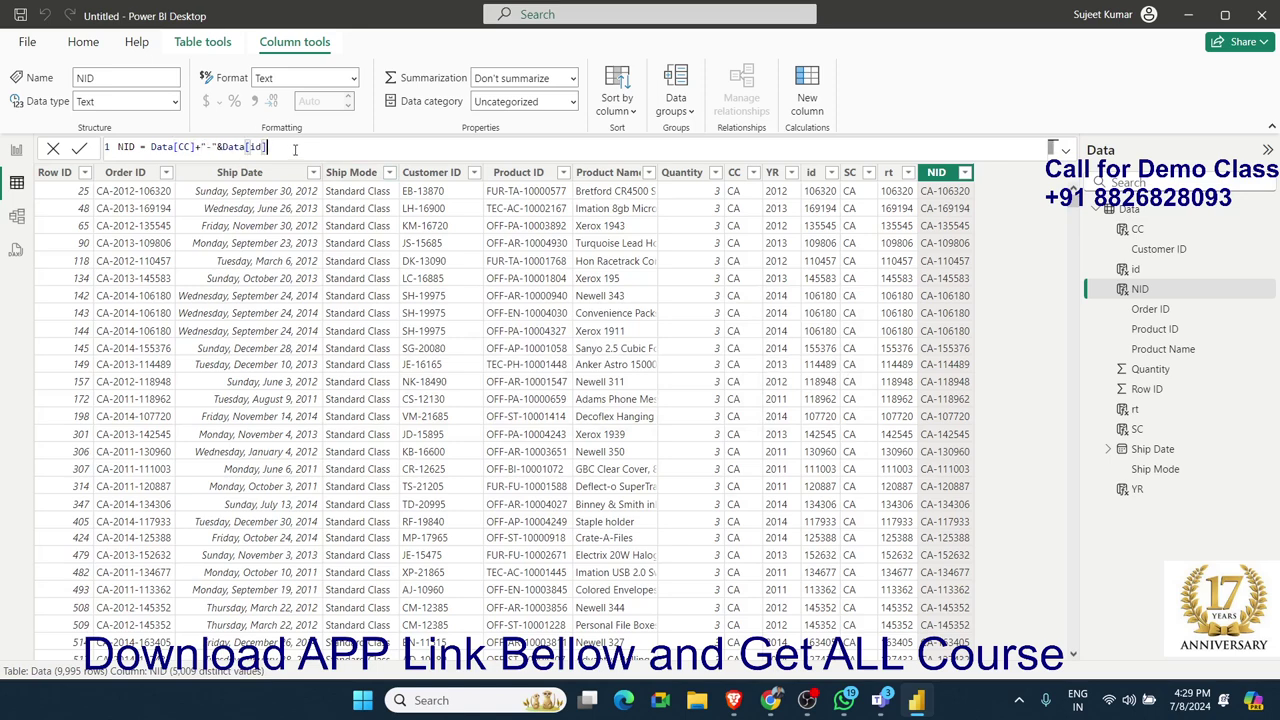
{"action": "key", "text": "Return"}
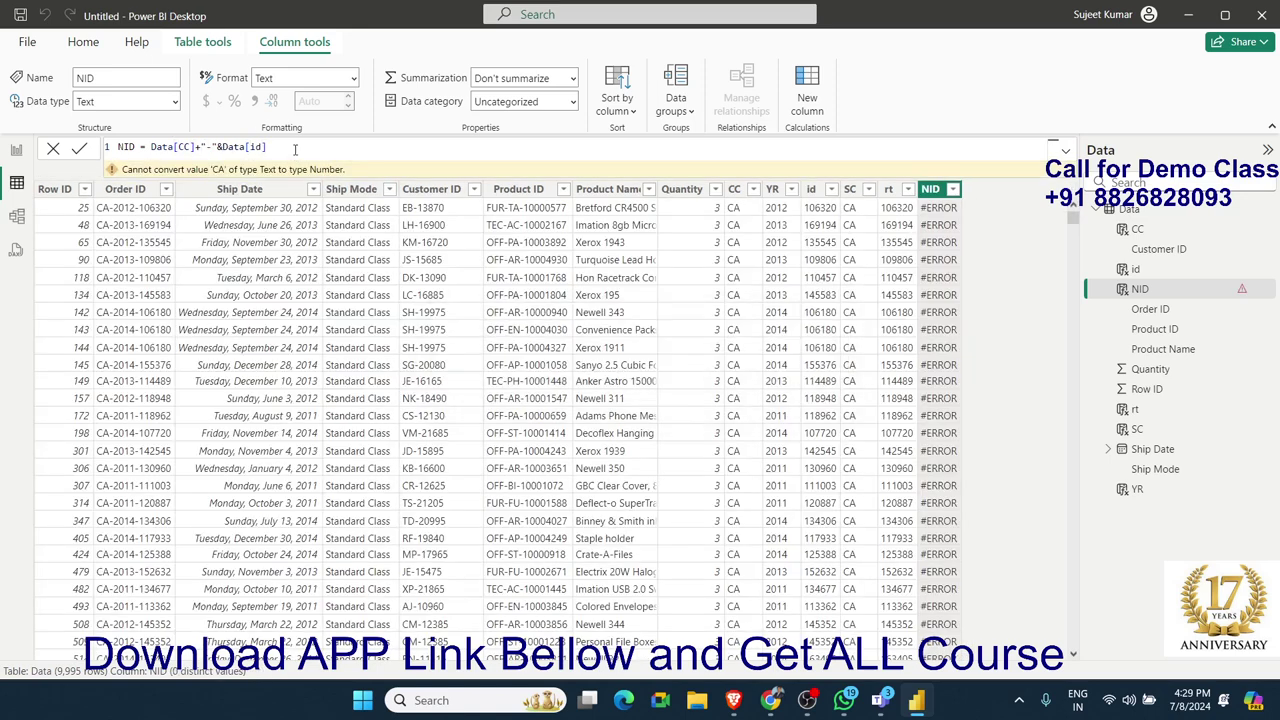
Restore the ampersand after Data[CC] so NID gives values like CA-106320.
{"action": "left_click", "coordinate": [295, 148]}
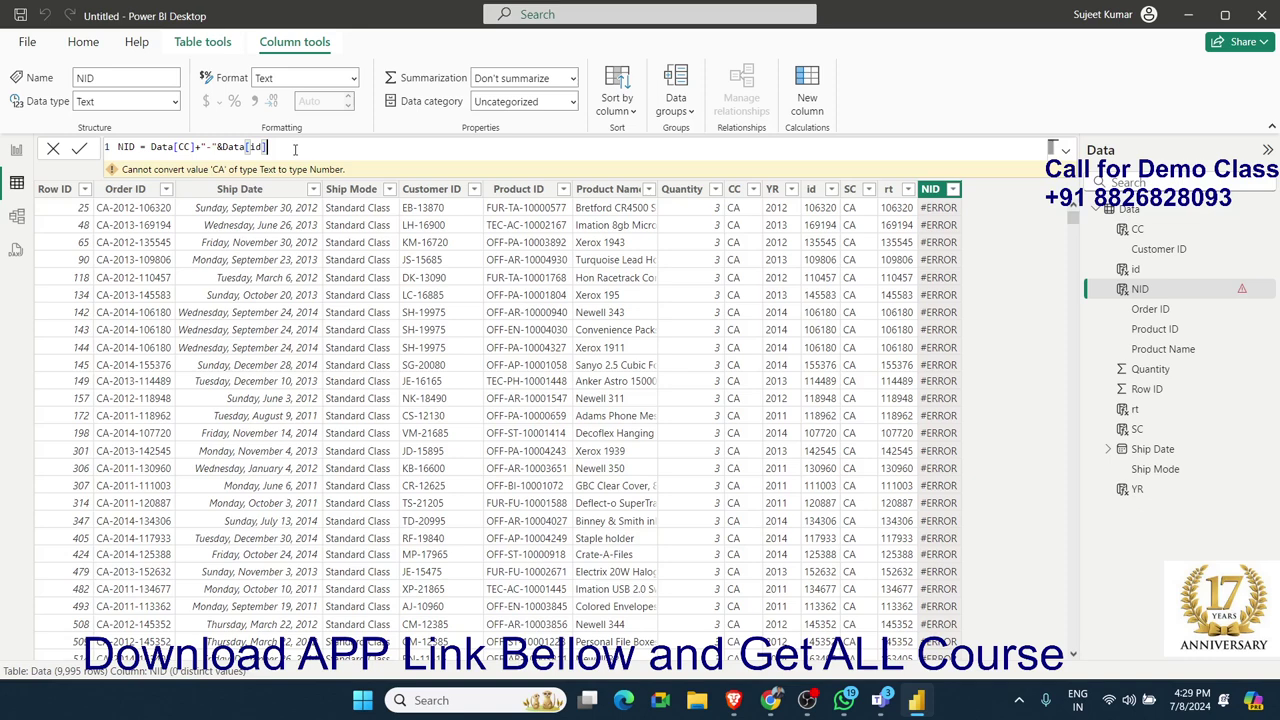
{"action": "left_click", "coordinate": [201, 147]}
{"action": "key", "text": "BackSpace"}
{"action": "type", "text": "&"}
{"action": "key", "text": "Return"}
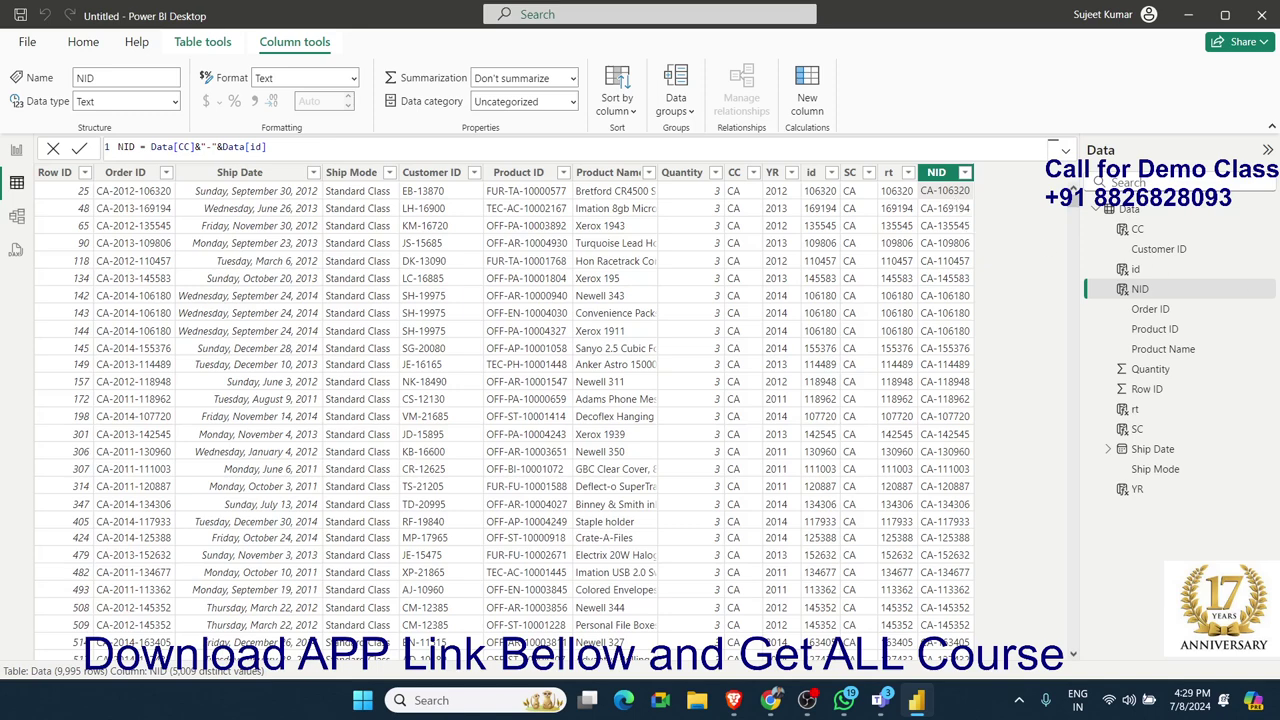
{"action": "key", "text": "alt+Tab"}
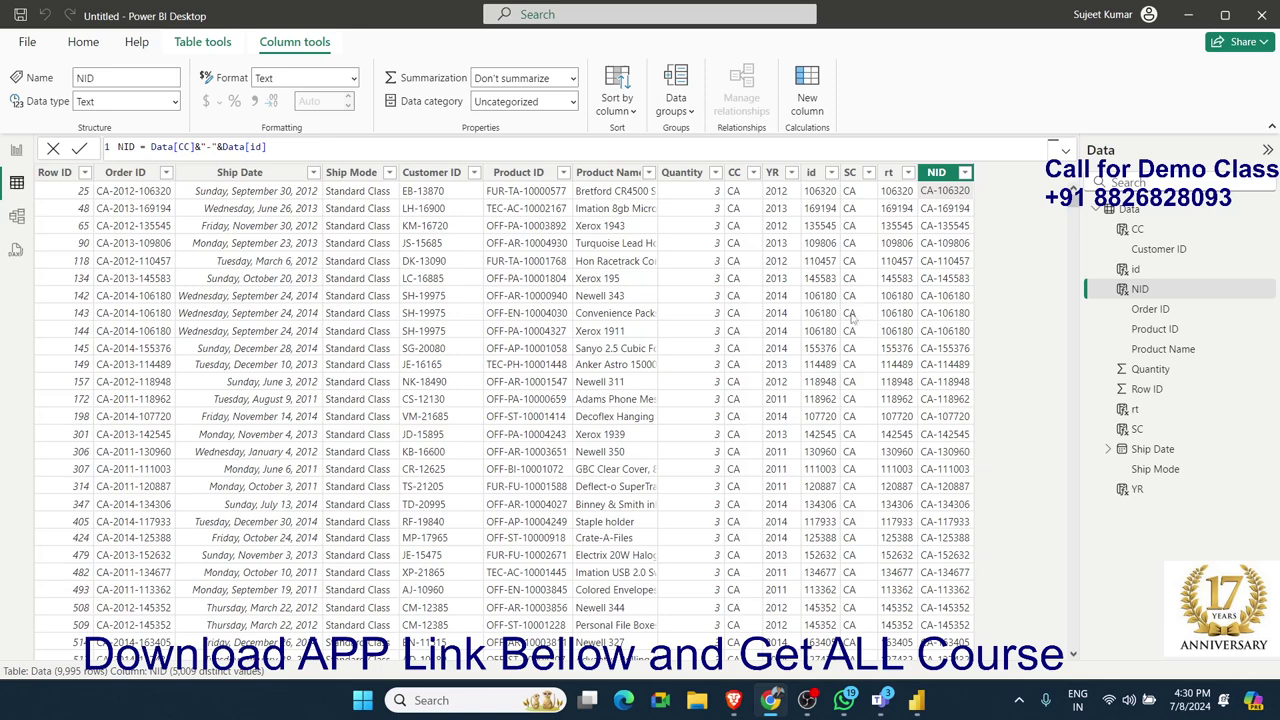
{"action": "left_click_drag", "start_coordinate": [152, 147], "coordinate": [339, 146]}
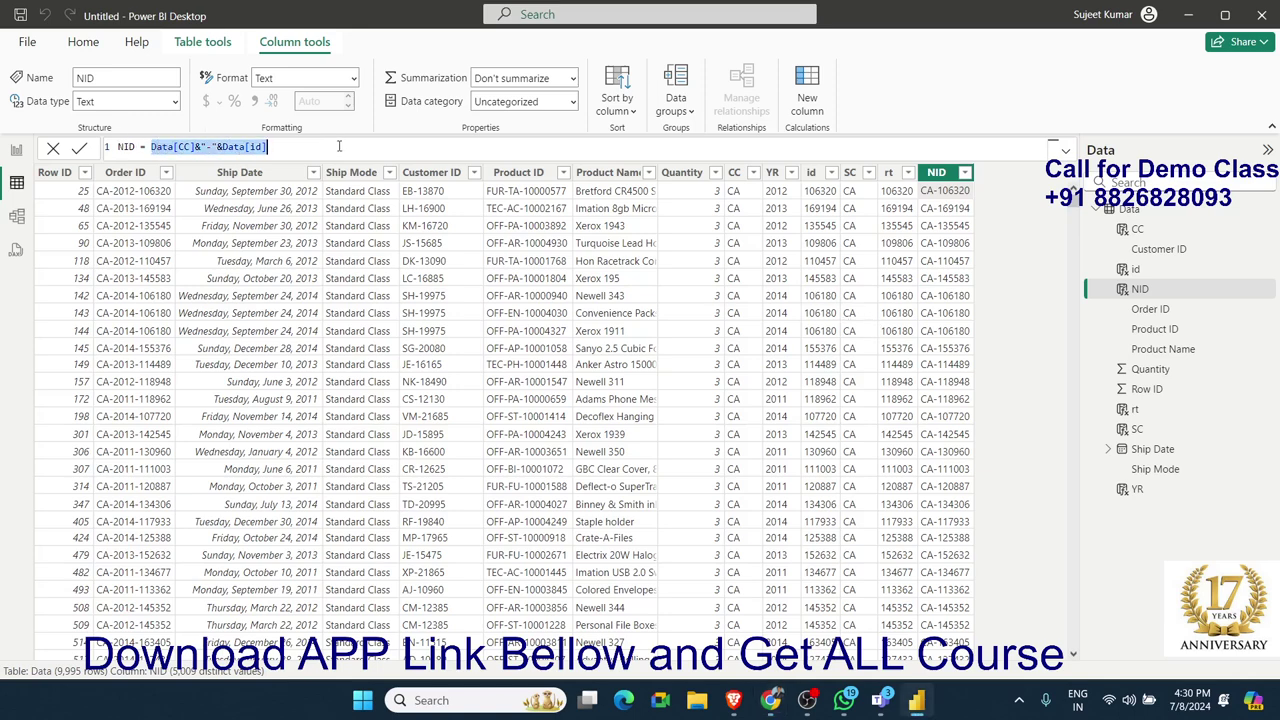
Redefine NID as Data[Quantity]=3, a True/false column showing True in every row.
{"action": "type", "text": "qty"}
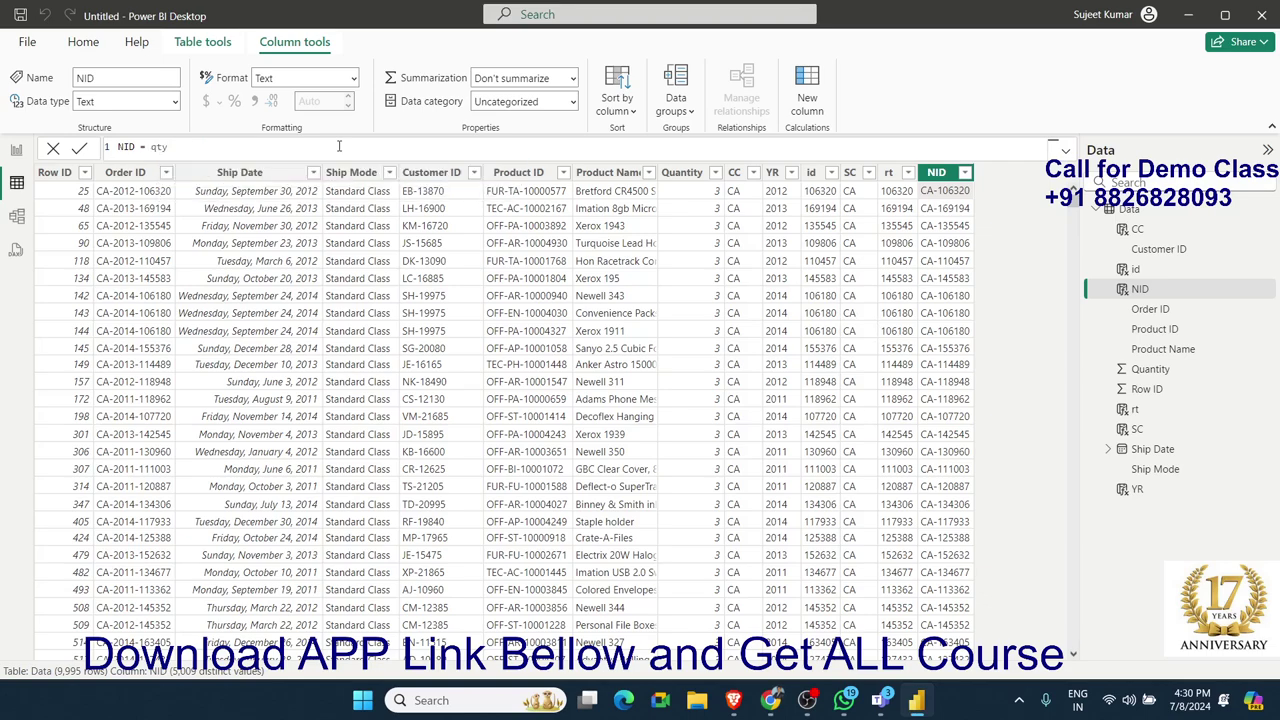
{"action": "key", "text": "BackSpace"}
{"action": "key", "text": "BackSpace"}
{"action": "key", "text": "BackSpace"}
{"action": "type", "text": "DATES"}
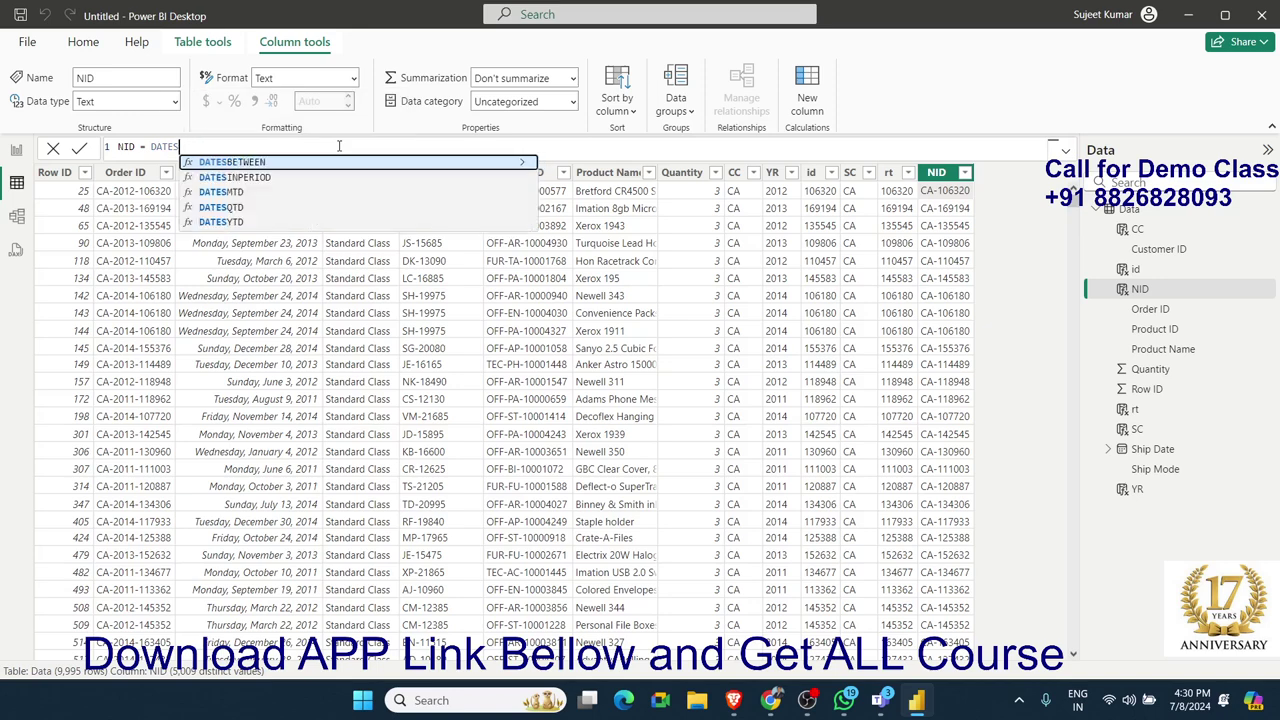
{"action": "key", "text": "BackSpace"}
{"action": "key", "text": "BackSpace"}
{"action": "key", "text": "BackSpace"}
{"action": "key", "text": "BackSpace"}
{"action": "key", "text": "BackSpace"}
{"action": "type", "text": "q"}
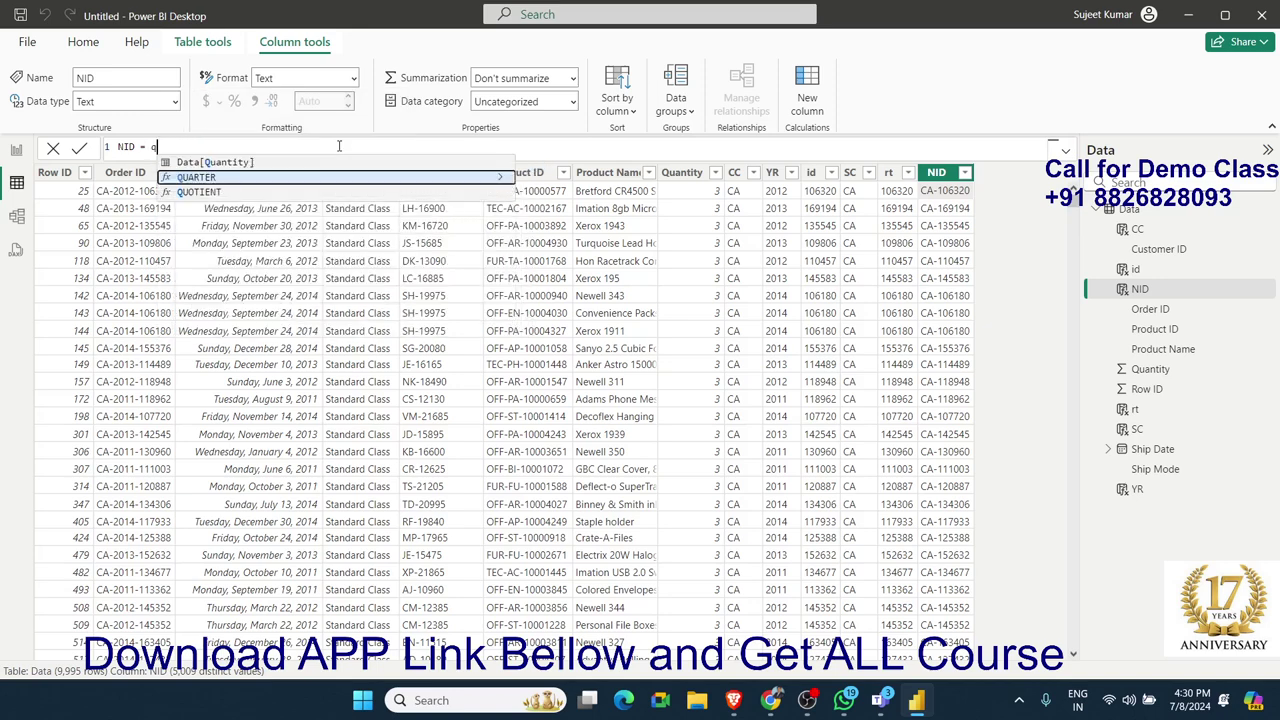
{"action": "key", "text": "Up"}
{"action": "key", "text": "Tab"}
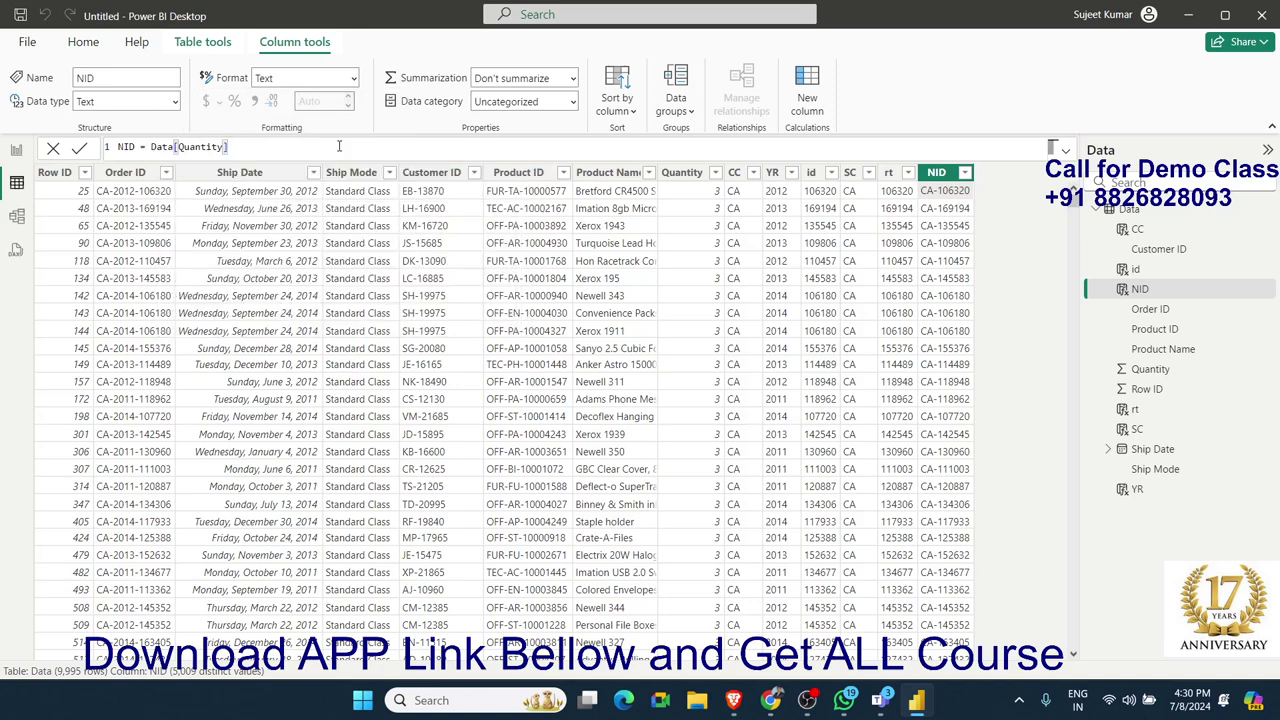
{"action": "type", "text": "="}
{"action": "type", "text": "3"}
{"action": "key", "text": "Return"}
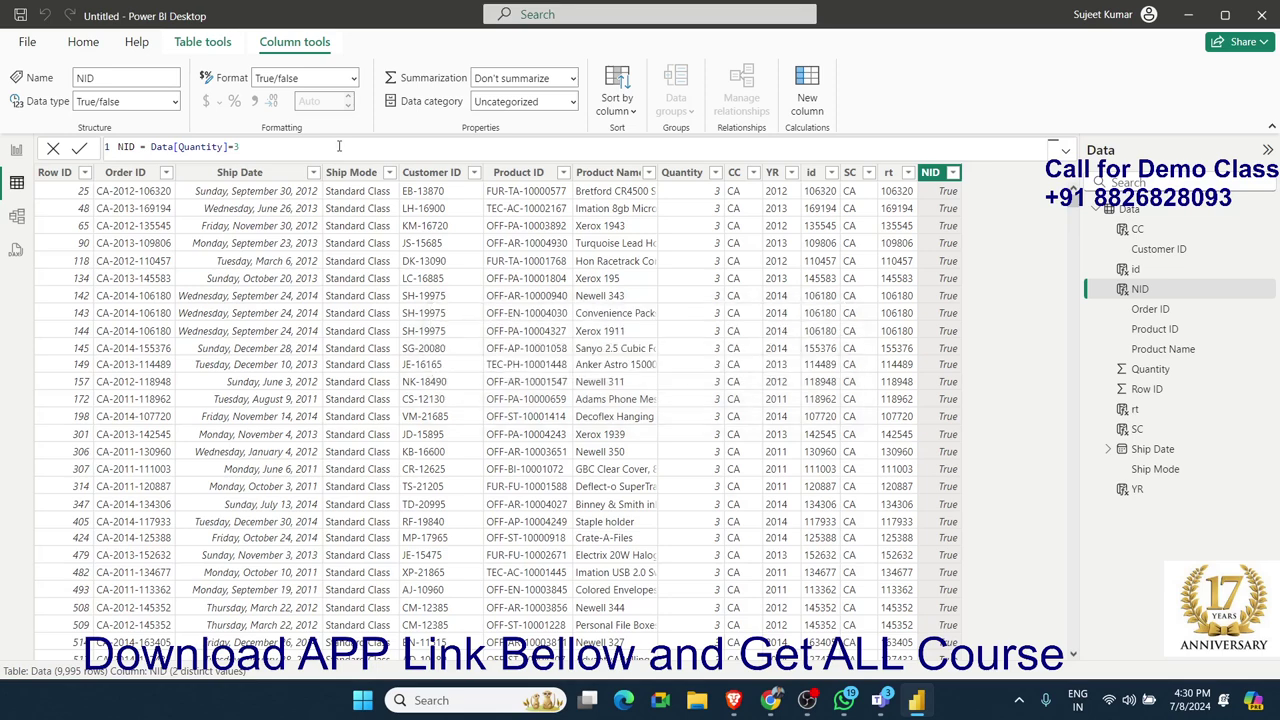
{"action": "left_click_drag", "start_coordinate": [238, 146], "coordinate": [151, 146]}
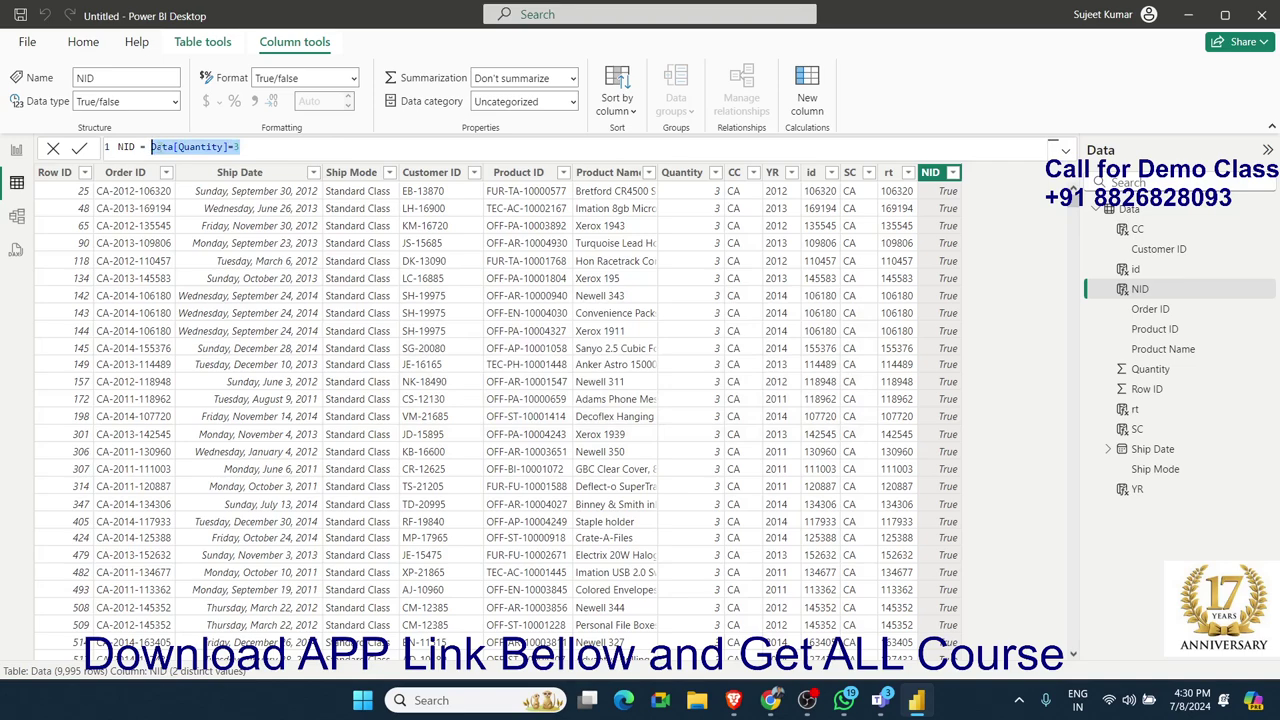
{"action": "type", "text": "S"}
{"action": "key", "text": "BackSpace"}
Enter a first-draft EXACT formula on Data[SC] against the text "cc".
{"action": "type", "text": "S"}
{"action": "key", "text": "BackSpace"}
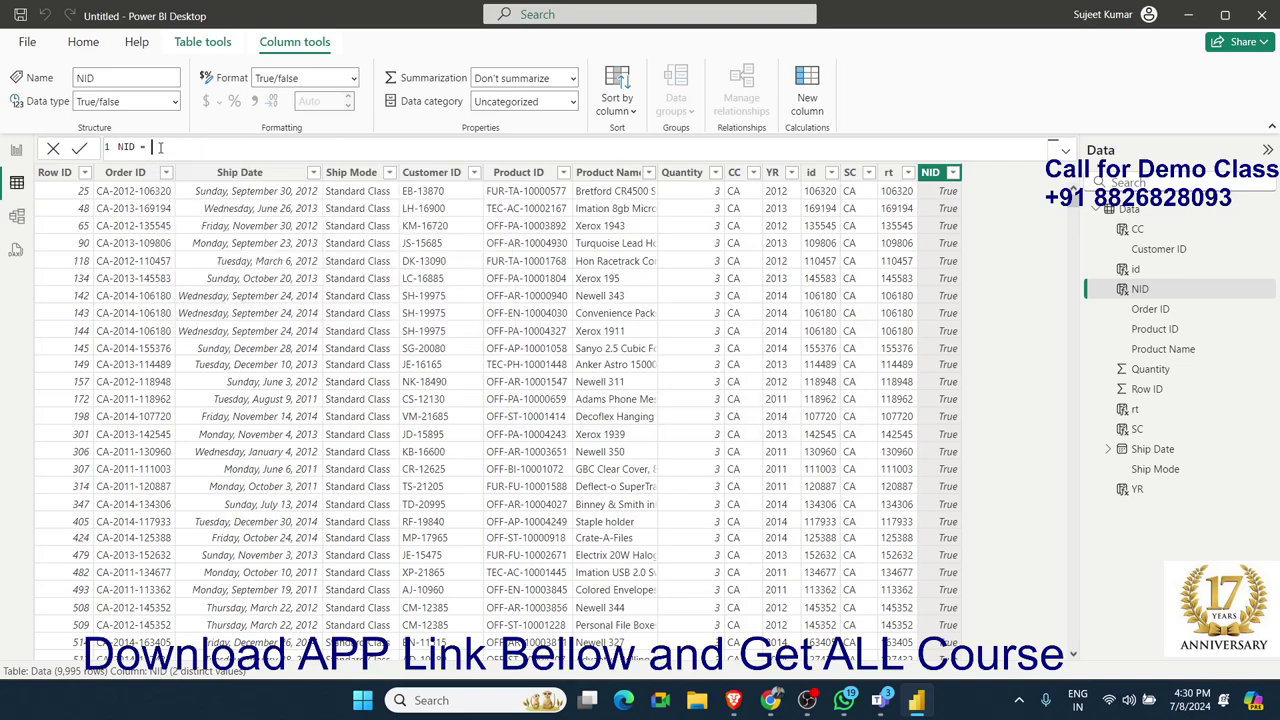
{"action": "type", "text": "ex"}
{"action": "key", "text": "Tab"}
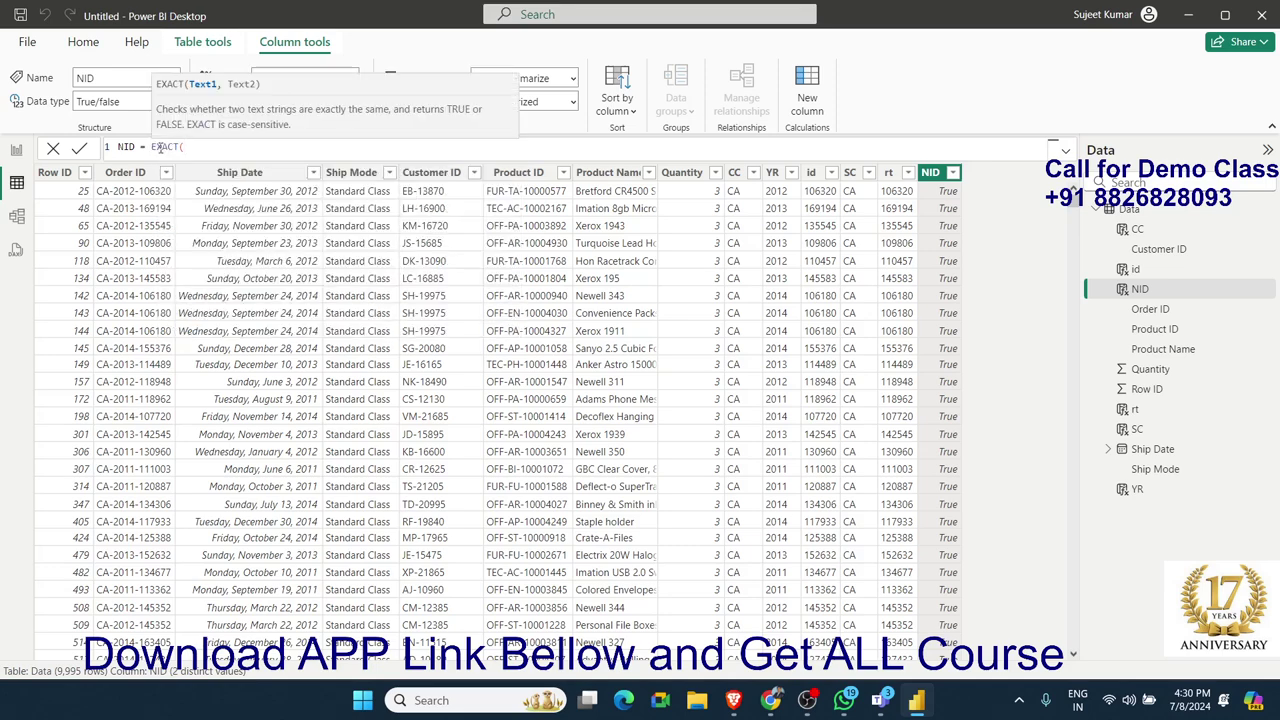
{"action": "type", "text": "sc"}
{"action": "key", "text": "Tab"}
{"action": "type", "text": "=\"c"}
{"action": "type", "text": "c\""}
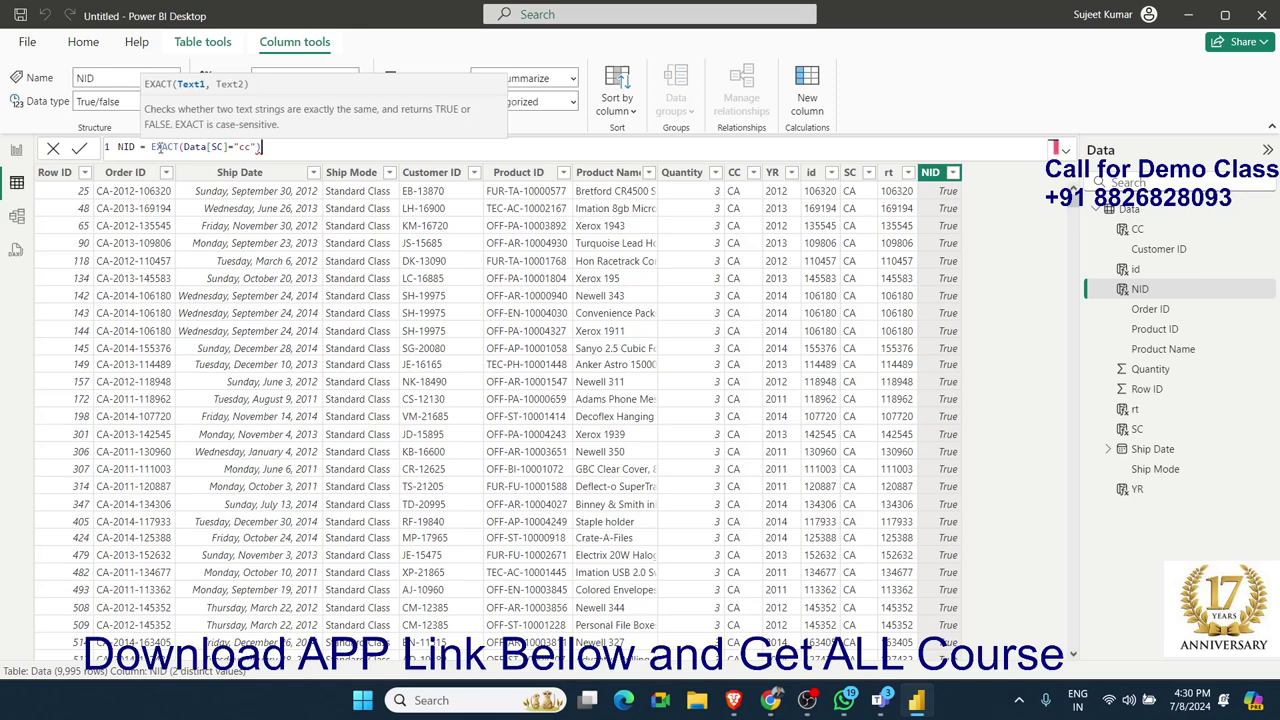
{"action": "type", "text": ")"}
{"action": "key", "text": "Return"}
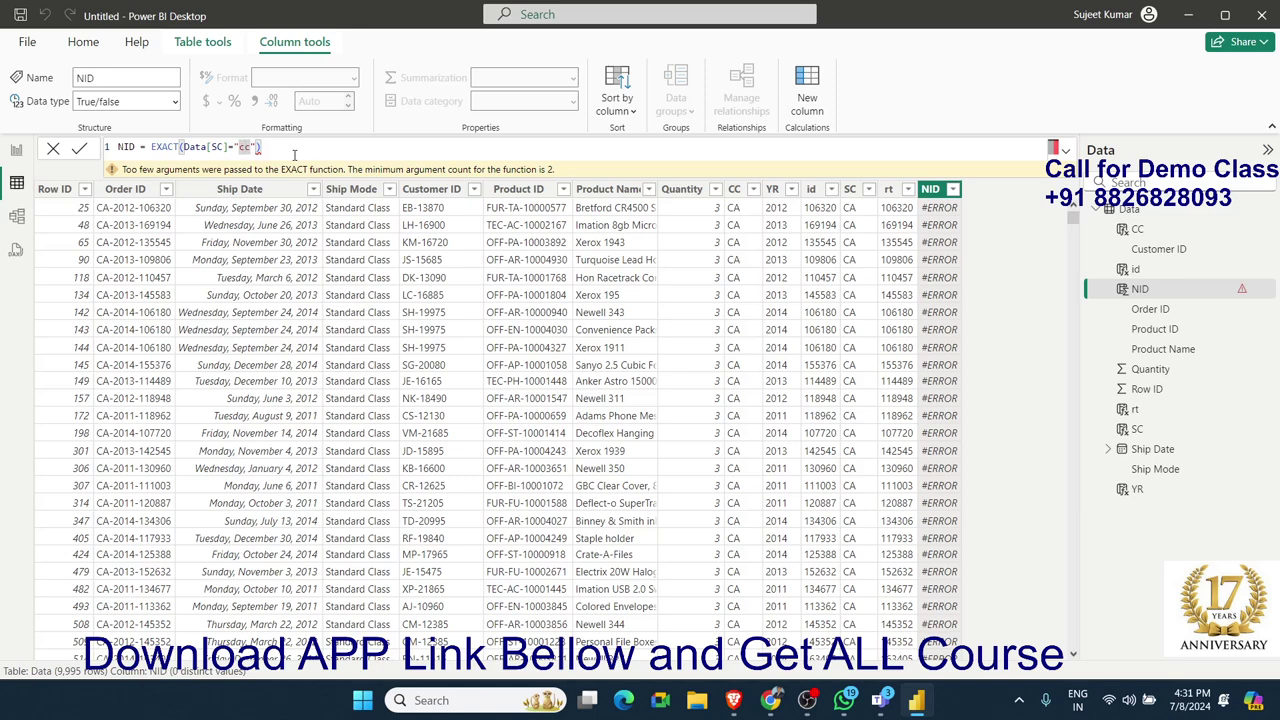
Correct the formula to EXACT(Data[SC],"CA"), replacing the equals sign with a comma.
{"action": "key", "text": "BackSpace"}
{"action": "type", "text": "A"}
{"action": "key", "text": "BackSpace"}
{"action": "type", "text": "C"}
{"action": "key", "text": "Left"}
{"action": "key", "text": "Left"}
{"action": "key", "text": "Left"}
{"action": "key", "text": "Delete"}
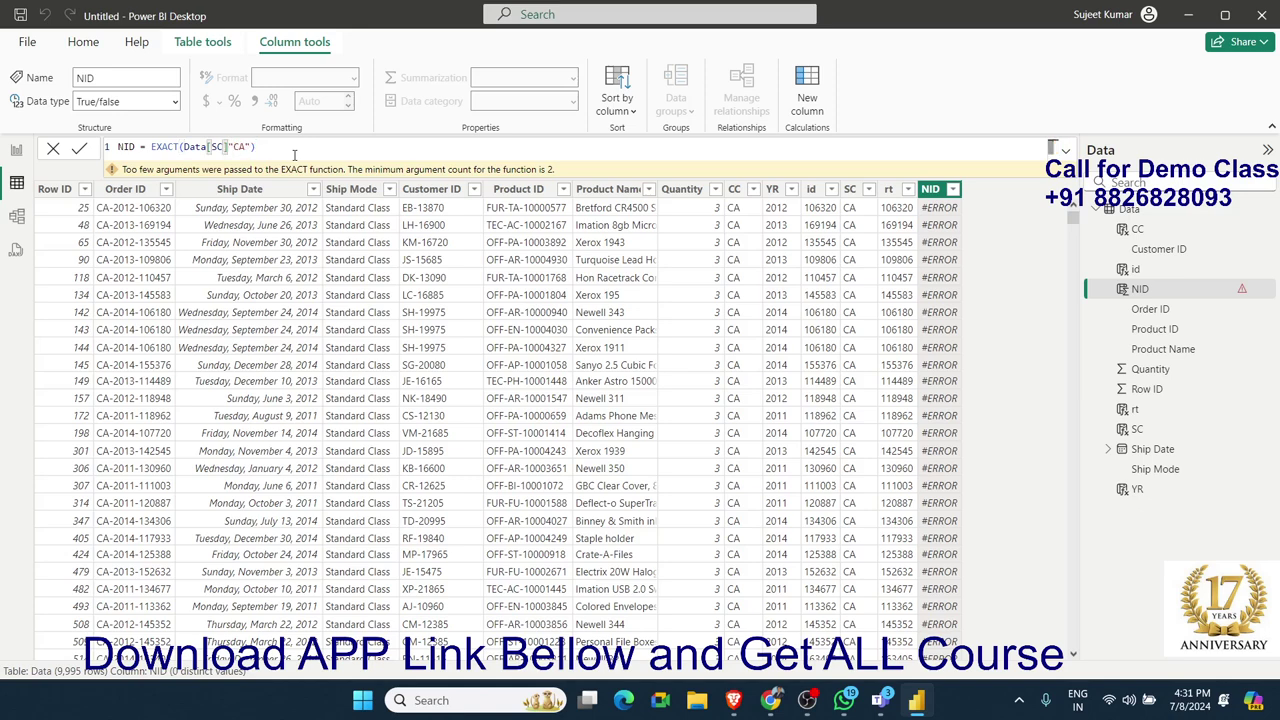
{"action": "type", "text": ","}
{"action": "key", "text": "Return"}
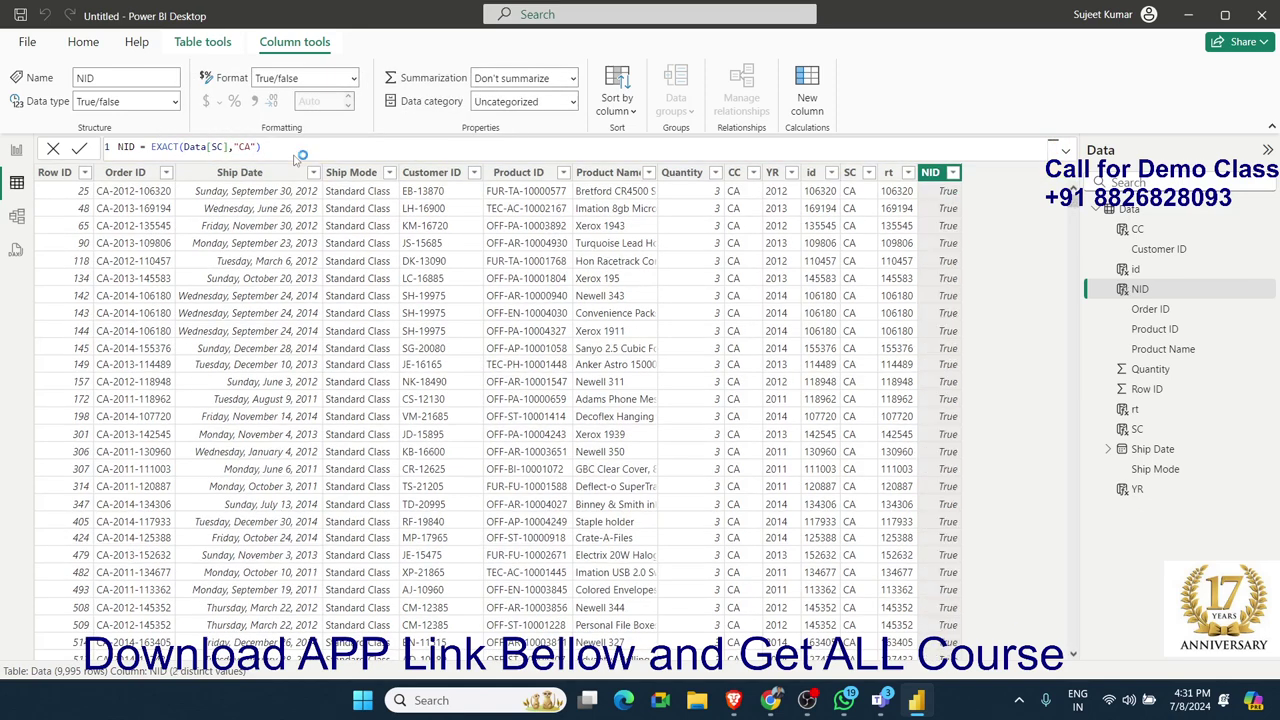
Change the compared text to "Ca" so NID returns False for every row.
{"action": "left_click", "coordinate": [256, 147]}
{"action": "key", "text": "BackSpace"}
{"action": "type", "text": "a"}
{"action": "key", "text": "Return"}
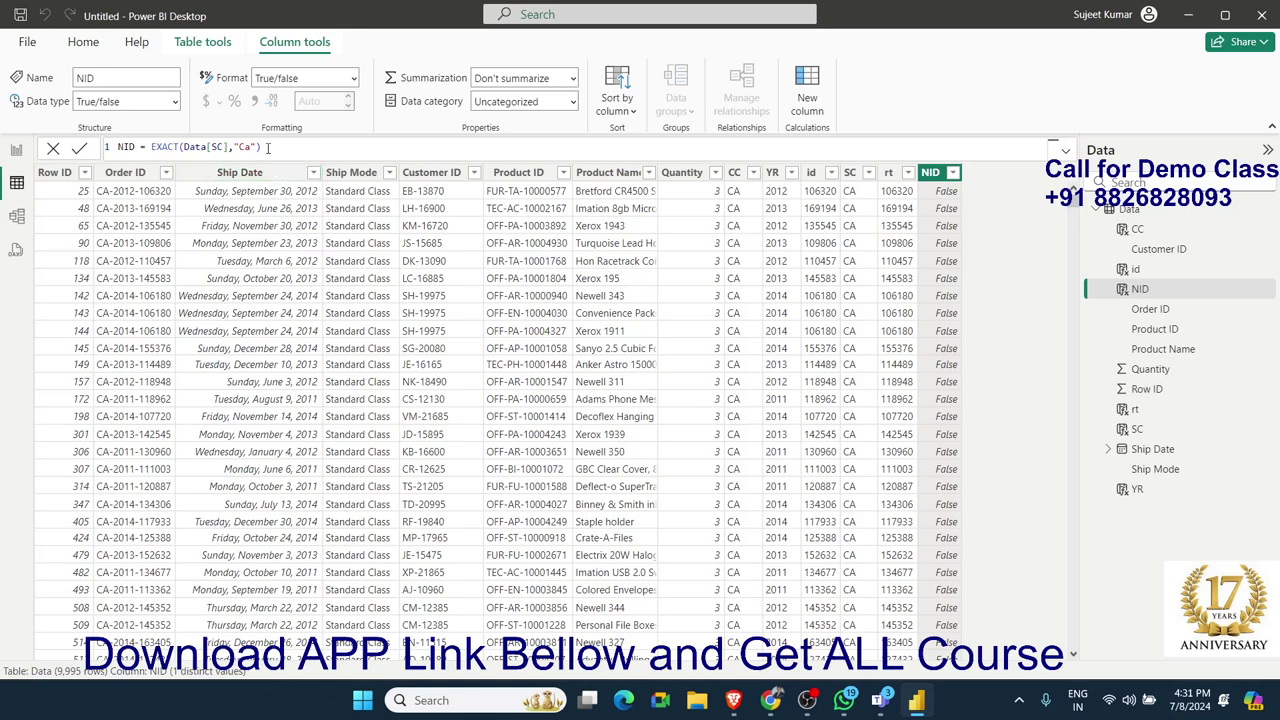
{"action": "left_click_drag", "start_coordinate": [262, 147], "coordinate": [145, 150]}
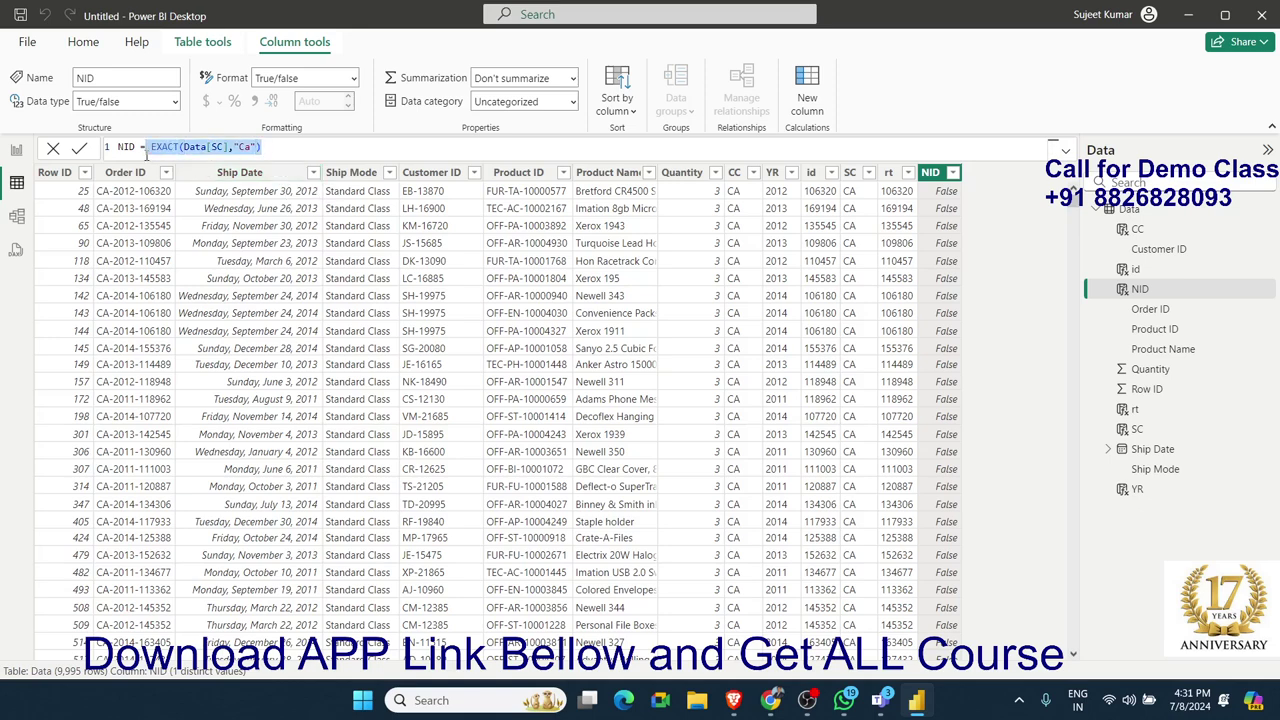
Set NID to FORMAT(Data[Ship Date],"DD-MMM-YY"), showing dates like 30-Sep-12.
{"action": "type", "text": "form"}
{"action": "key", "text": "Tab"}
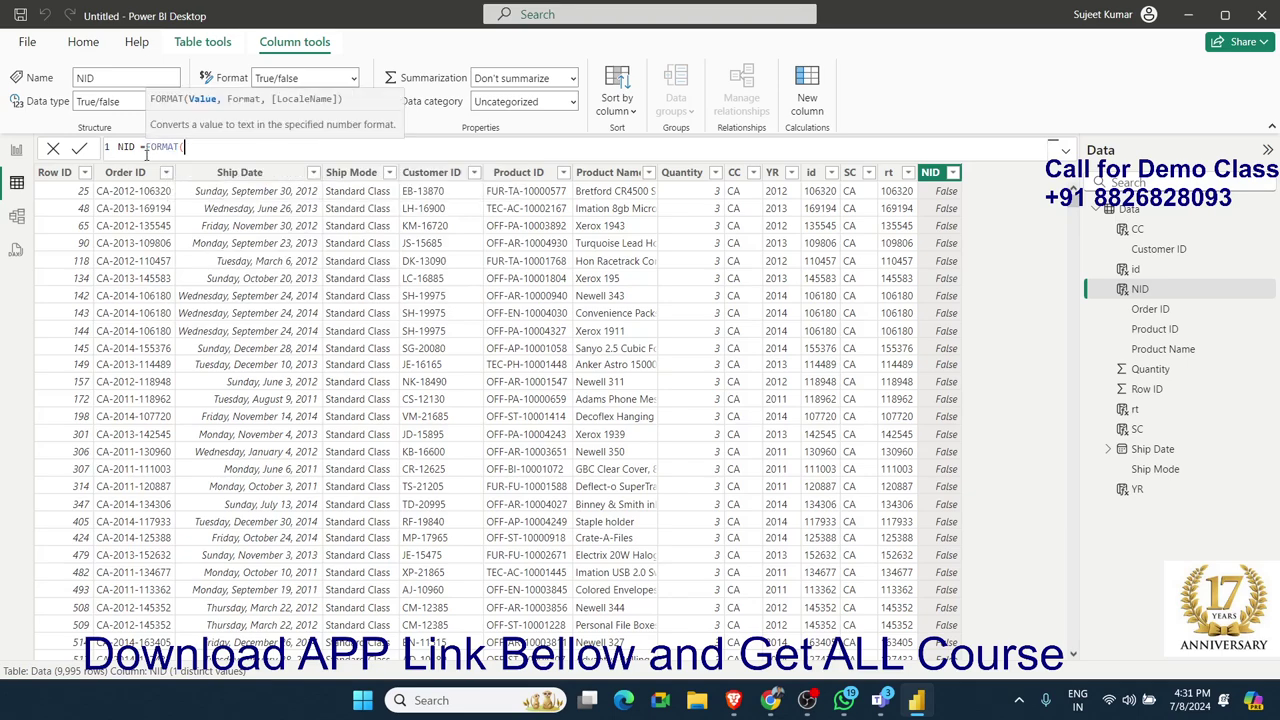
{"action": "type", "text": "da"}
{"action": "key", "text": "Tab"}
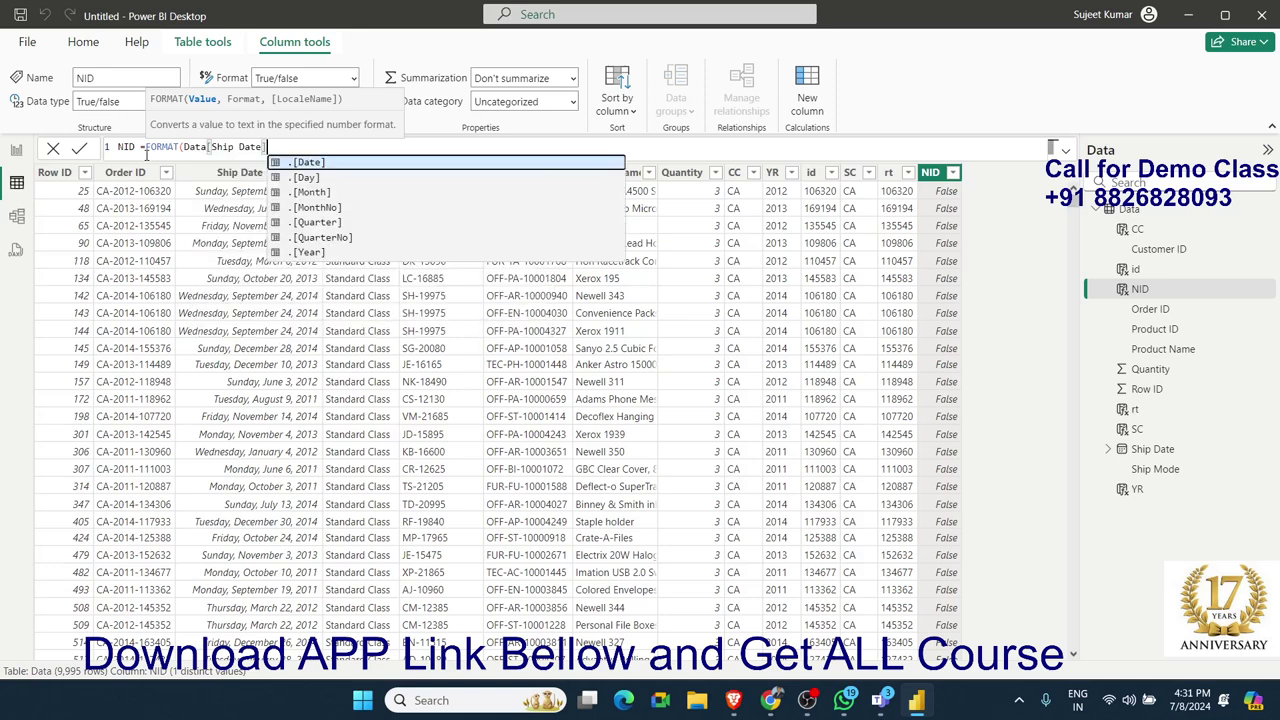
{"action": "type", "text": ",\"DD"}
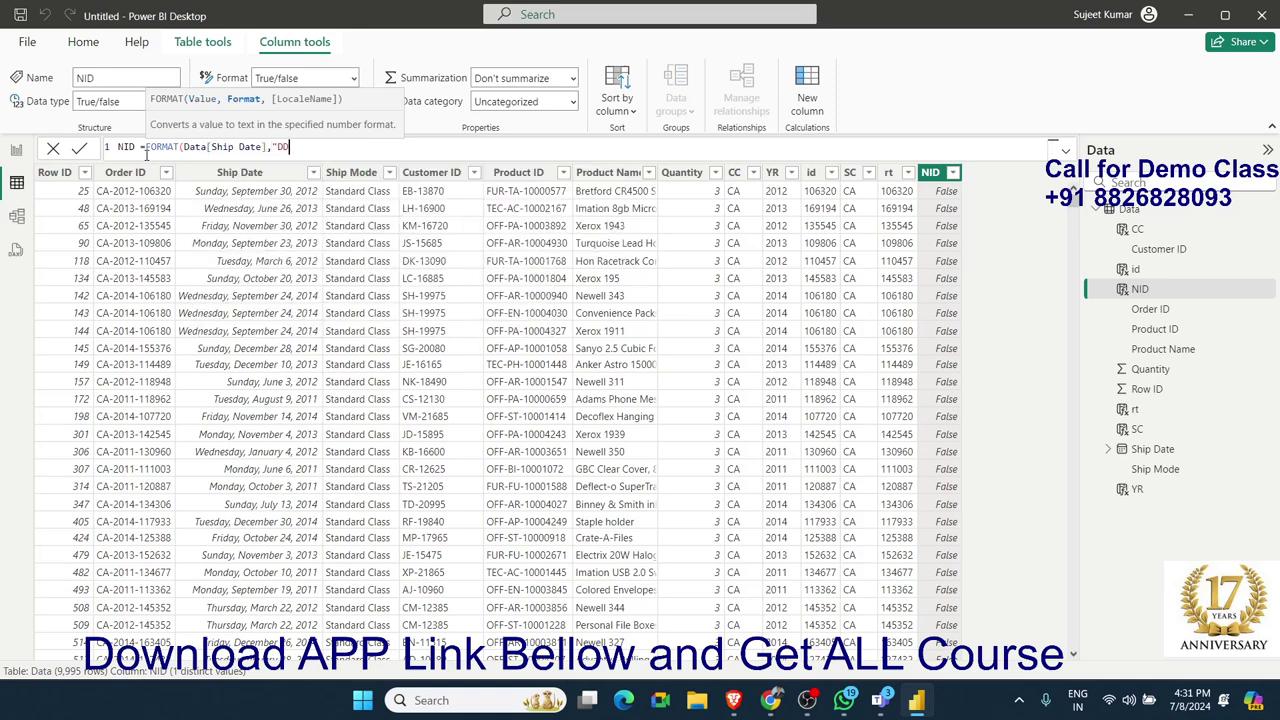
{"action": "type", "text": "-MMM-"}
{"action": "type", "text": "YY"}
{"action": "type", "text": "\")"}
{"action": "key", "text": "shift+Return"}
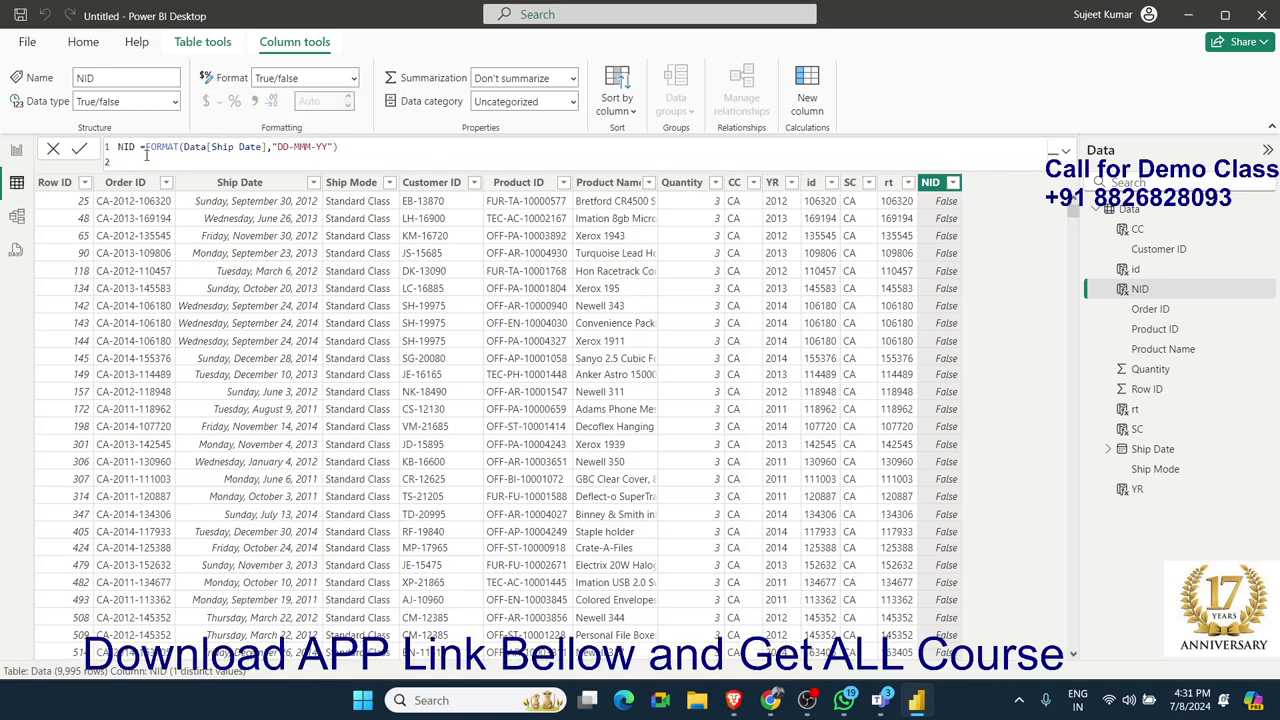
{"action": "key", "text": "Return"}
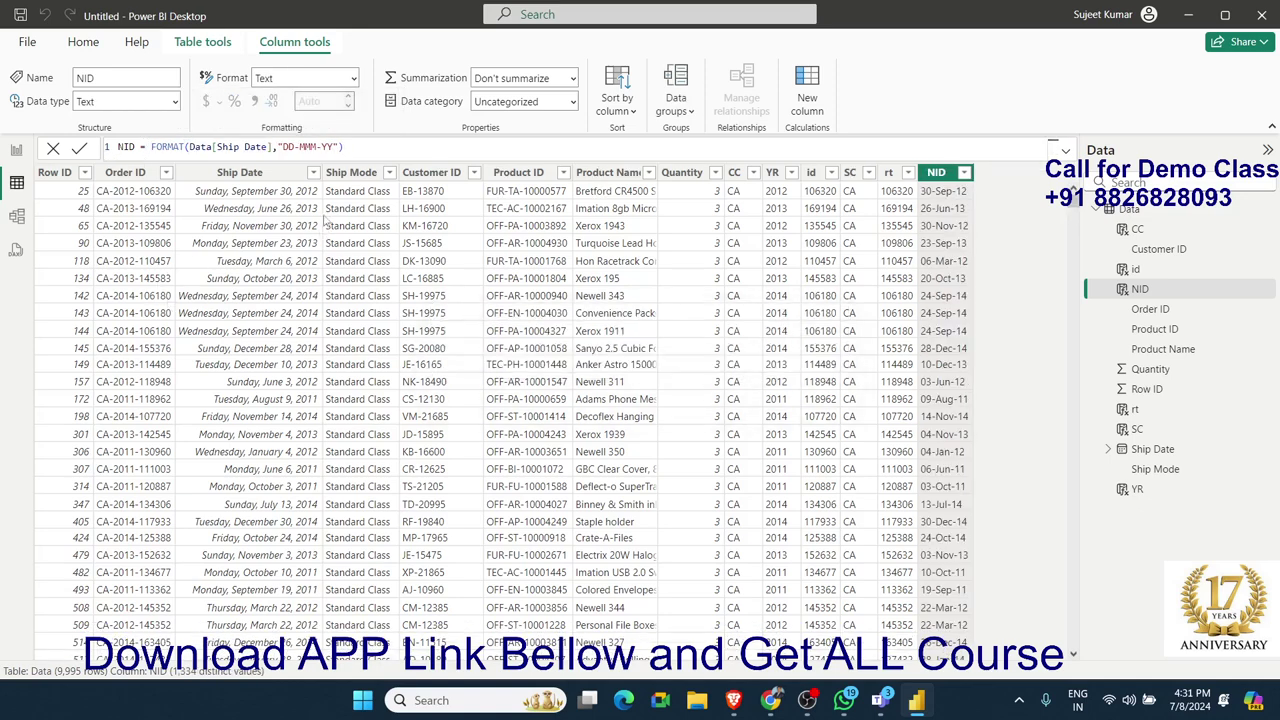
Trim the Ship Date format string to "DD-YY", showing only day and year.
{"action": "double_click", "coordinate": [327, 147]}
{"action": "key", "text": "Left"}
{"action": "key", "text": "BackSpace"}
{"action": "key", "text": "BackSpace"}
{"action": "key", "text": "BackSpace"}
{"action": "key", "text": "BackSpace"}
{"action": "key", "text": "Return"}
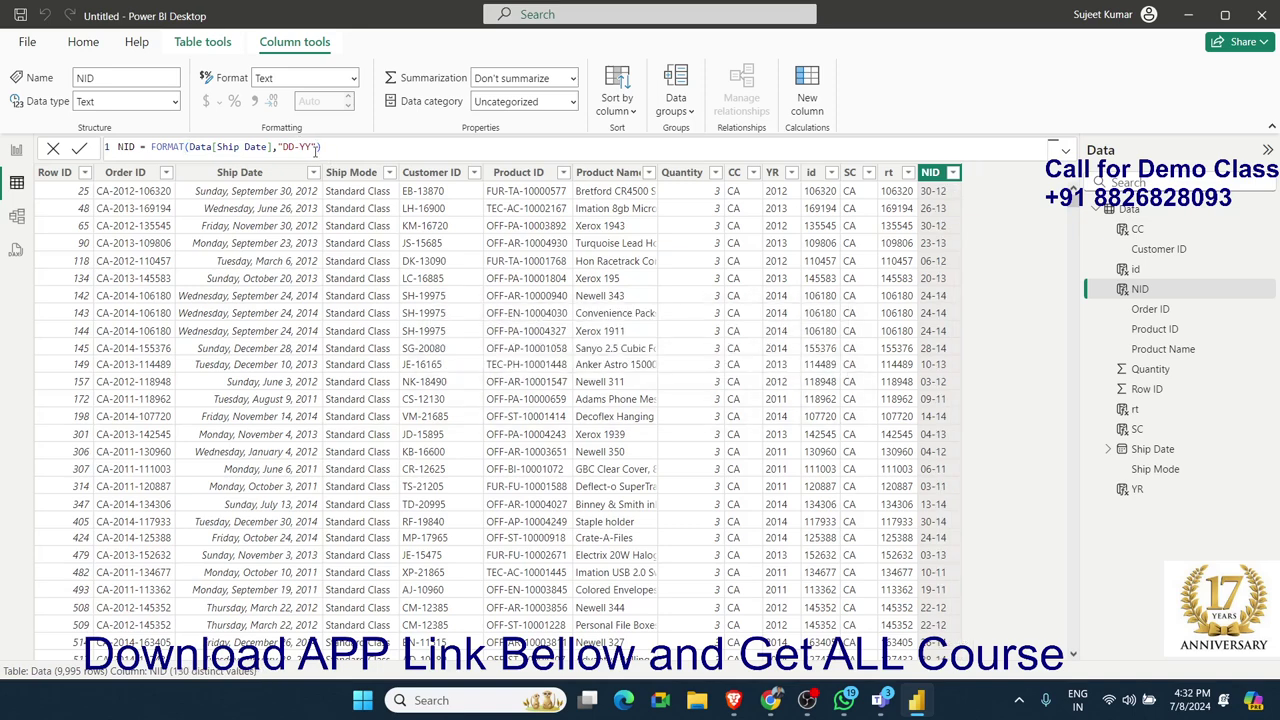
Change the format string to "mmm-YY" so NID shows month-year like Sep-12.
{"action": "left_click", "coordinate": [292, 147]}
{"action": "key", "text": "BackSpace"}
{"action": "key", "text": "BackSpace"}
{"action": "type", "text": "mmm"}
{"action": "key", "text": "Return"}
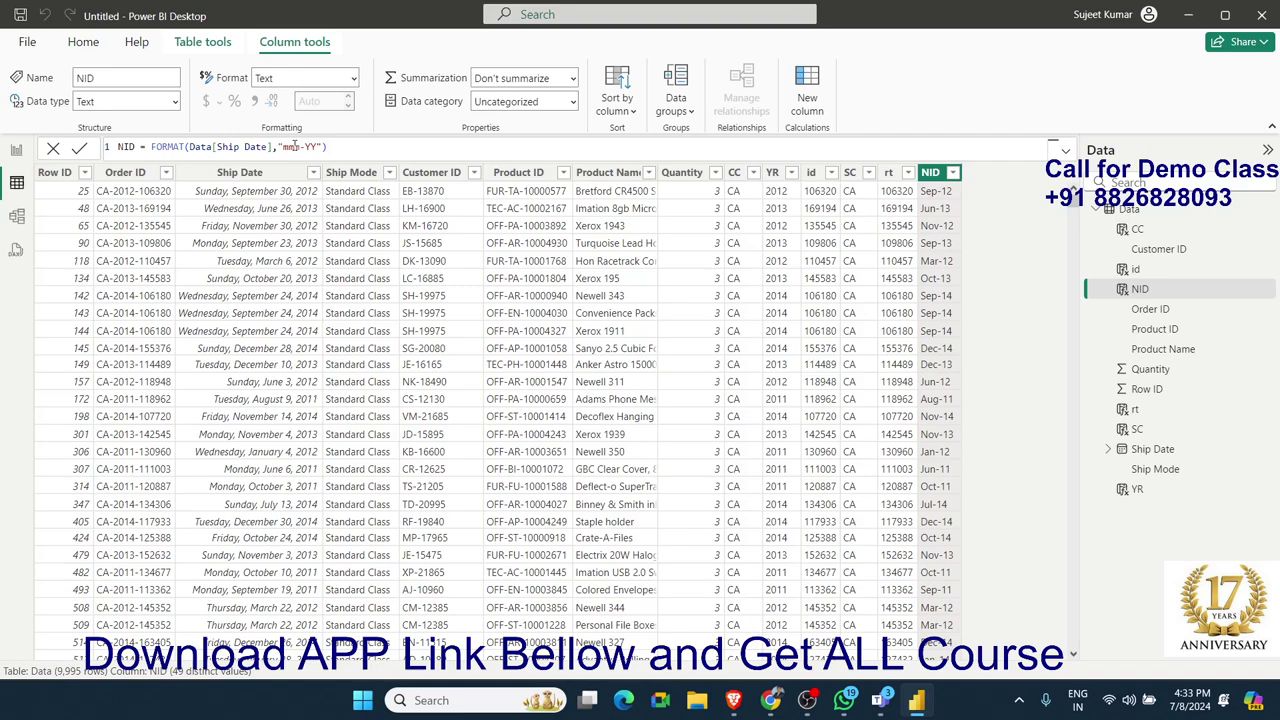
{"action": "type", "text": "m"}
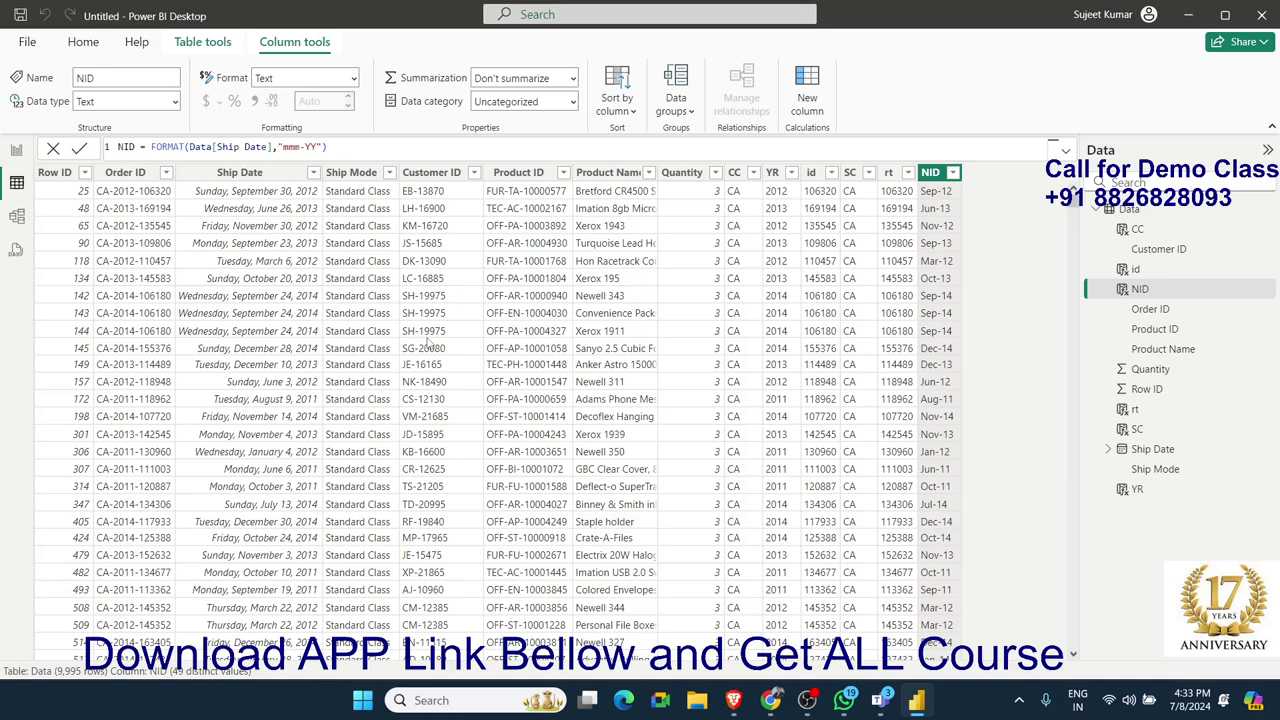